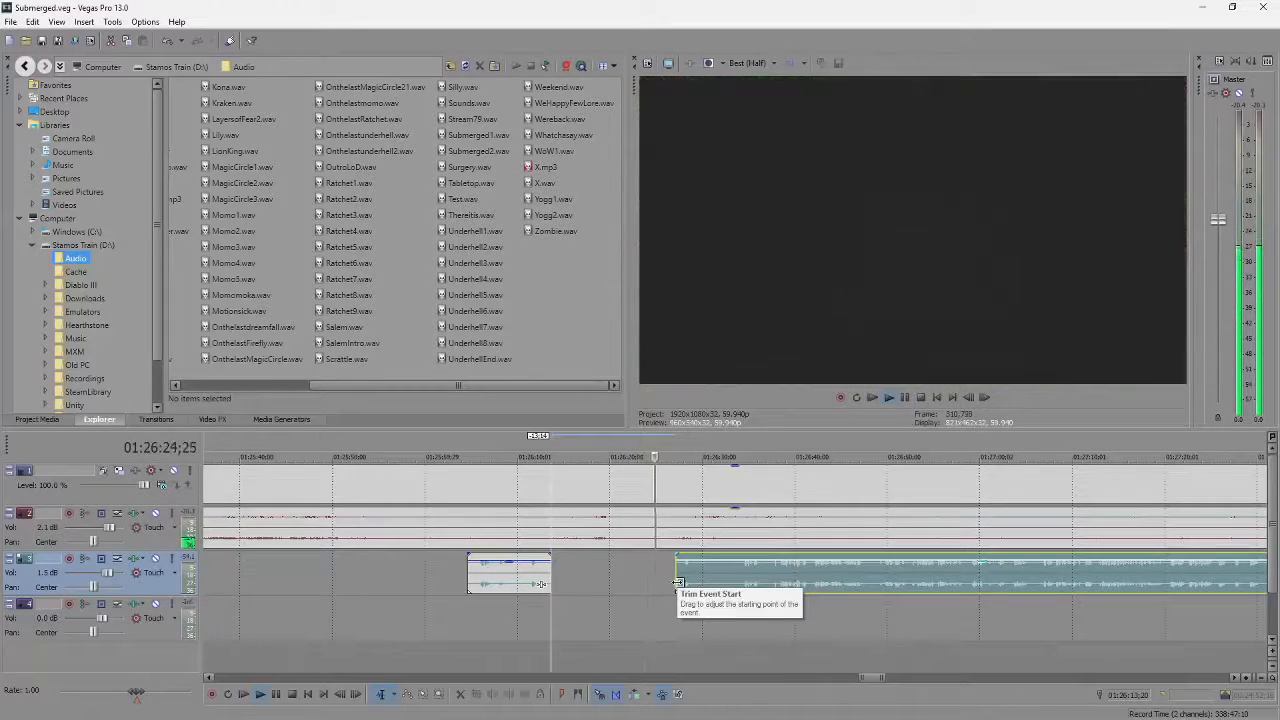
Play the timeline from about 01:26:27 and review the opening of the long clip on the third track.
key(Return)
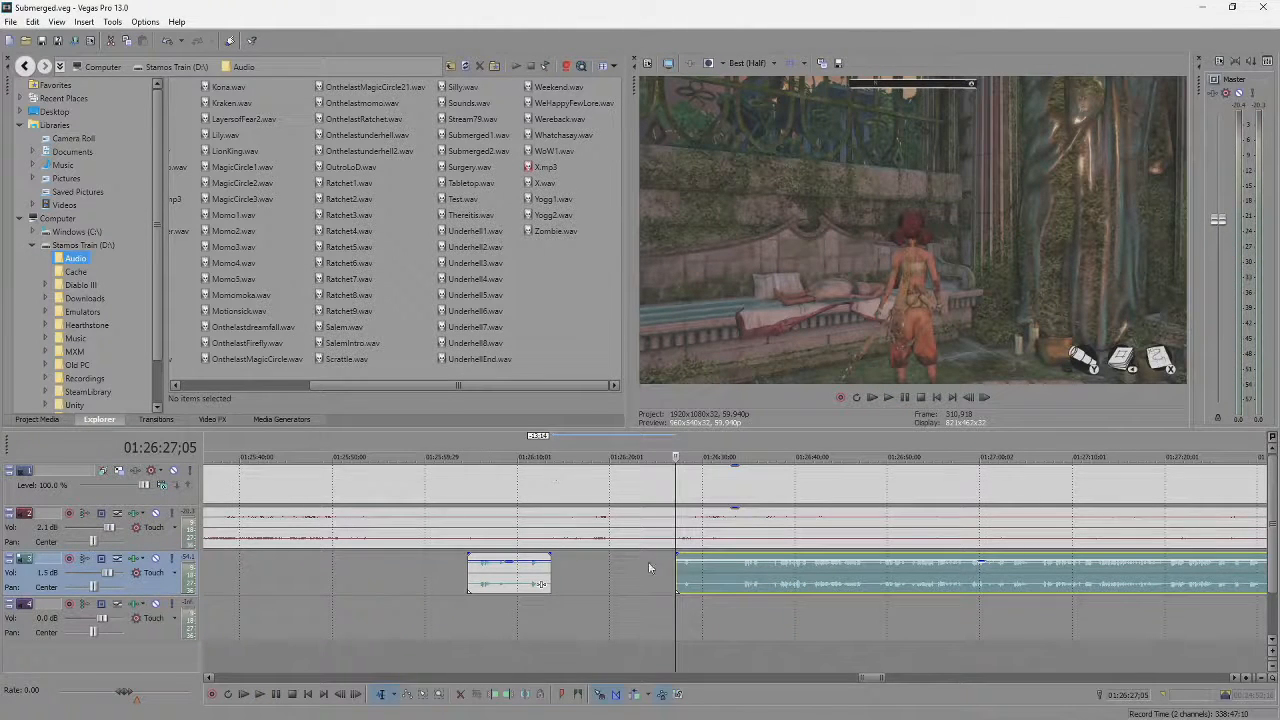
key(space)
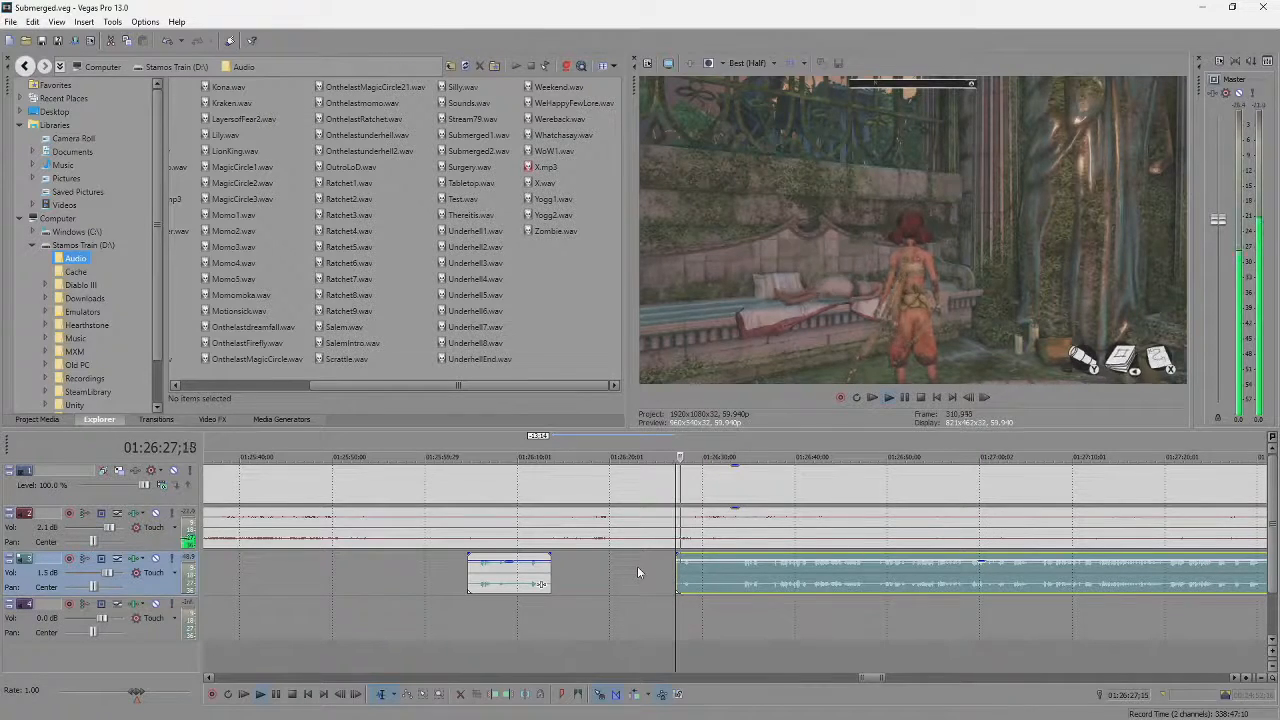
scroll(788, 584, down, 6)
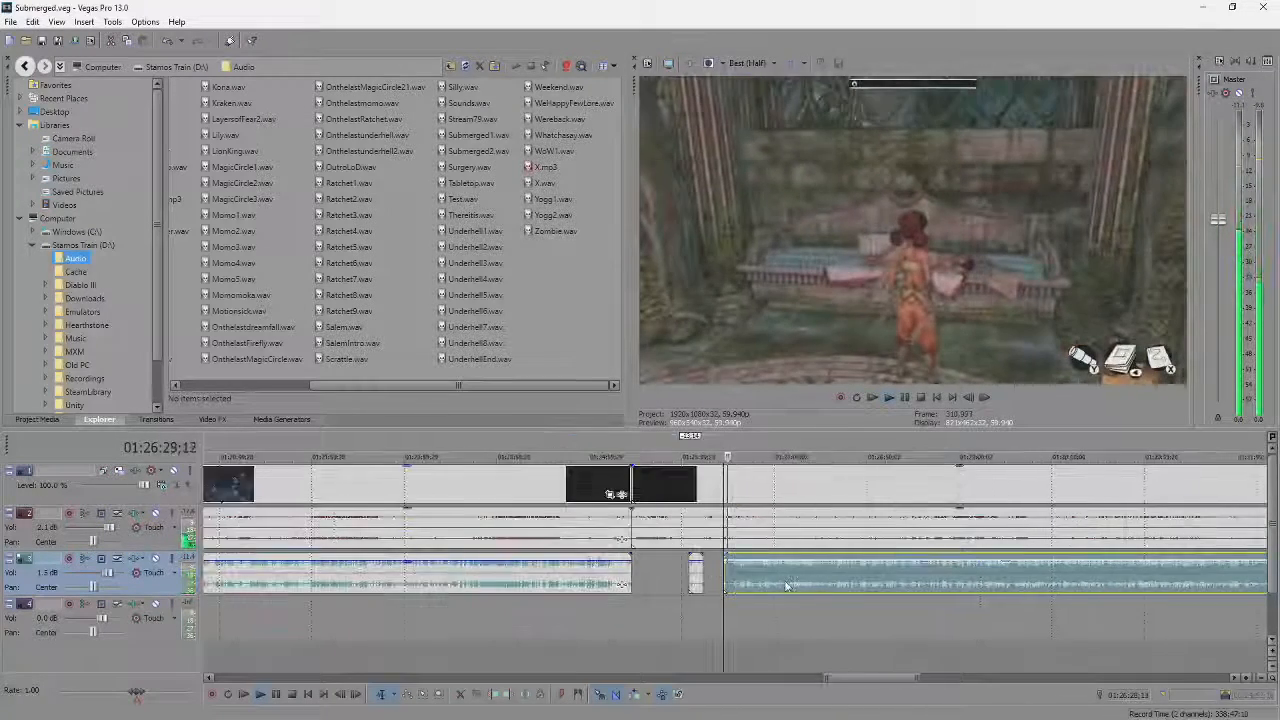
scroll(818, 583, down, 3)
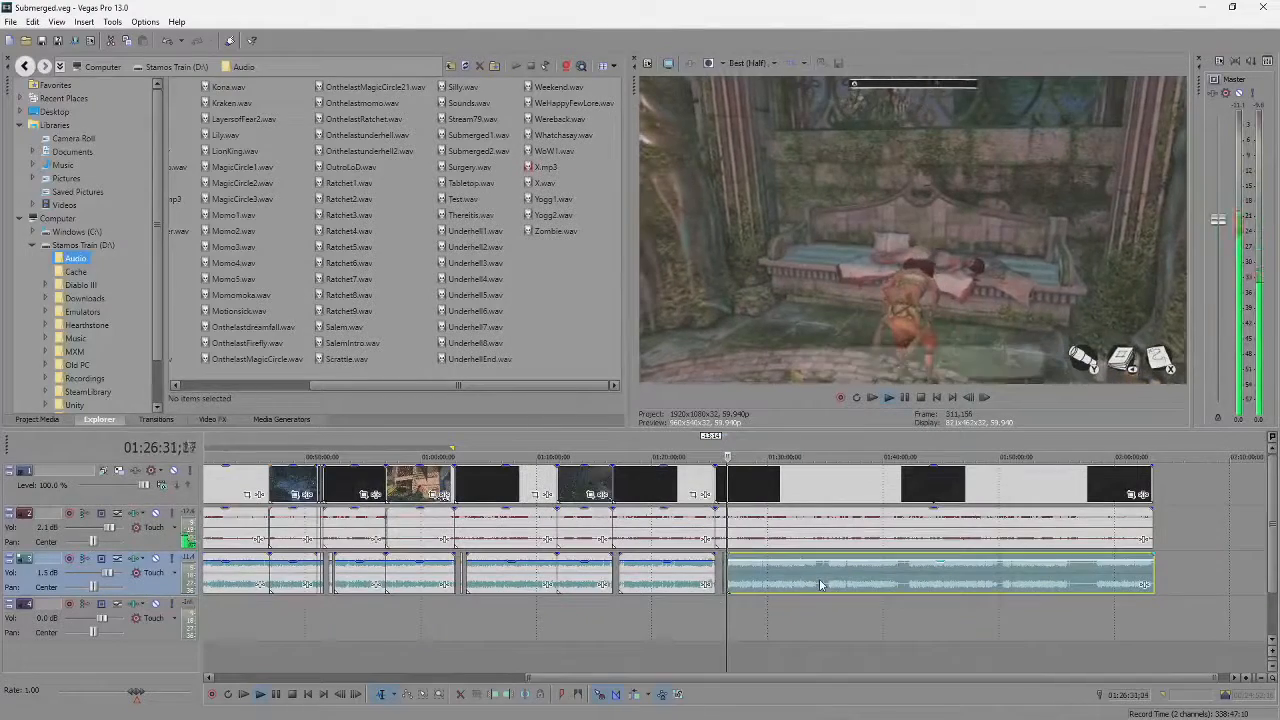
scroll(820, 583, down, 1)
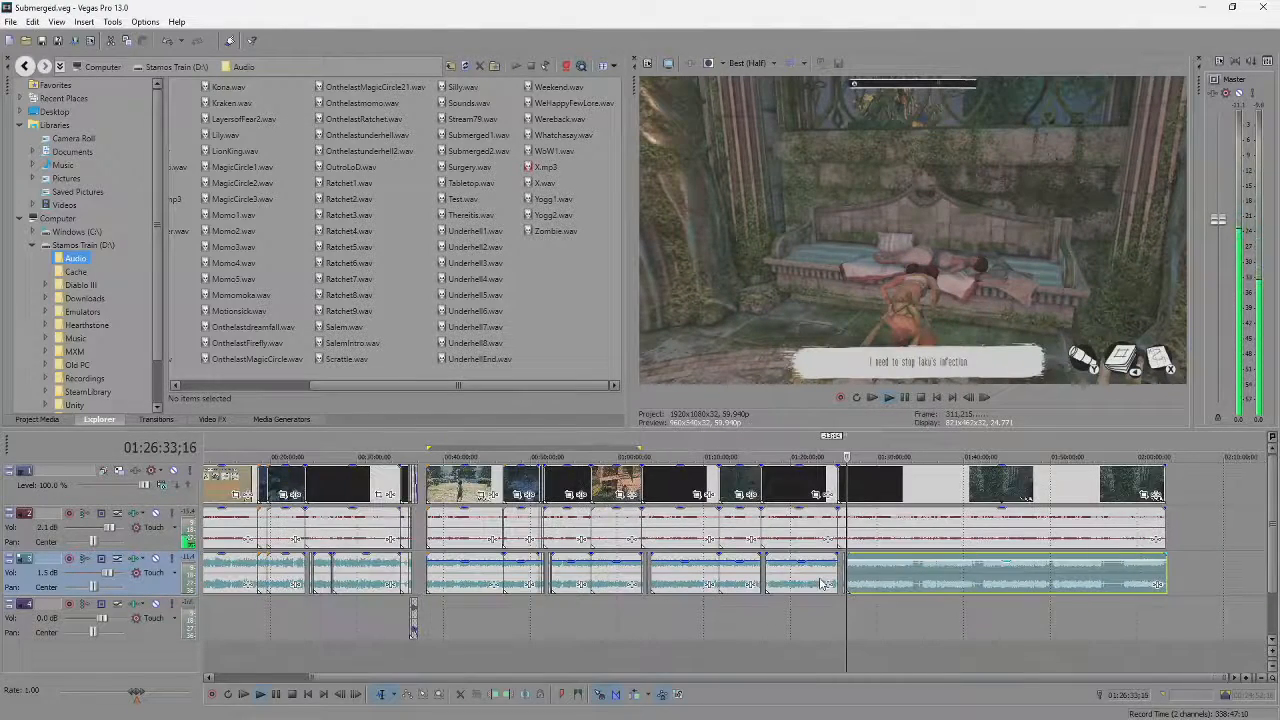
scroll(845, 583, up, 6)
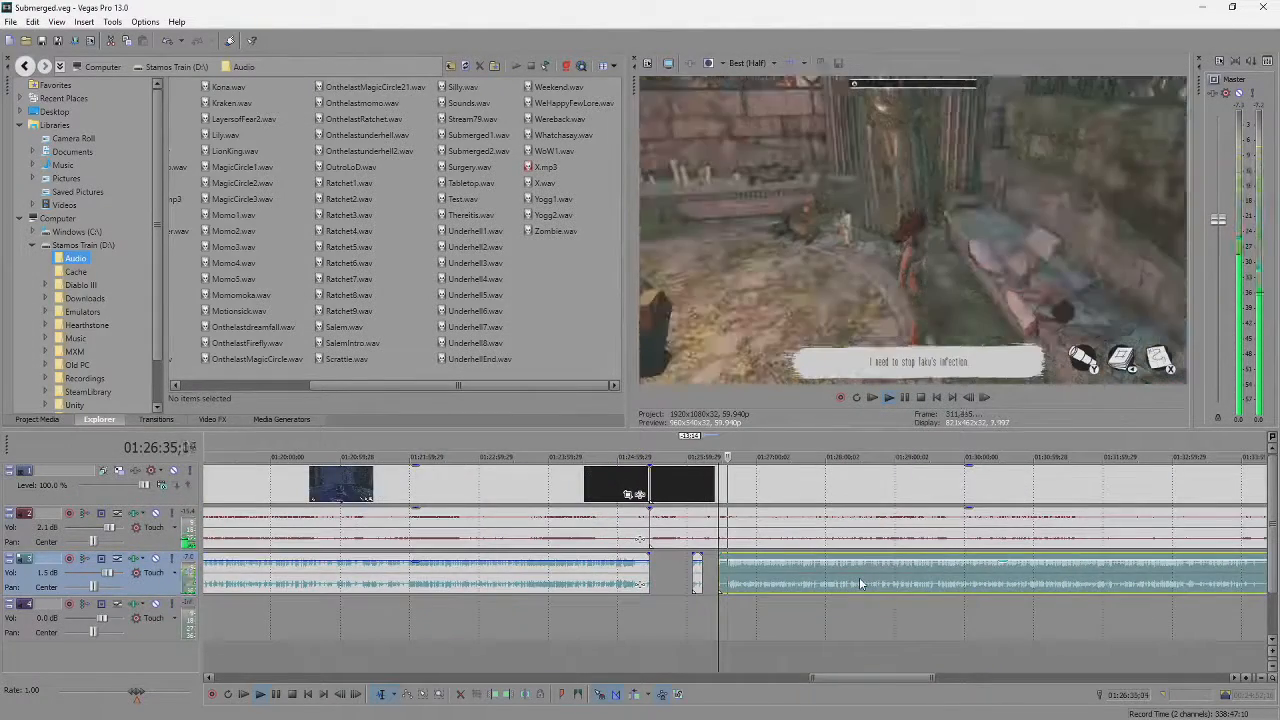
scroll(860, 584, up, 2)
scroll(862, 585, down, 3)
key(Return)
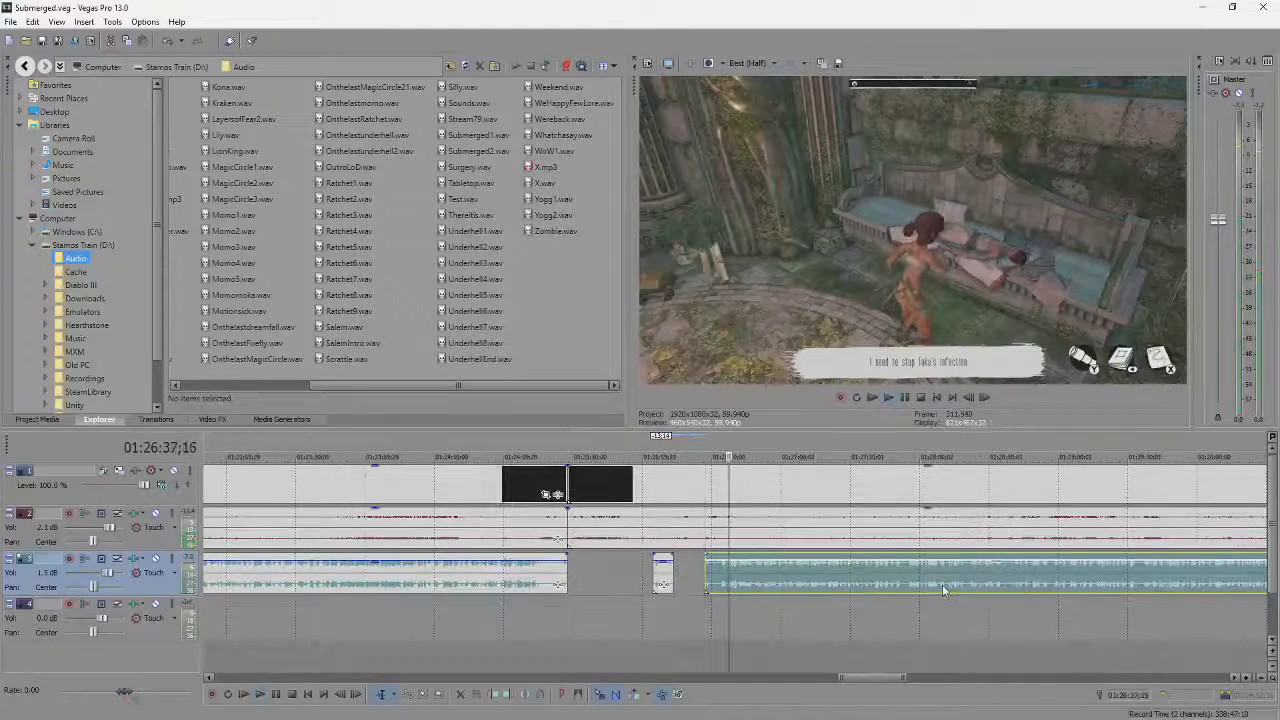
Play the footage from 01:28:17;11 and examine the gameplay and commentary for a place to cut.
click(960, 576)
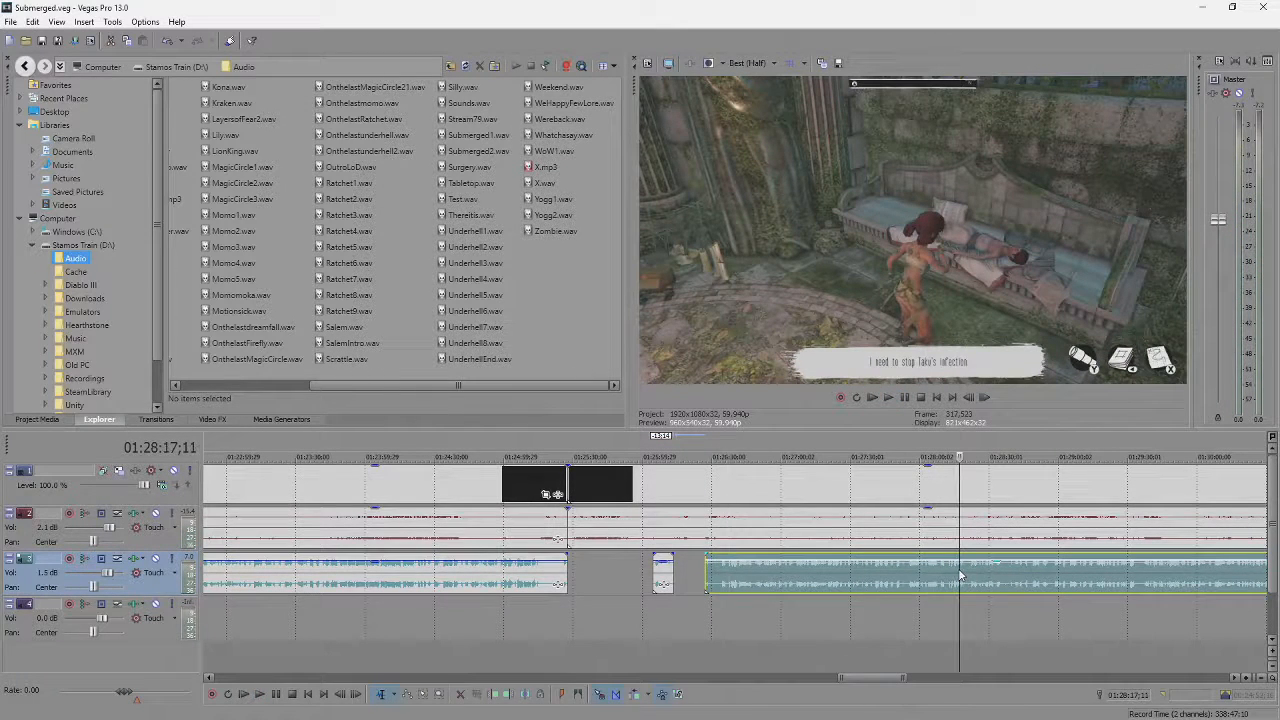
key(space)
scroll(960, 576, up, 5)
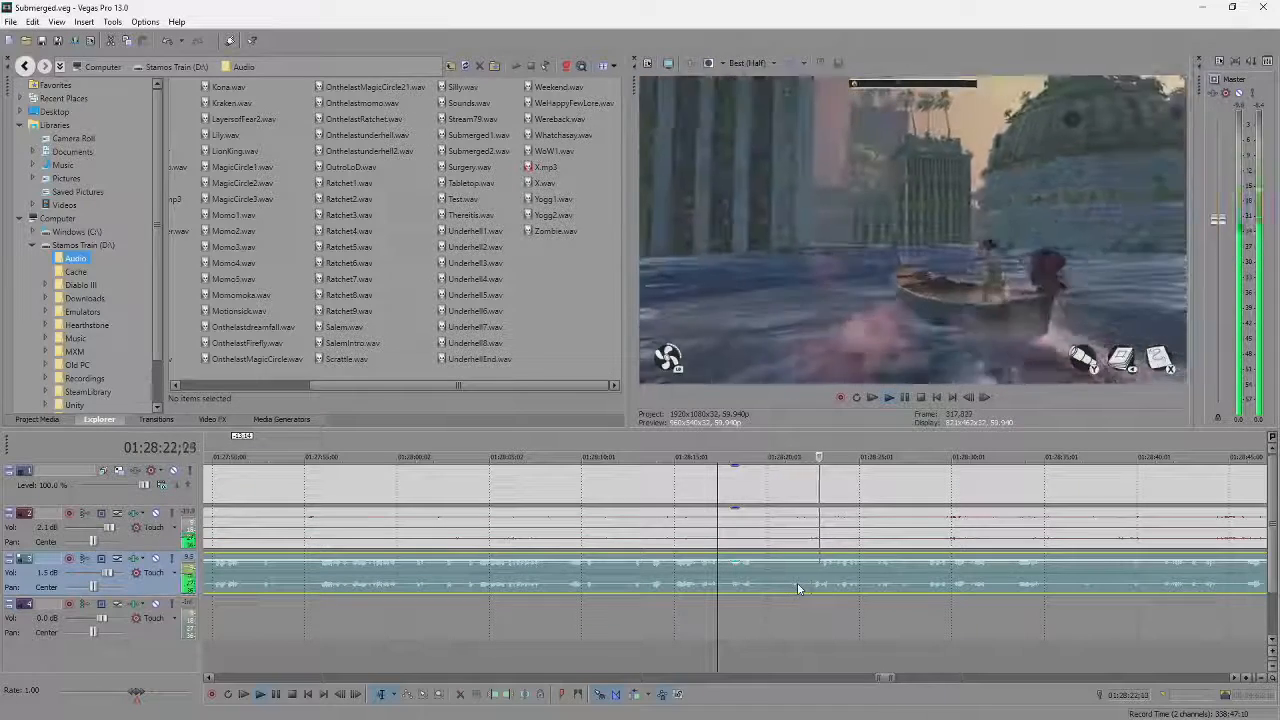
key(Return)
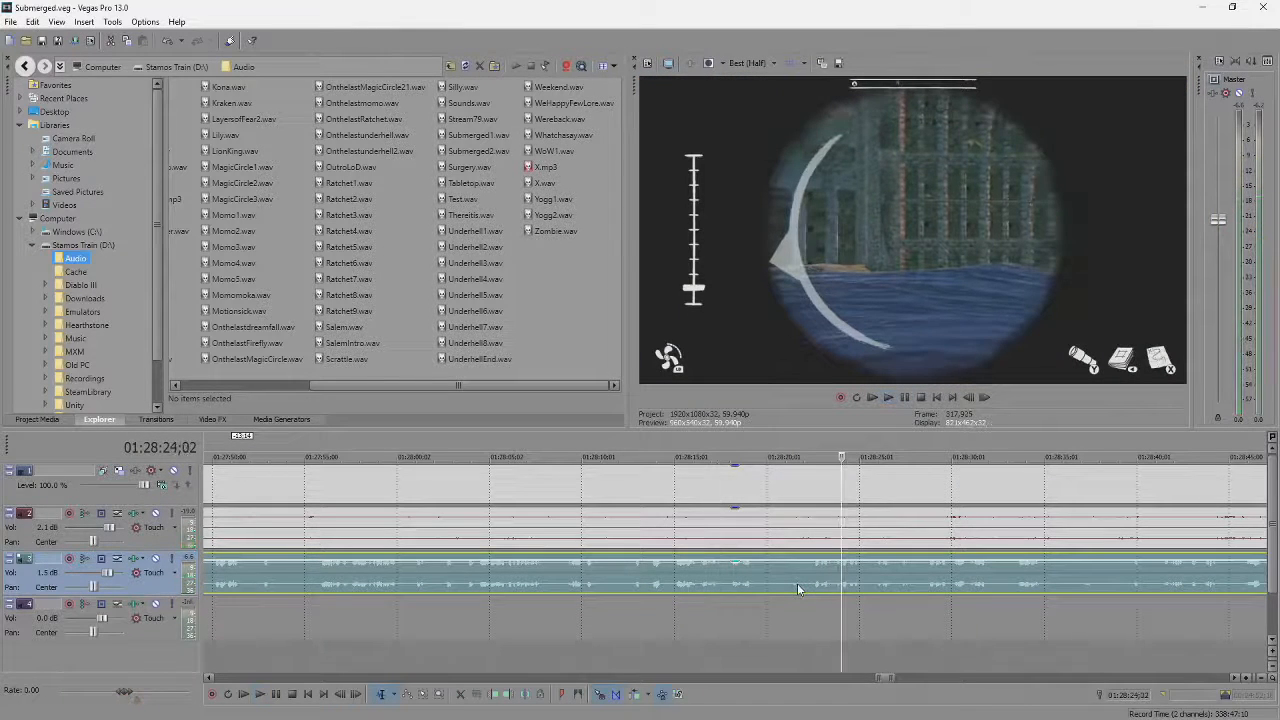
key(space)
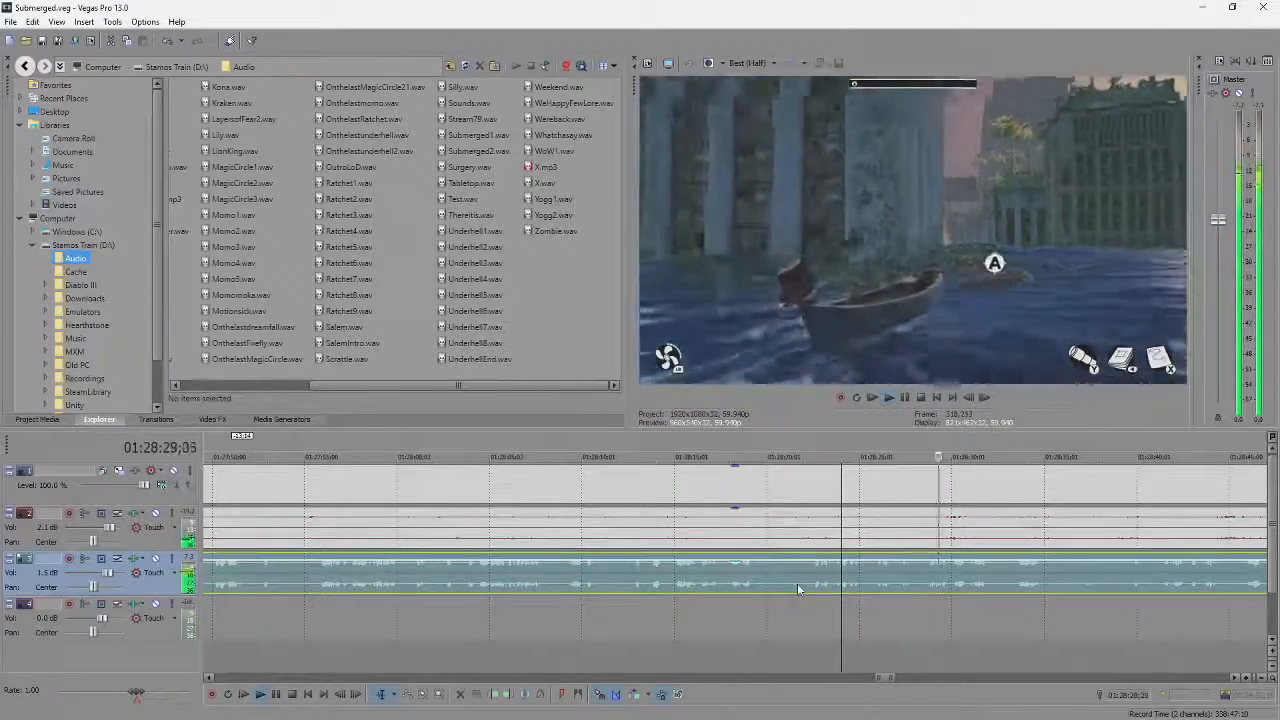
scroll(797, 588, down, 3)
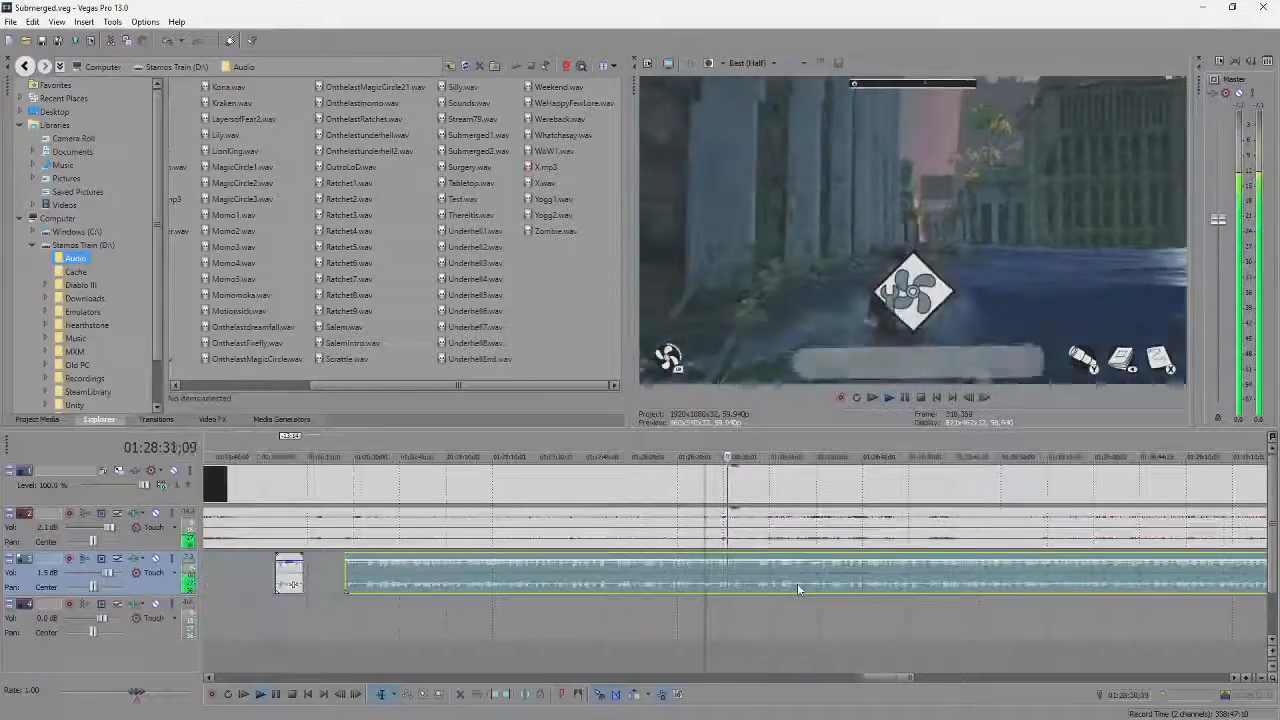
scroll(780, 578, up, 3)
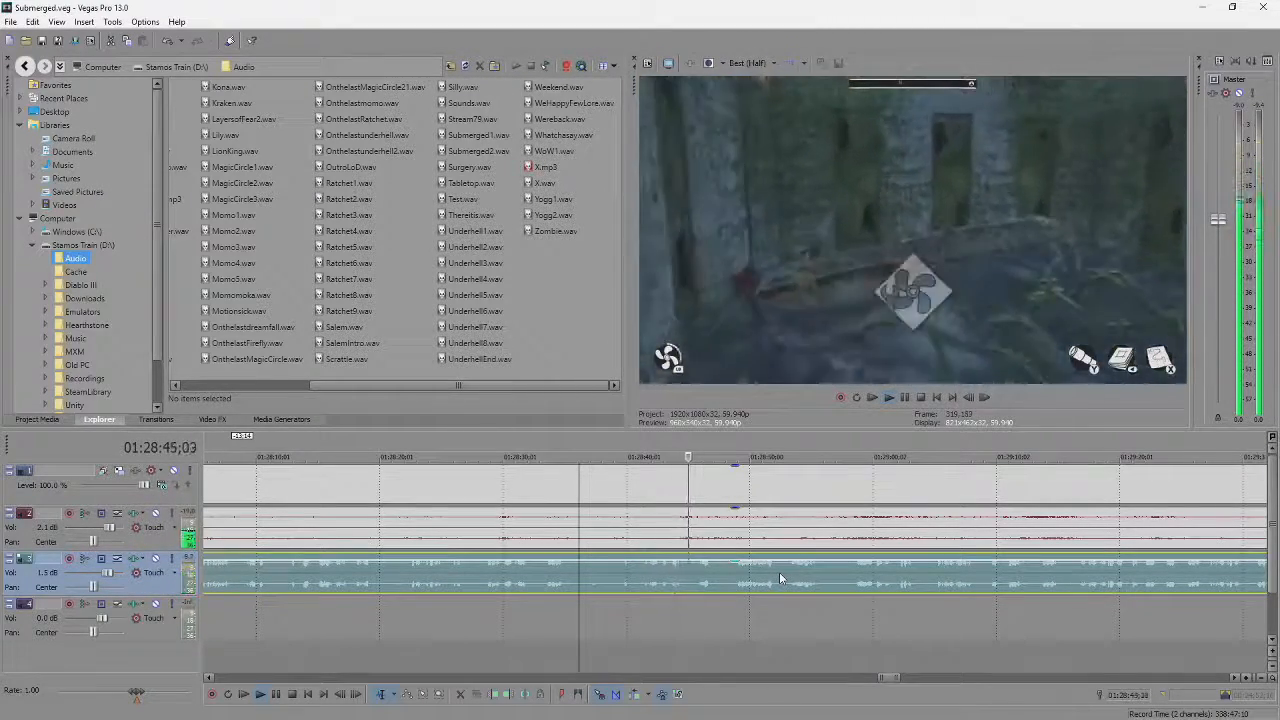
scroll(780, 578, down, 6)
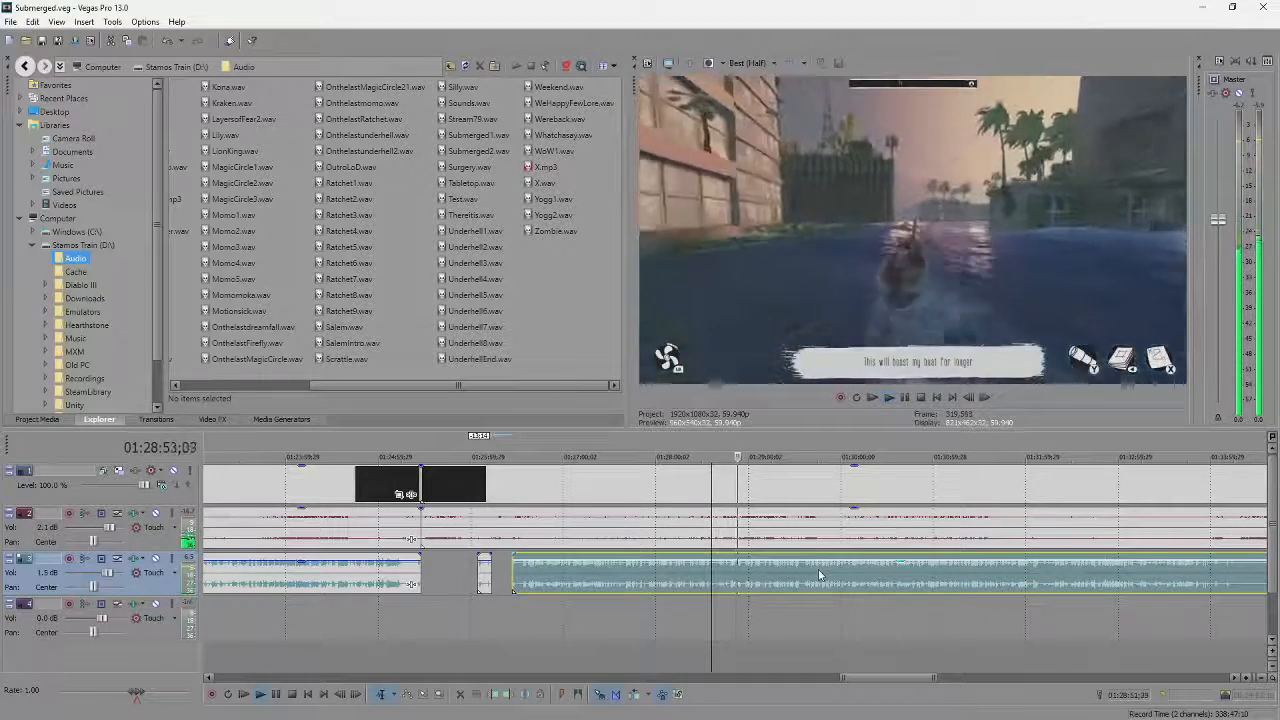
key(Return)
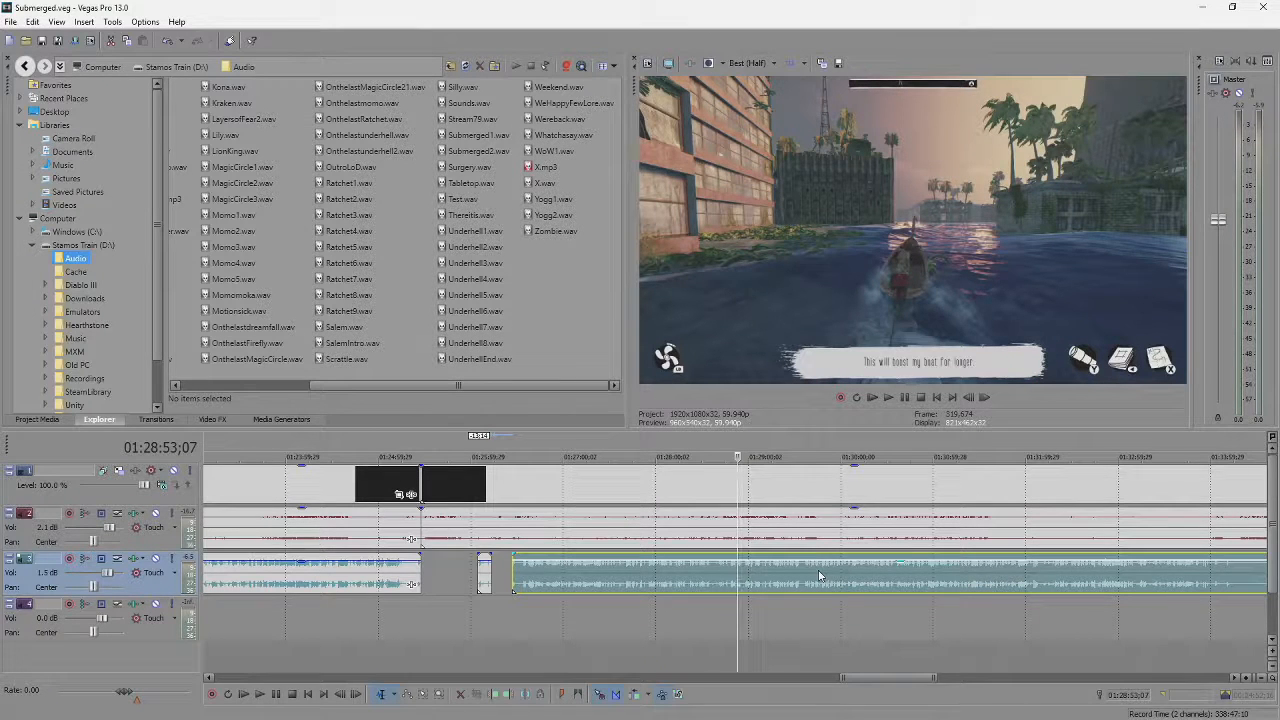
key(Return)
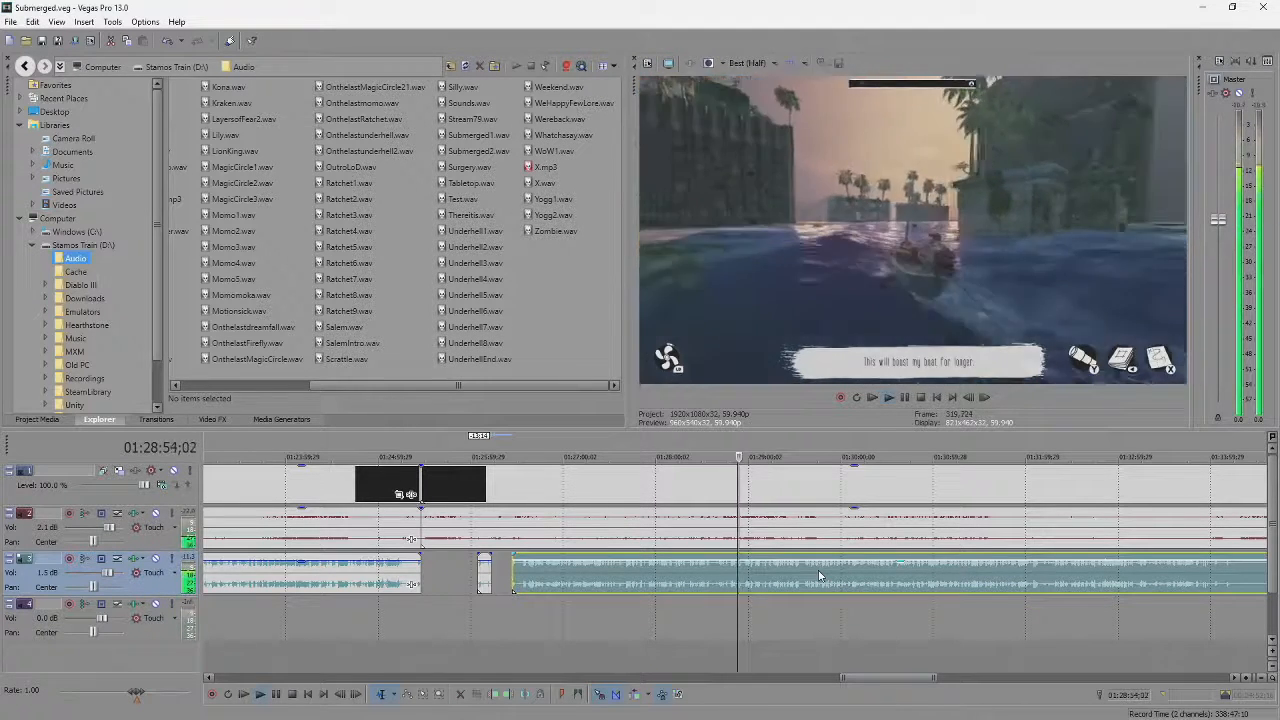
scroll(818, 576, up, 4)
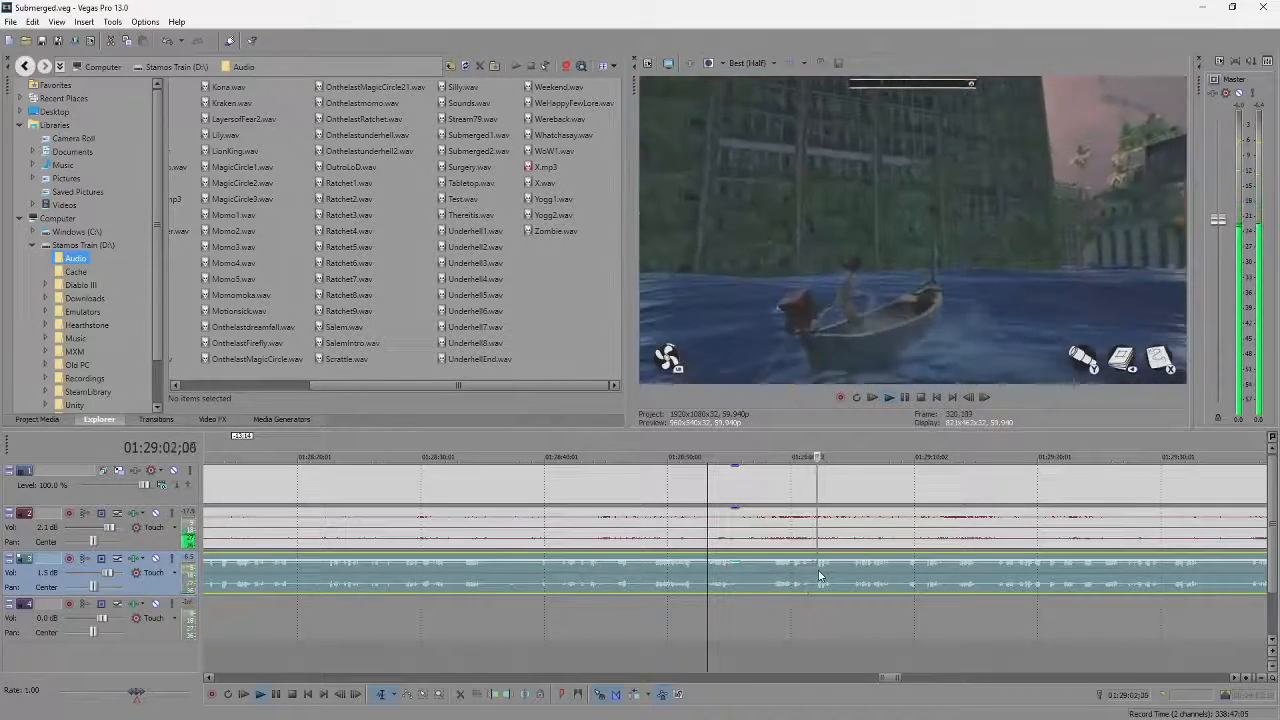
scroll(818, 575, down, 2)
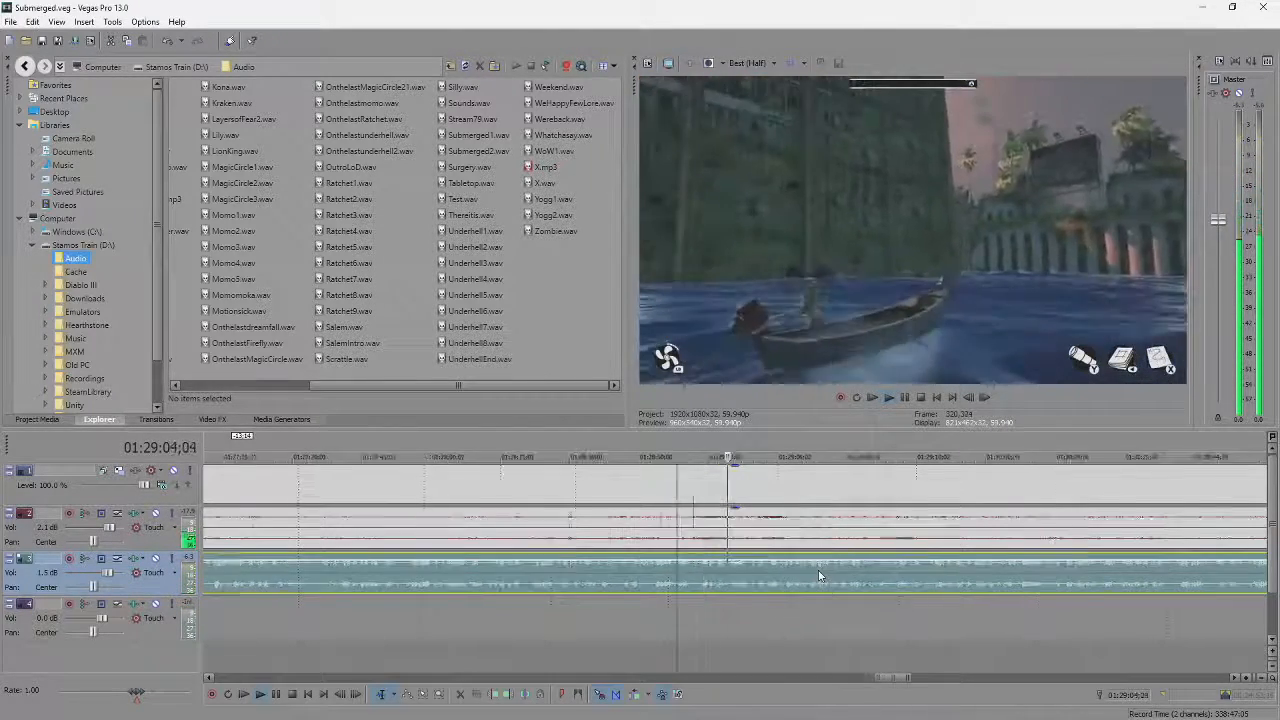
scroll(818, 575, down, 2)
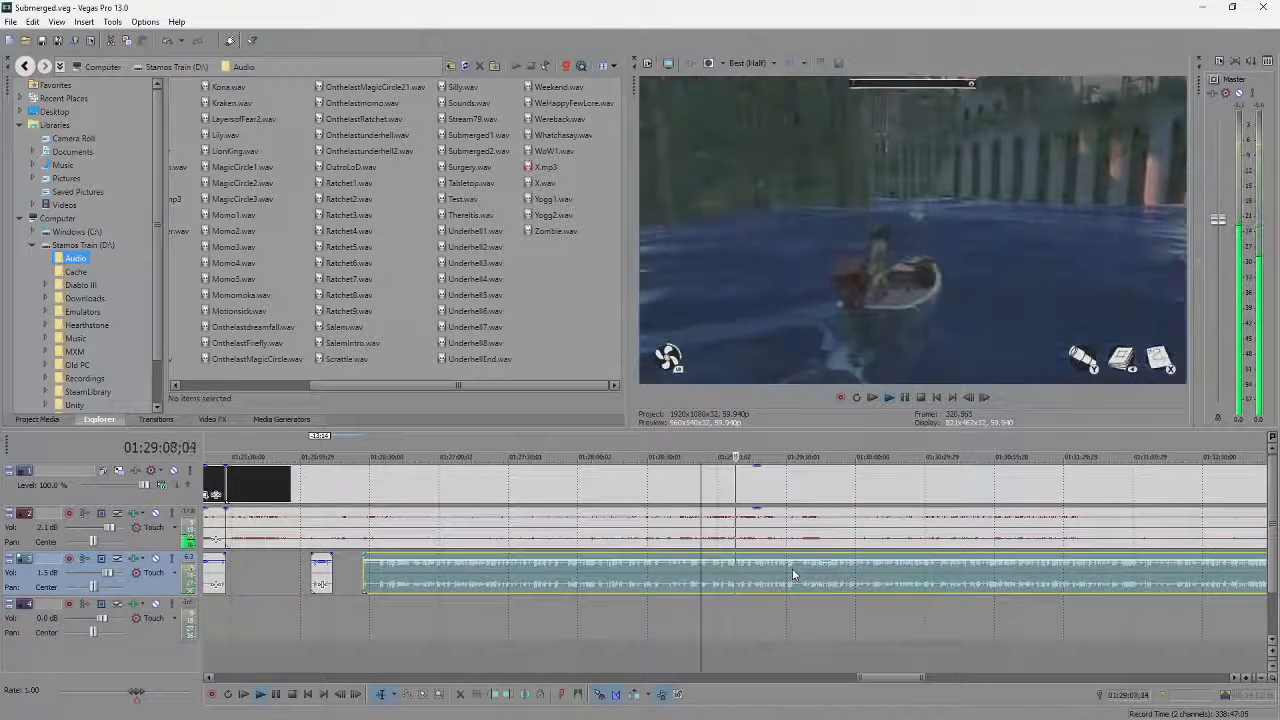
Try splitting the third-track audio and the gameplay video with its audio at 01:28:56;24.
key(Return)
click(721, 576)
scroll(721, 576, up, 5)
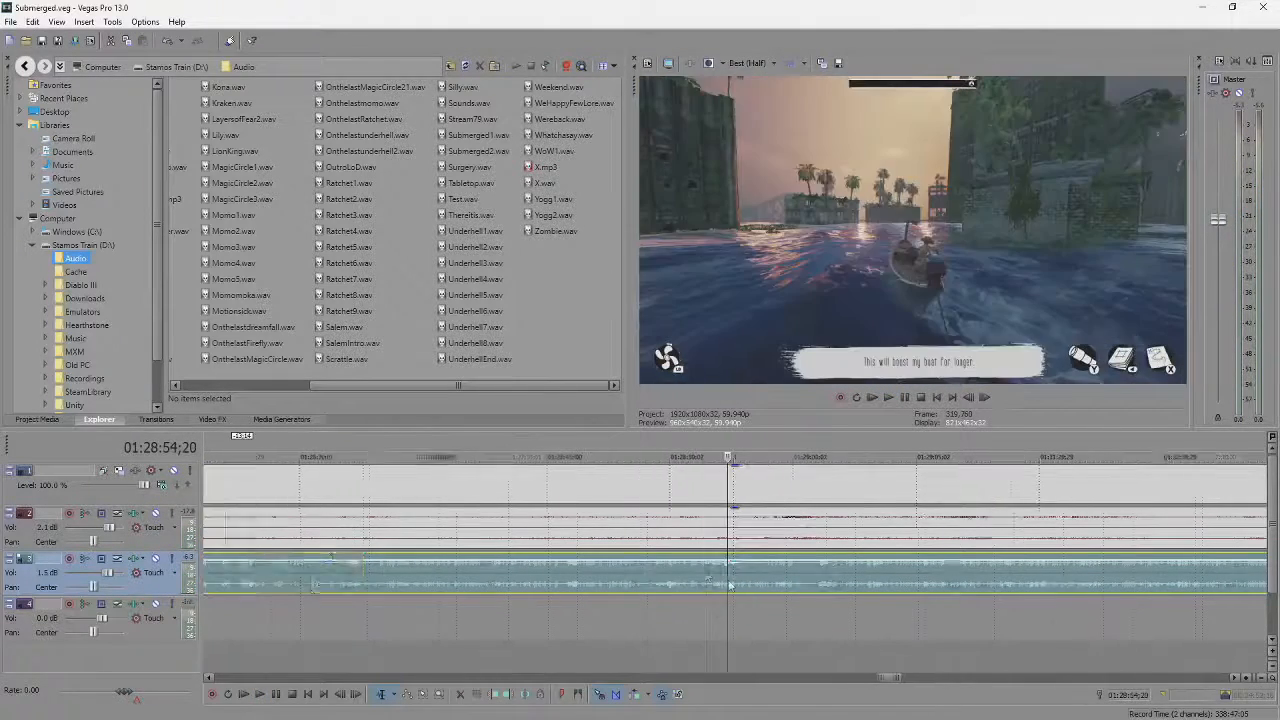
click(712, 585)
key(space)
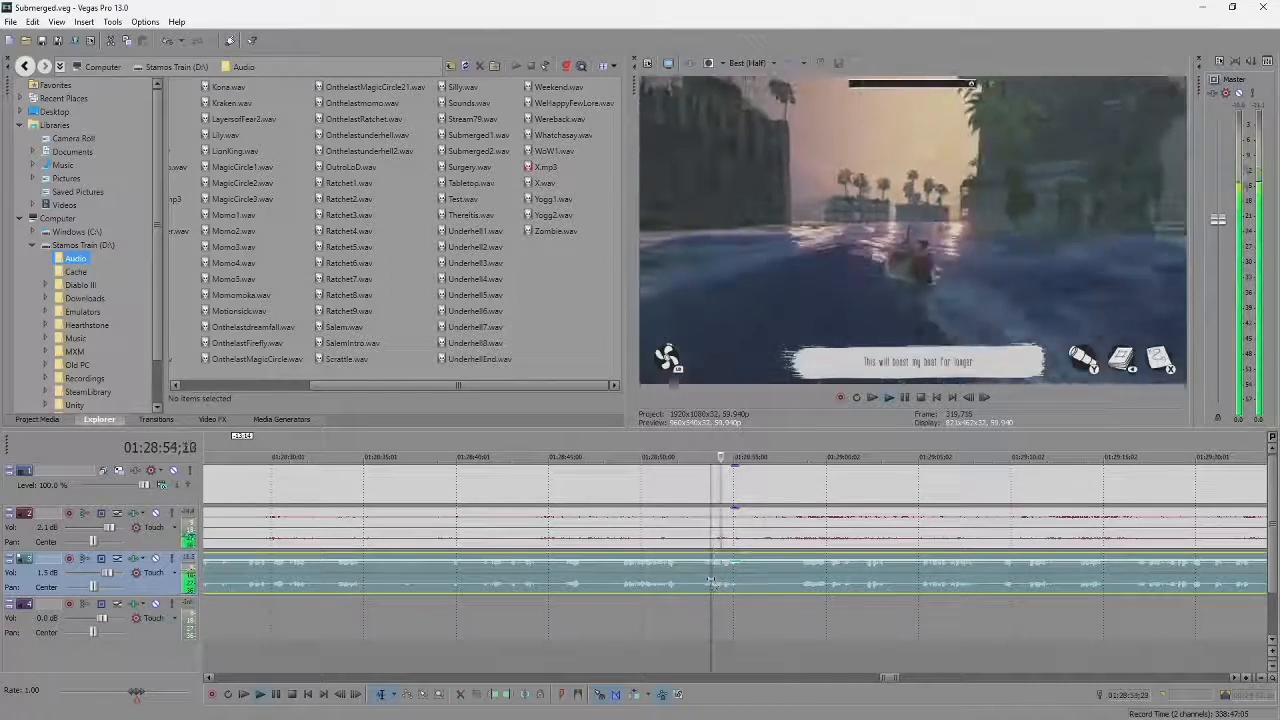
key(Return)
key(s)
click(770, 475)
key(s)
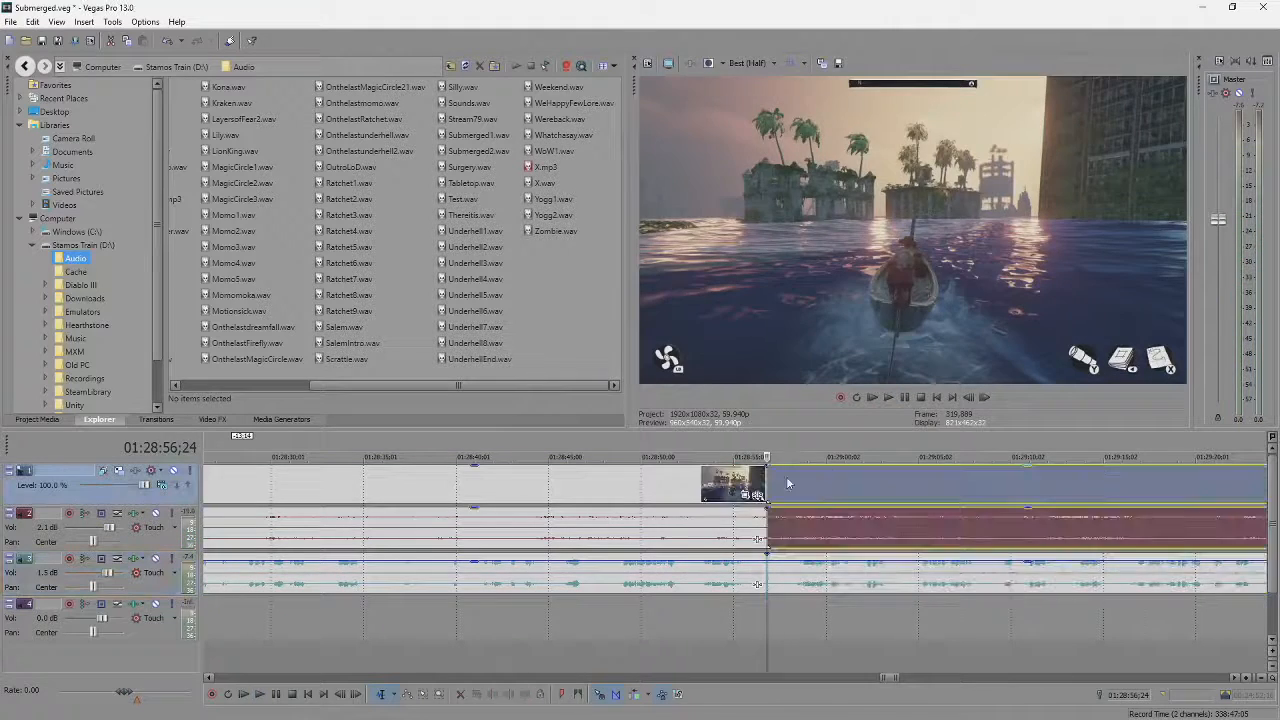
Select the gameplay and commentary clips after the split and preview the footage from 01:29:37;06.
click(788, 483)
shift+click(831, 579)
scroll(832, 580, down, 3)
click(950, 486)
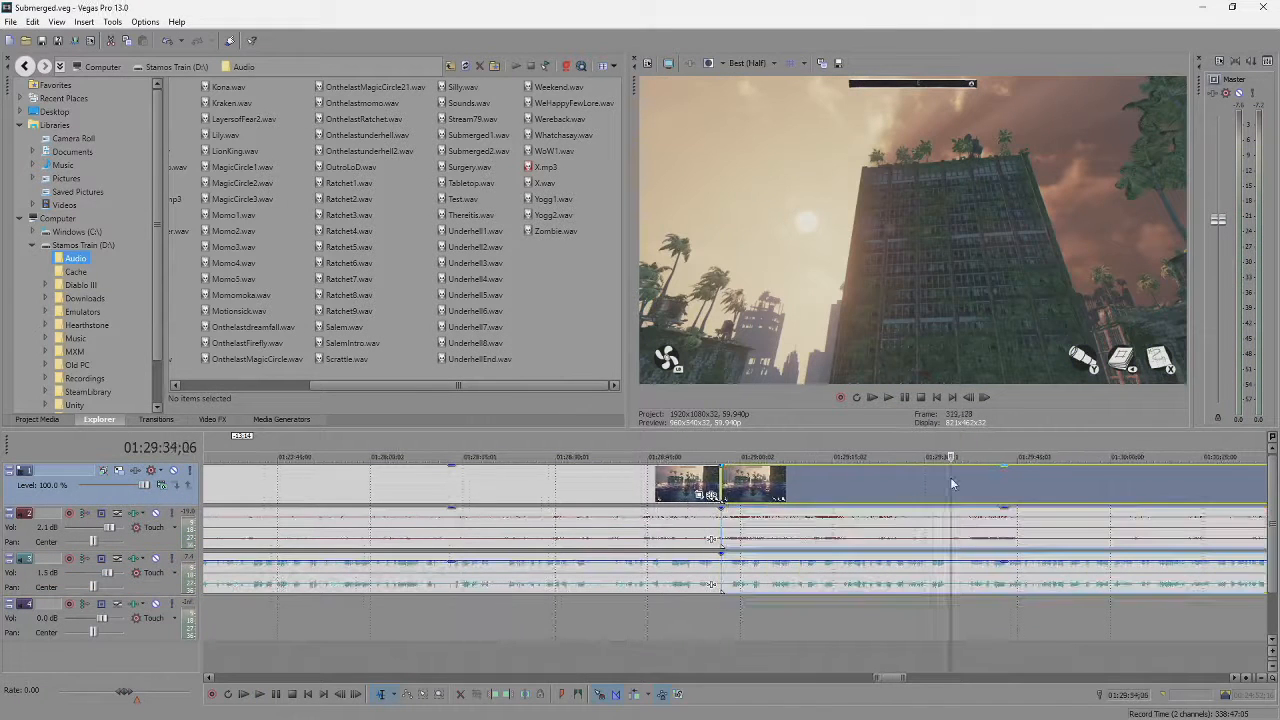
click(970, 490)
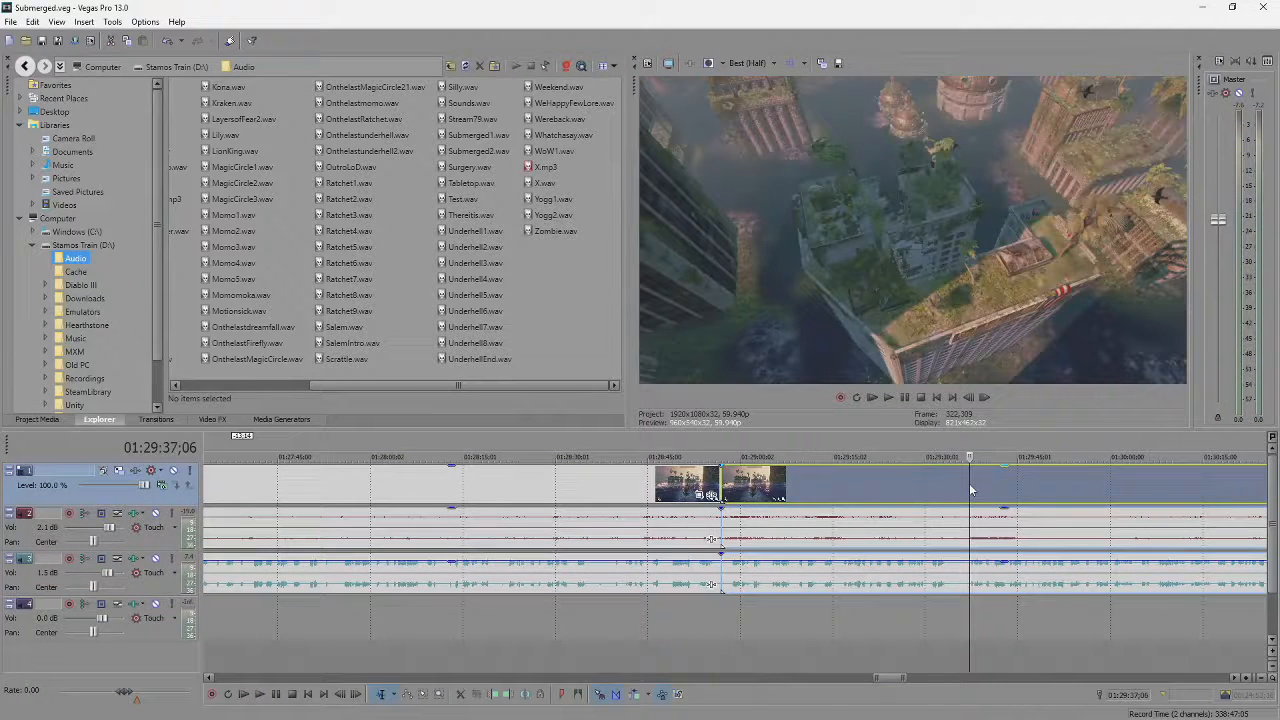
key(space)
key(Return)
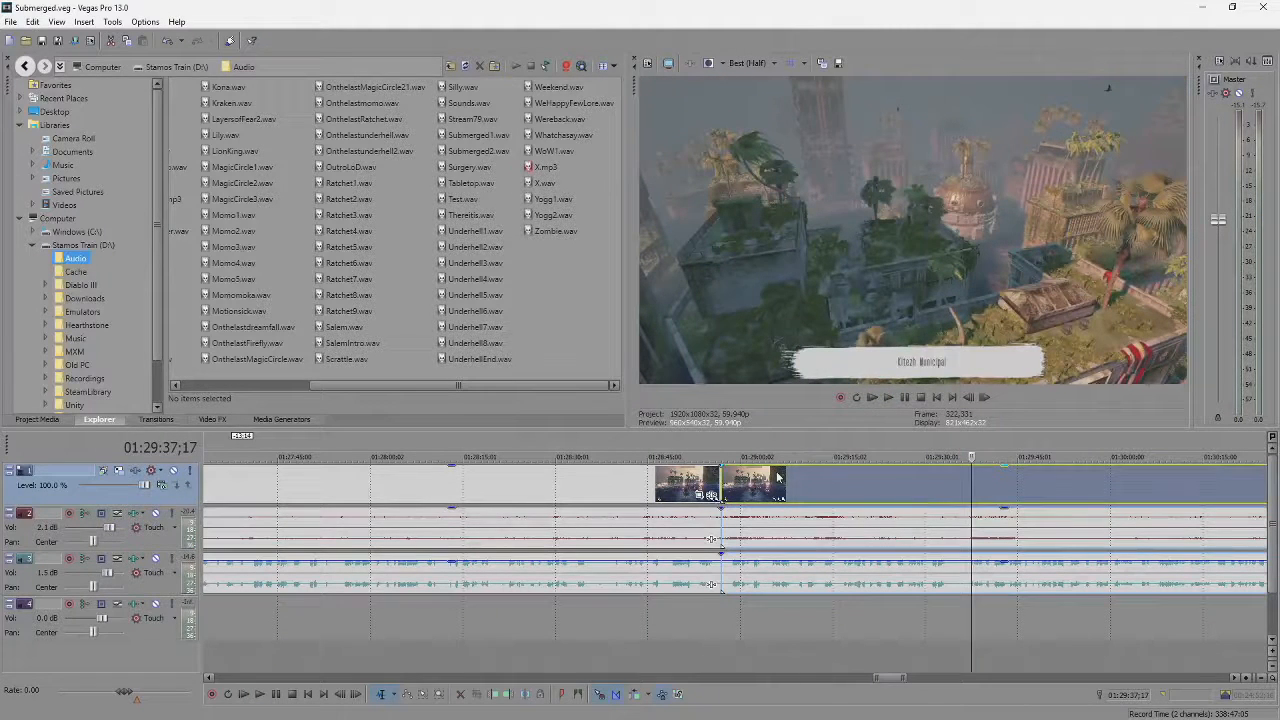
Move back to 01:29:24;25 and play the boat footage to review it as a resume point.
click(909, 492)
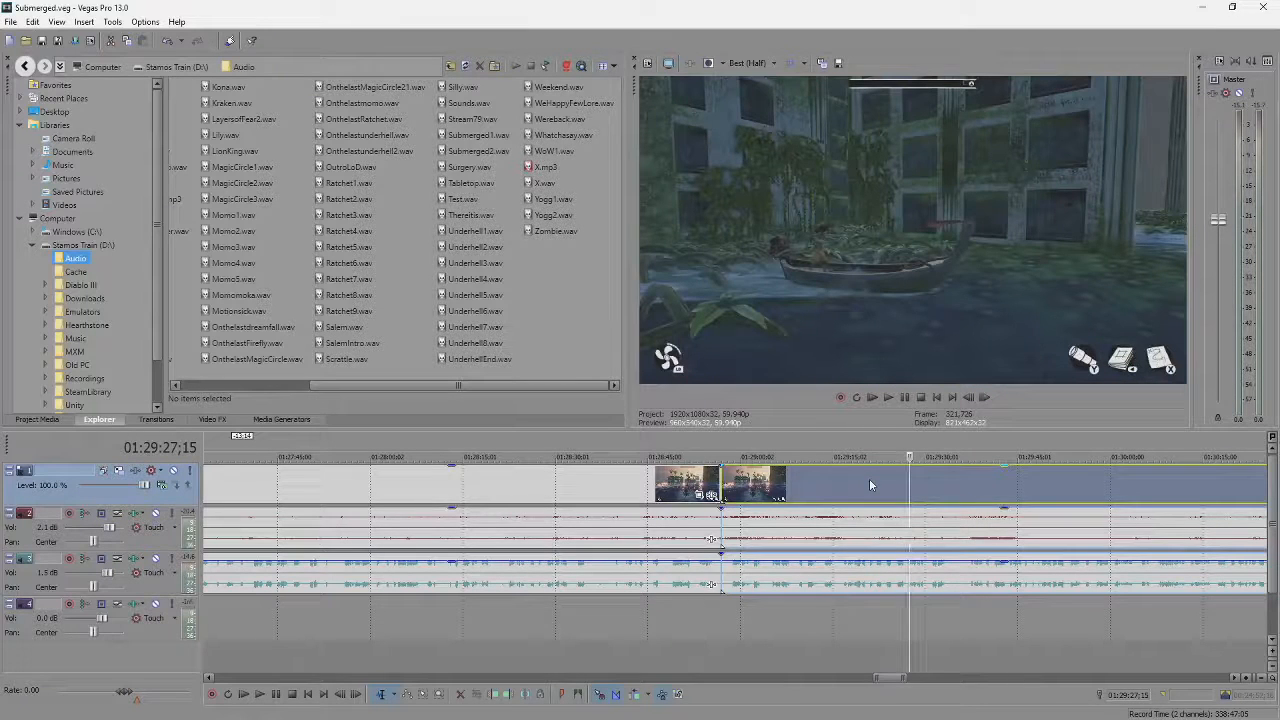
scroll(920, 518, up, 3)
click(679, 492)
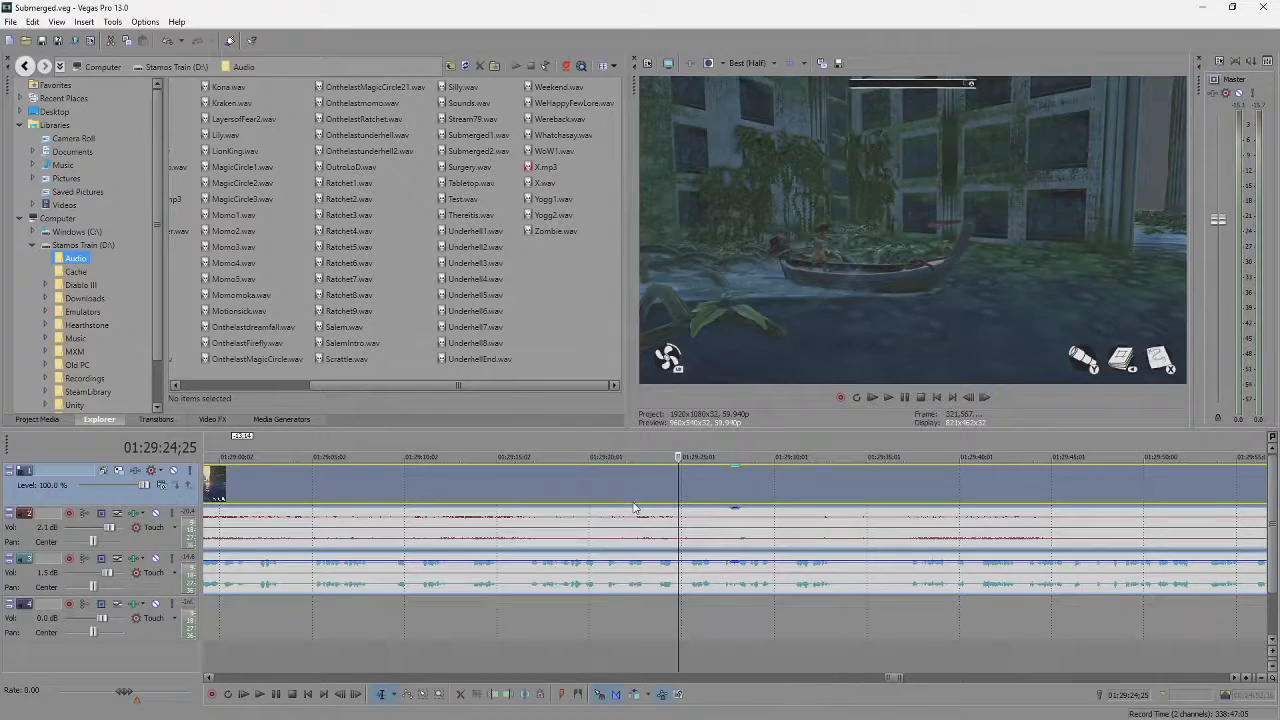
key(space)
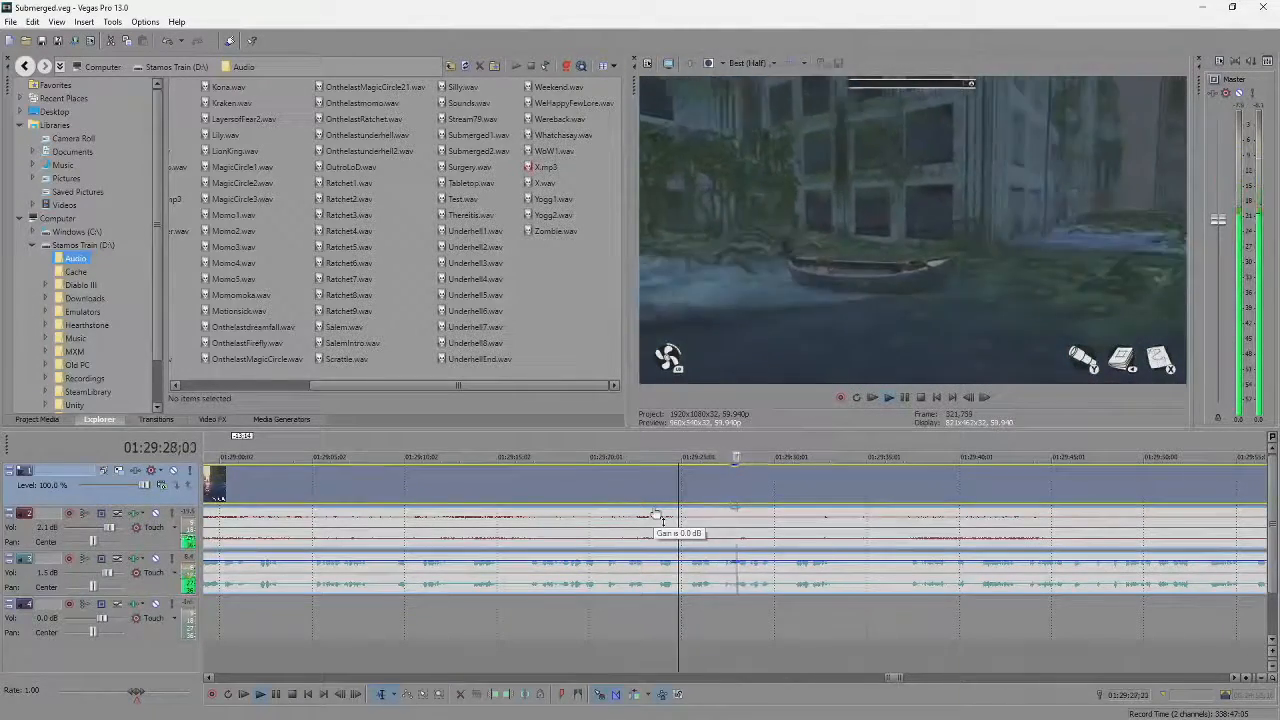
scroll(656, 515, down, 2)
scroll(656, 514, down, 1)
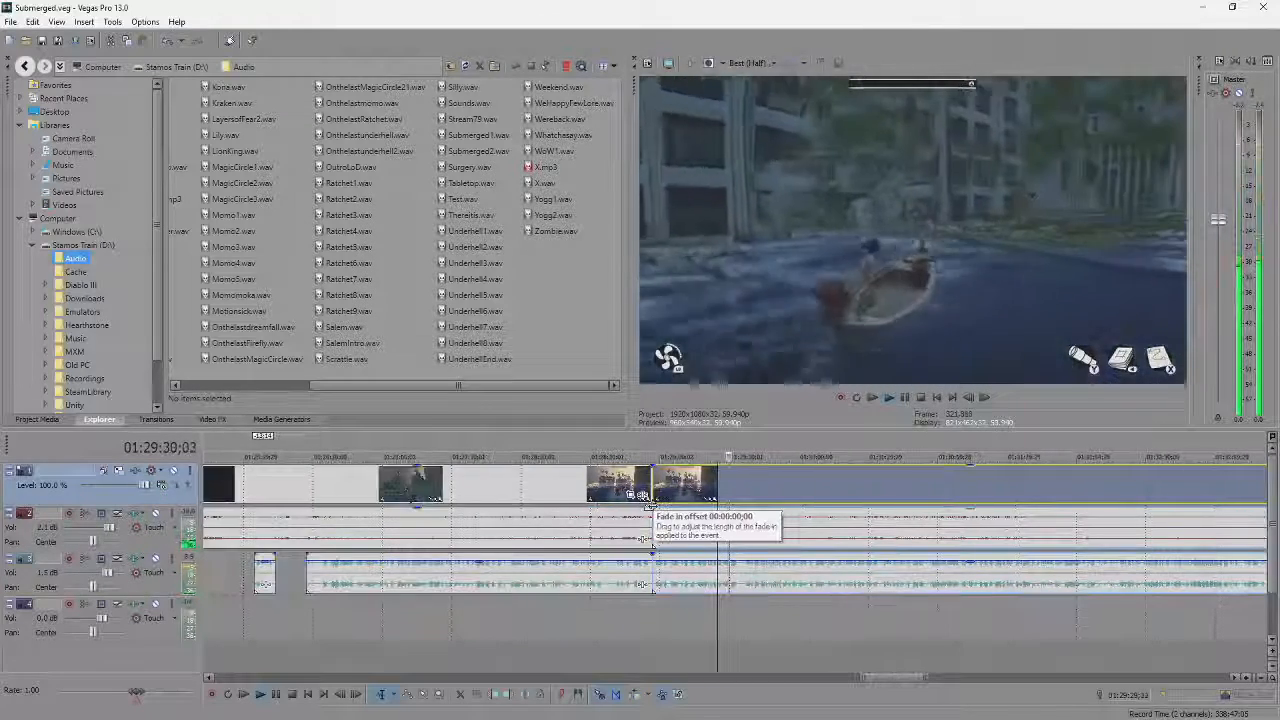
key(space)
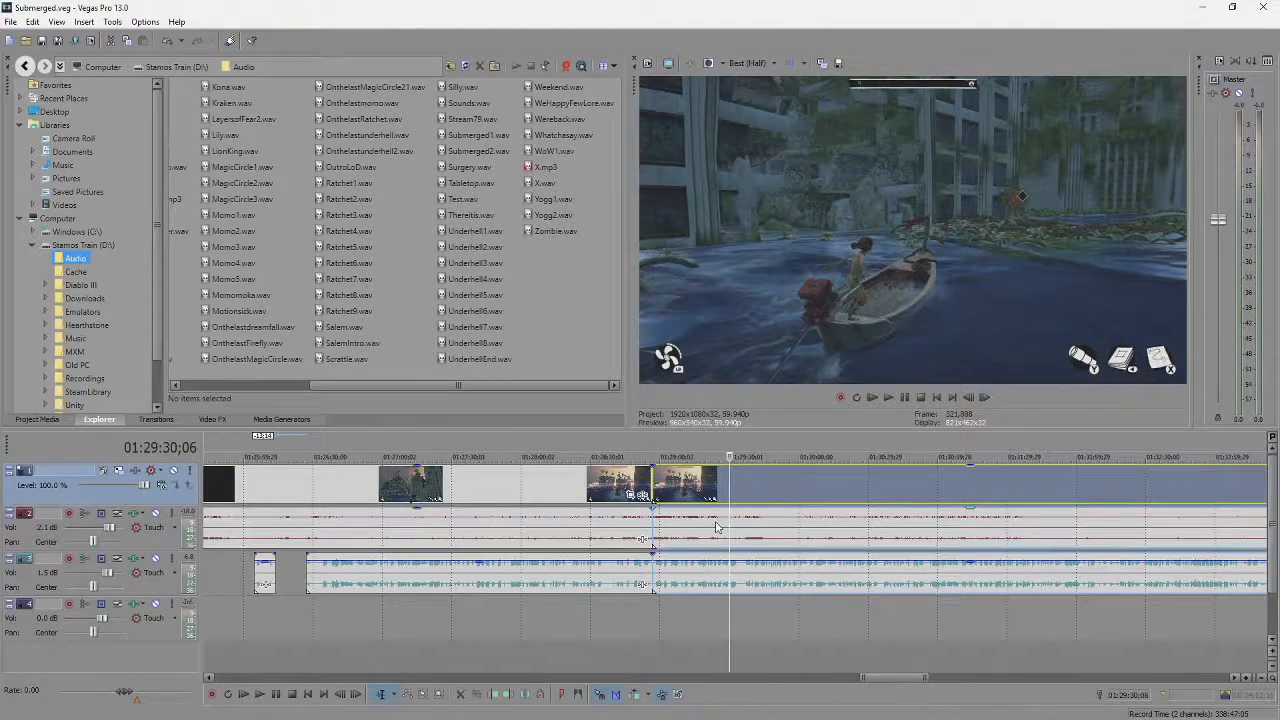
Undo the splits made in the gameplay and commentary clips.
key(ctrl+z)
key(ctrl+z)
key(ctrl+z)
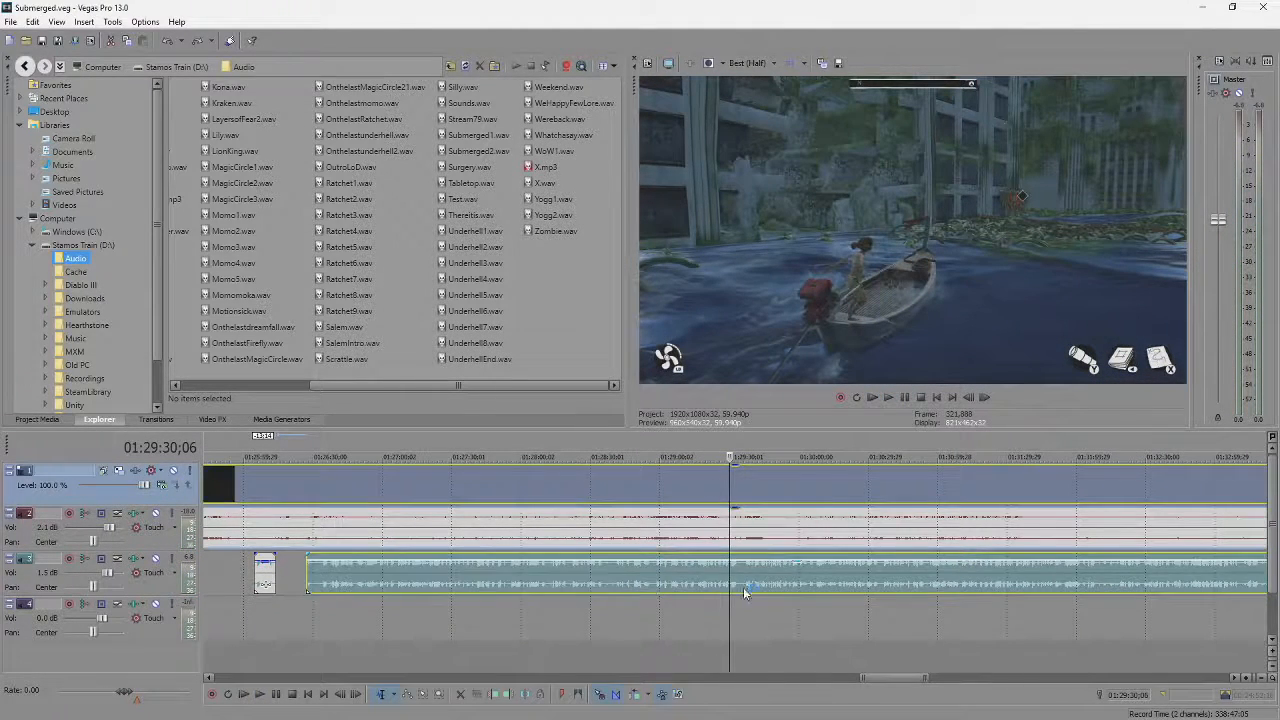
Jump ahead in the timeline and preview the footage from 01:34:03;25.
click(757, 578)
click(956, 584)
scroll(956, 584, down, 2)
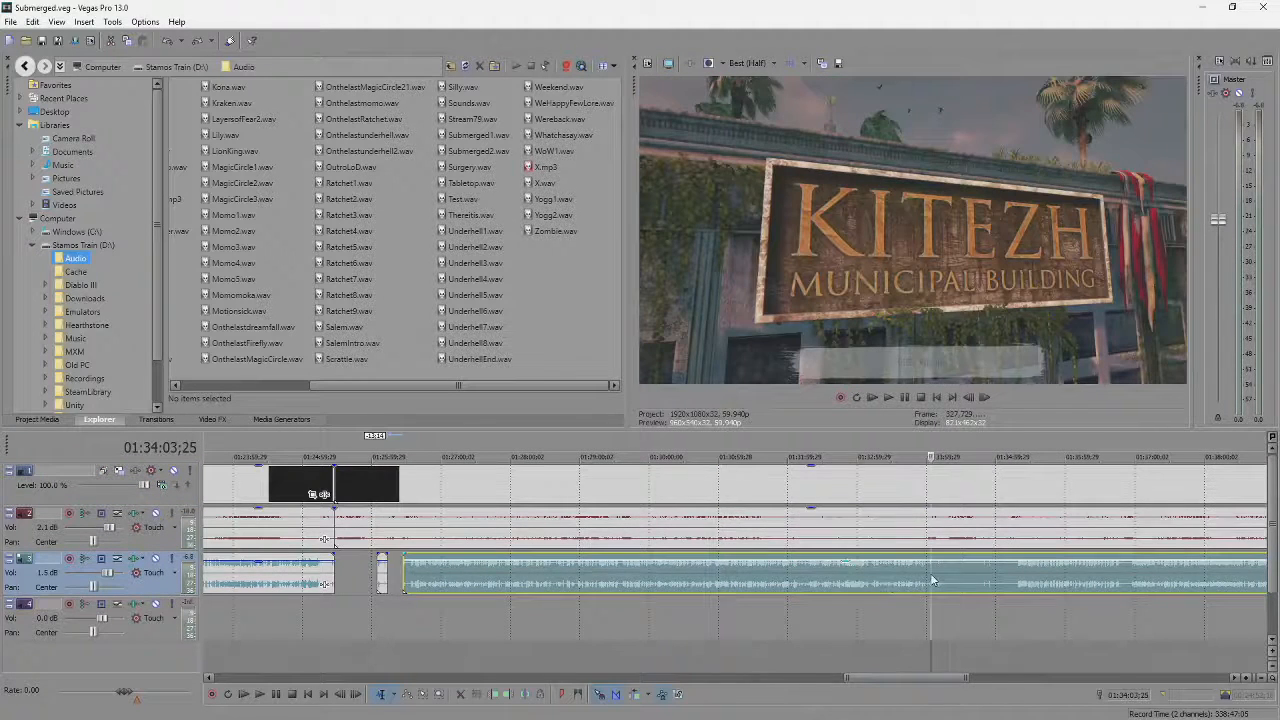
scroll(931, 580, up, 3)
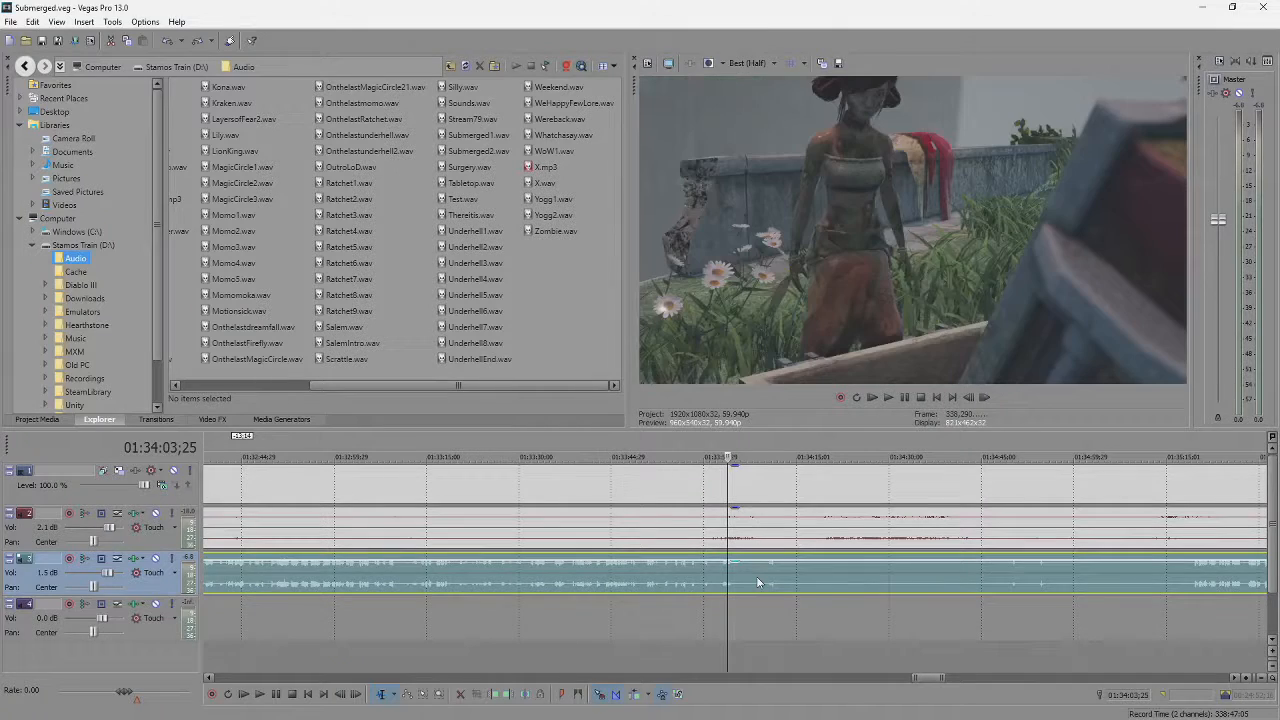
key(space)
scroll(756, 576, up, 3)
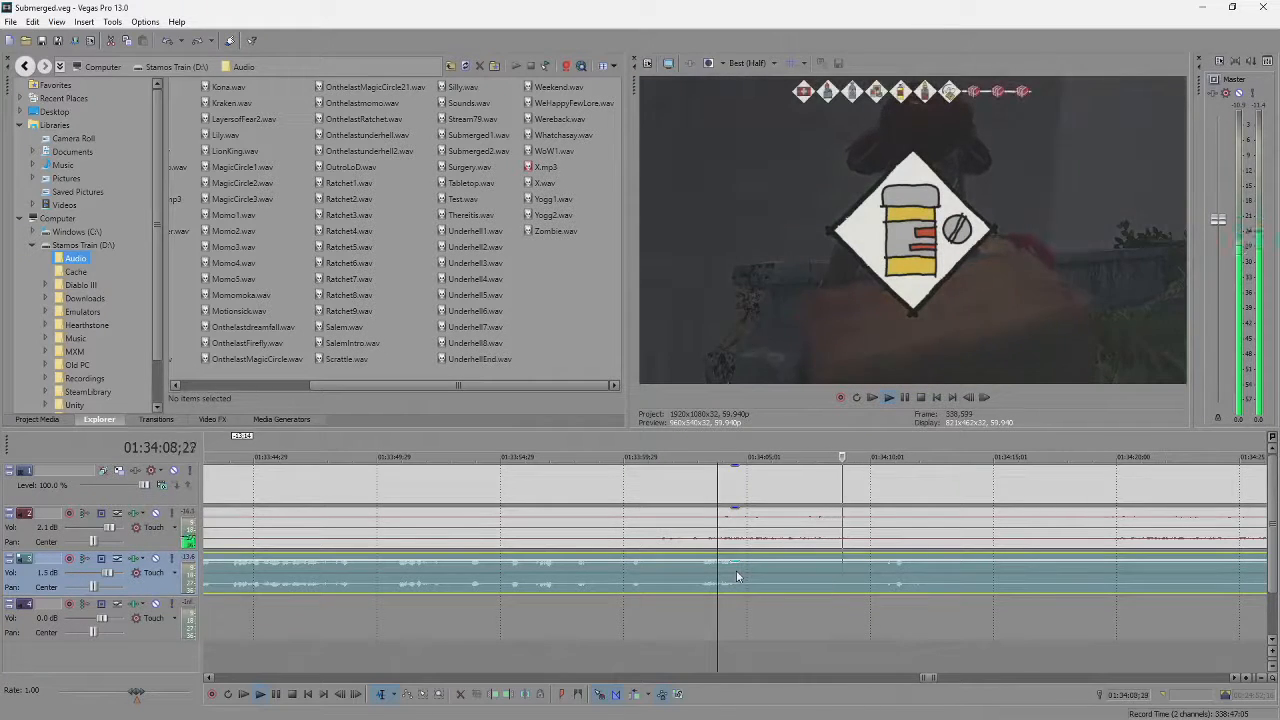
key(Return)
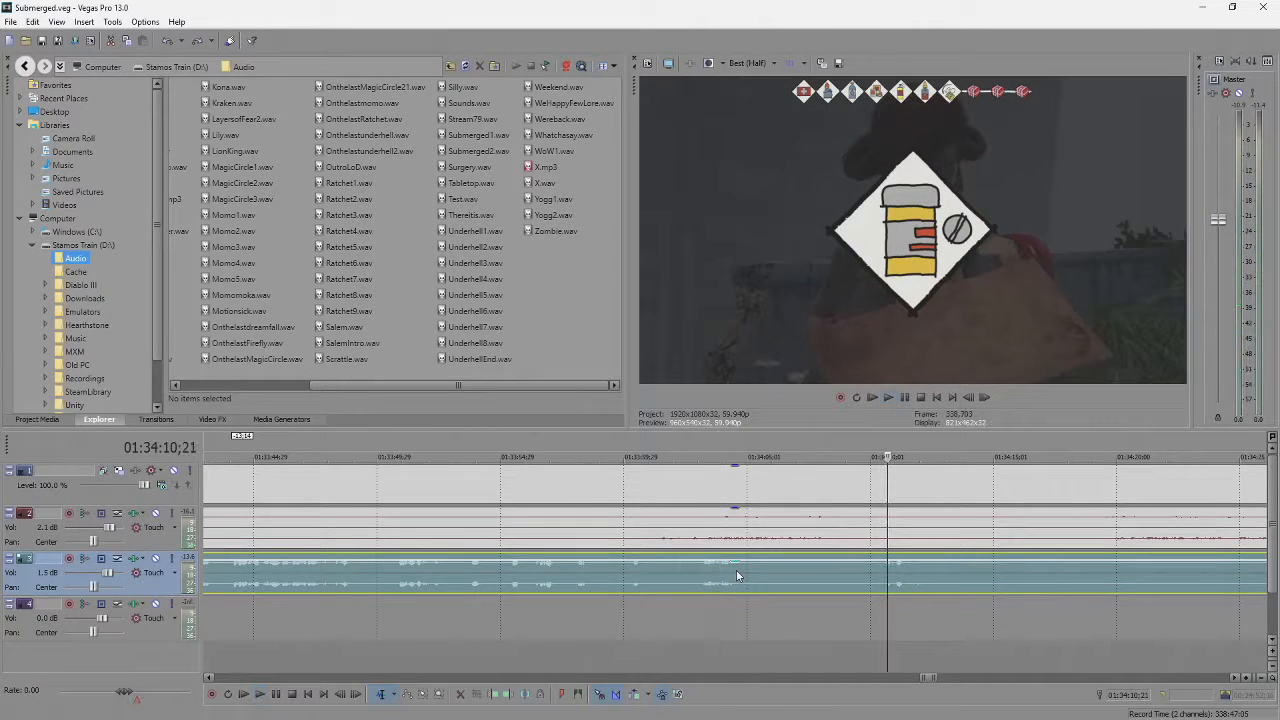
Preview the footage from 01:34:10;21 and split the gameplay and commentary clips at the black frame at 01:34:13;06.
key(Return)
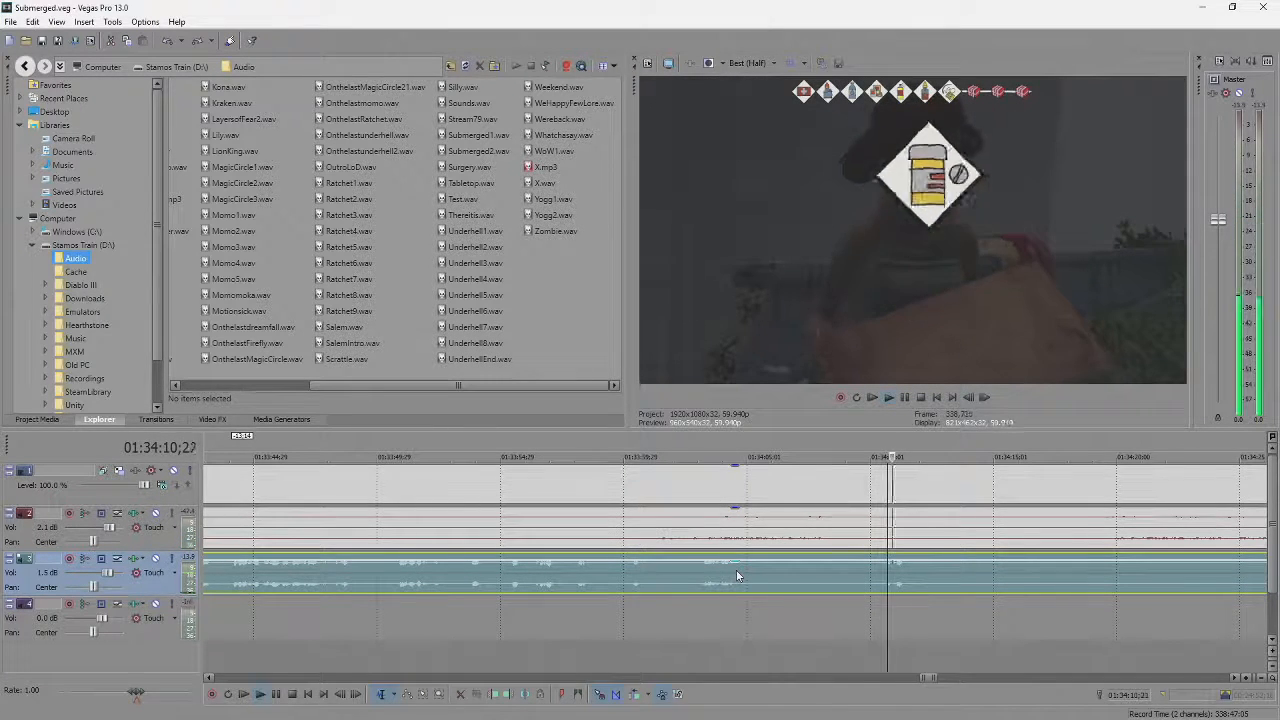
key(Return)
key(Return)
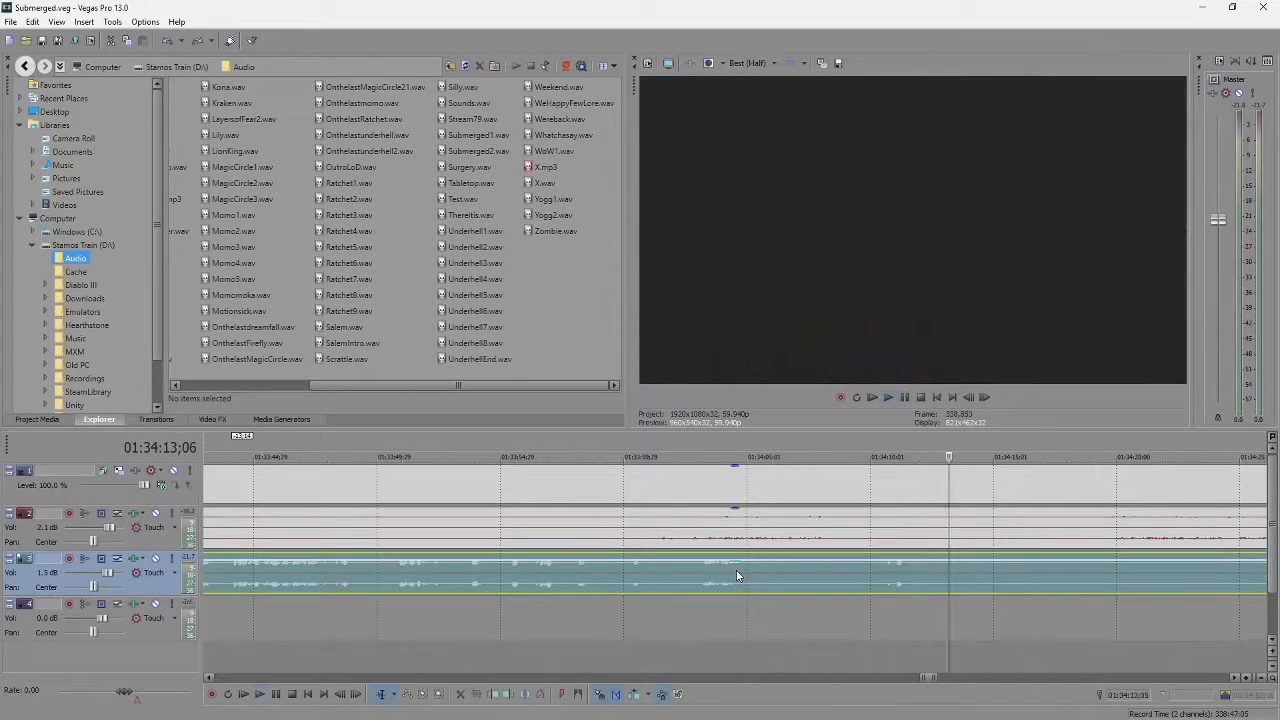
key(s)
click(958, 490)
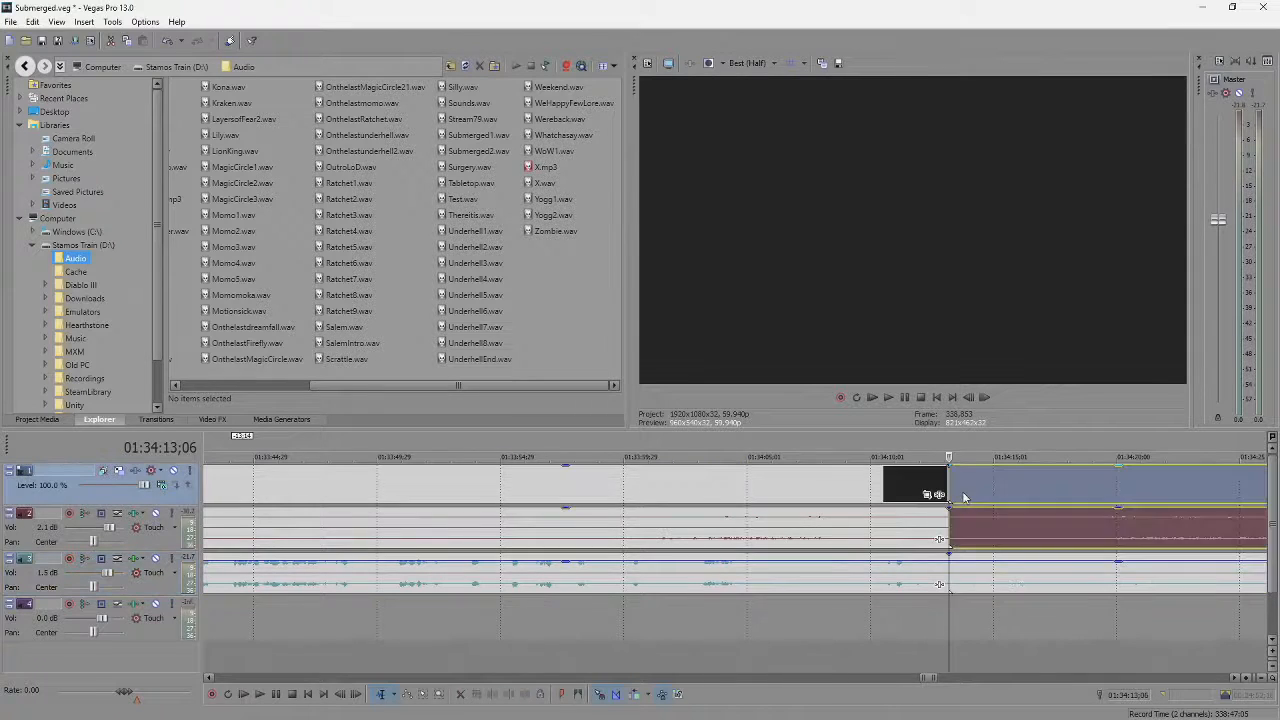
Trim the start of the gameplay and commentary after the split, slide the clips back to close the gap, and save the project.
drag(953, 488, 1042, 517)
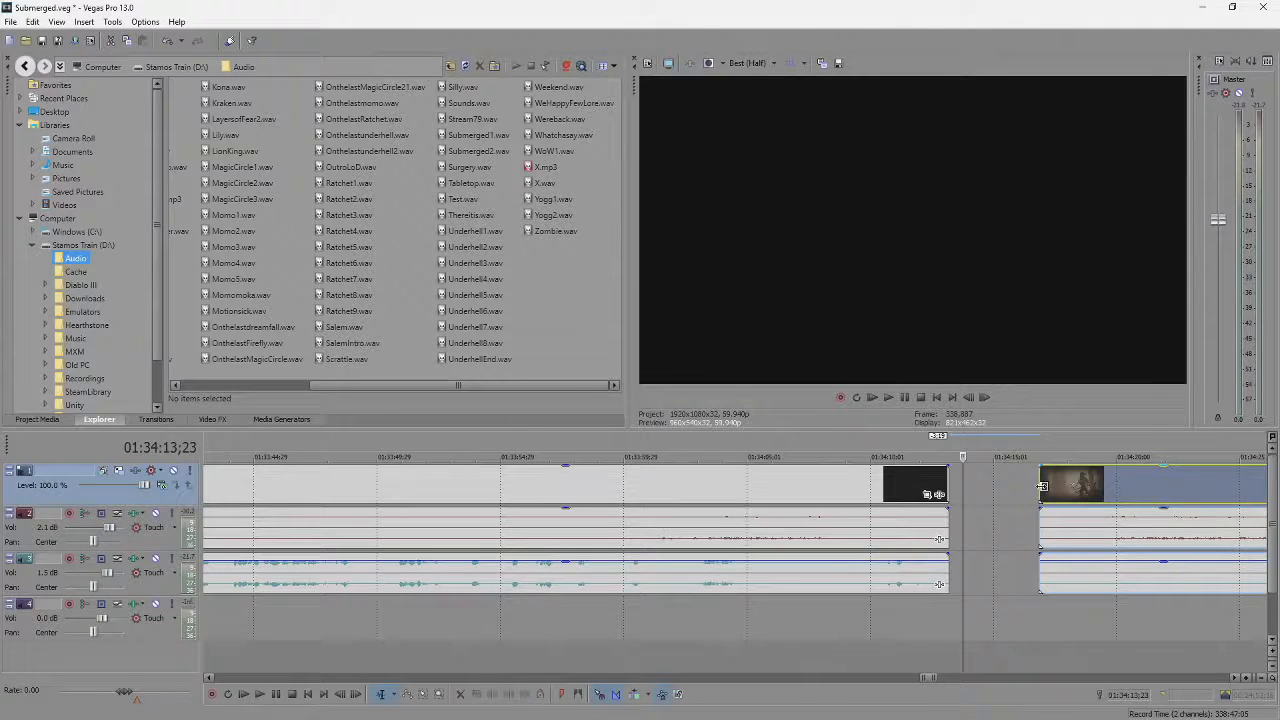
drag(1045, 487, 955, 485)
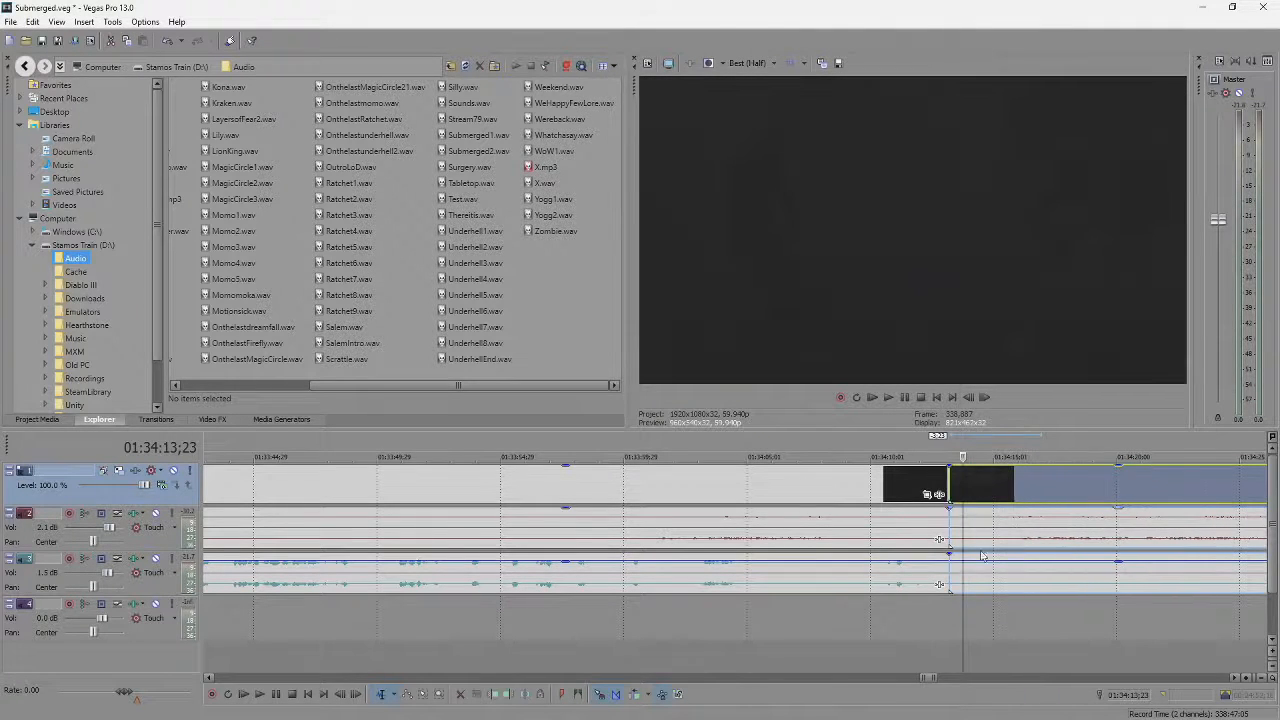
click(984, 586)
scroll(900, 588, down, 3)
key(ctrl+s)
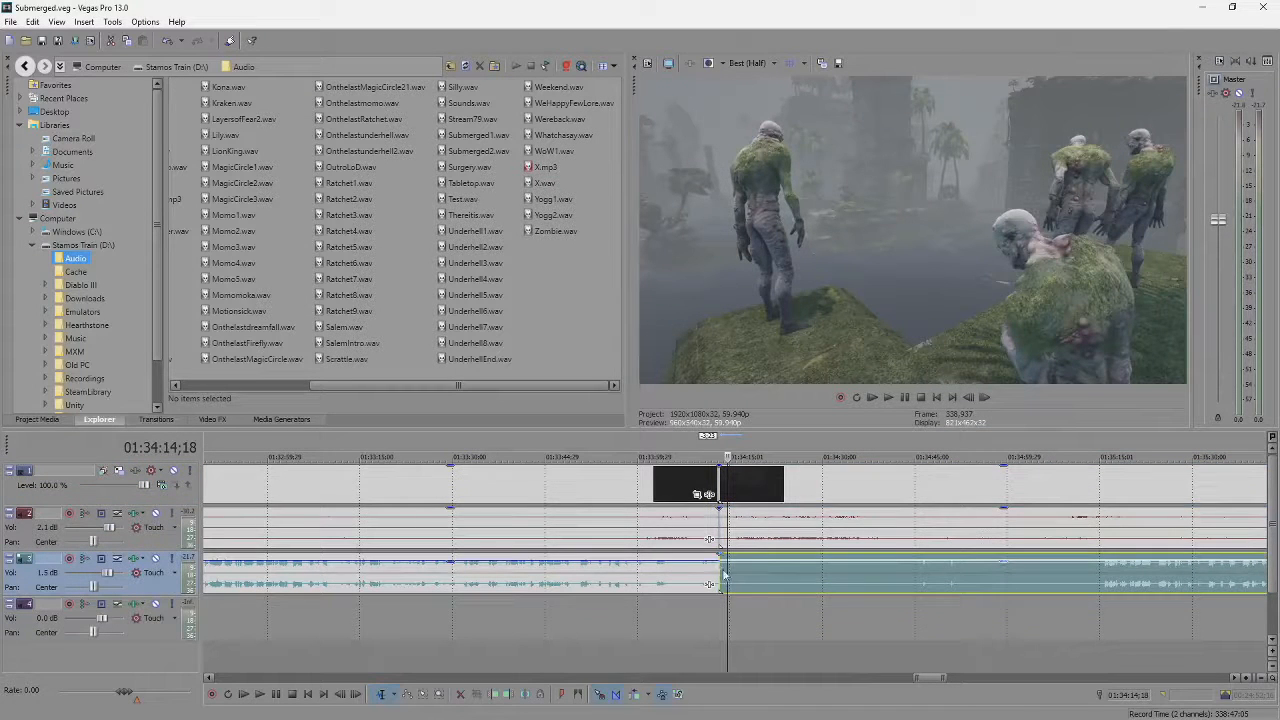
Trim the silent start of the following commentary clip to about 01:34:45, then preview onward and split it at 01:34:52;18.
drag(724, 575, 913, 584)
click(920, 581)
key(space)
scroll(921, 587, up, 3)
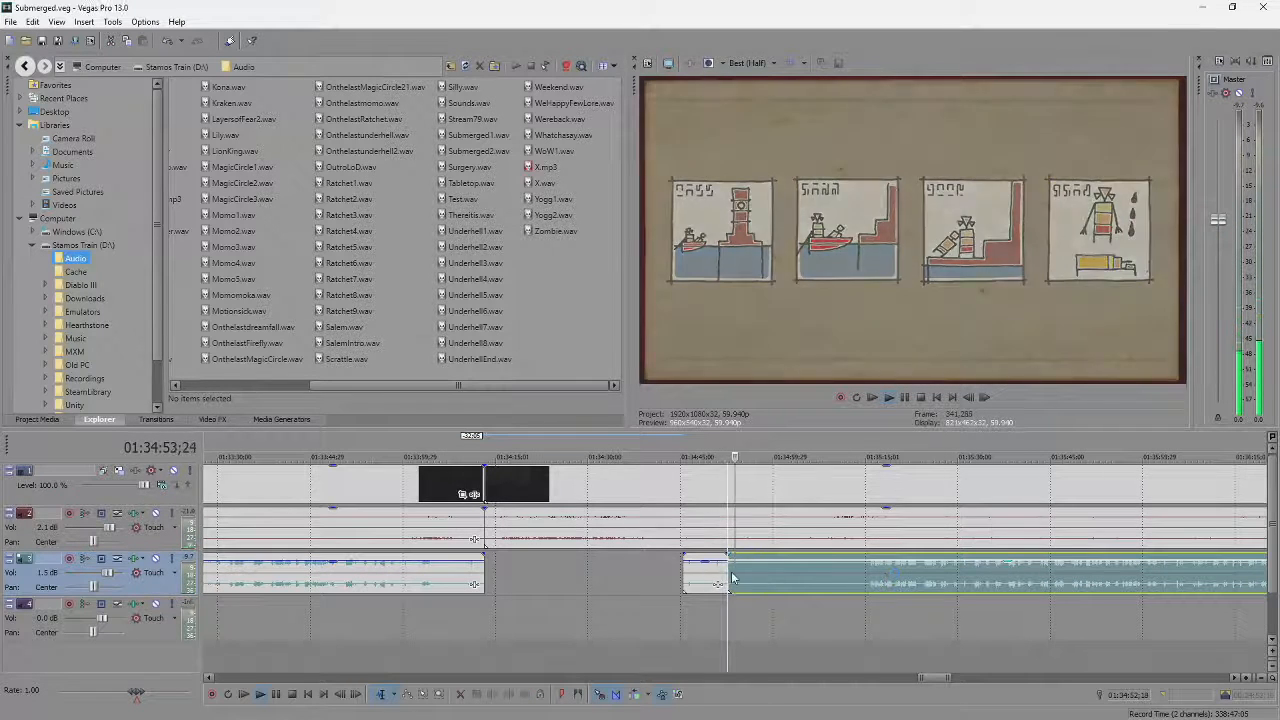
Trim the start of the commentary clip after the new split to 01:35:15;14.
drag(731, 576, 872, 576)
click(872, 576)
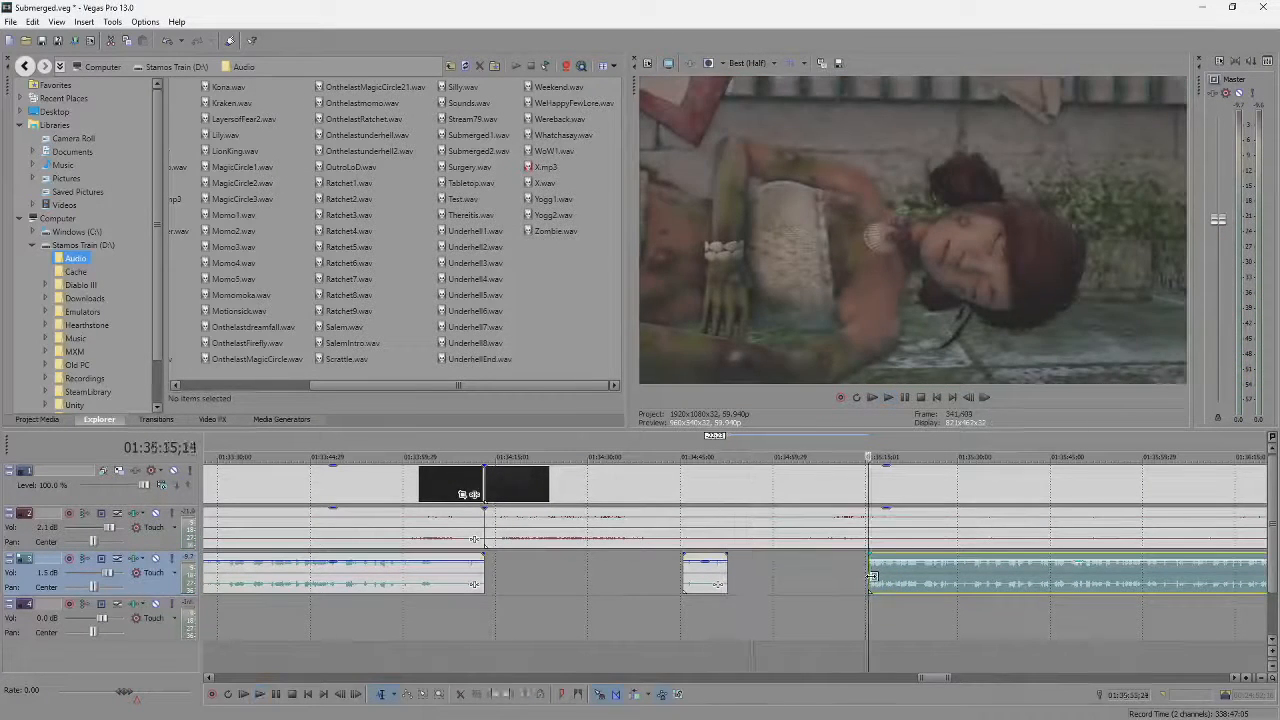
scroll(872, 576, down, 2)
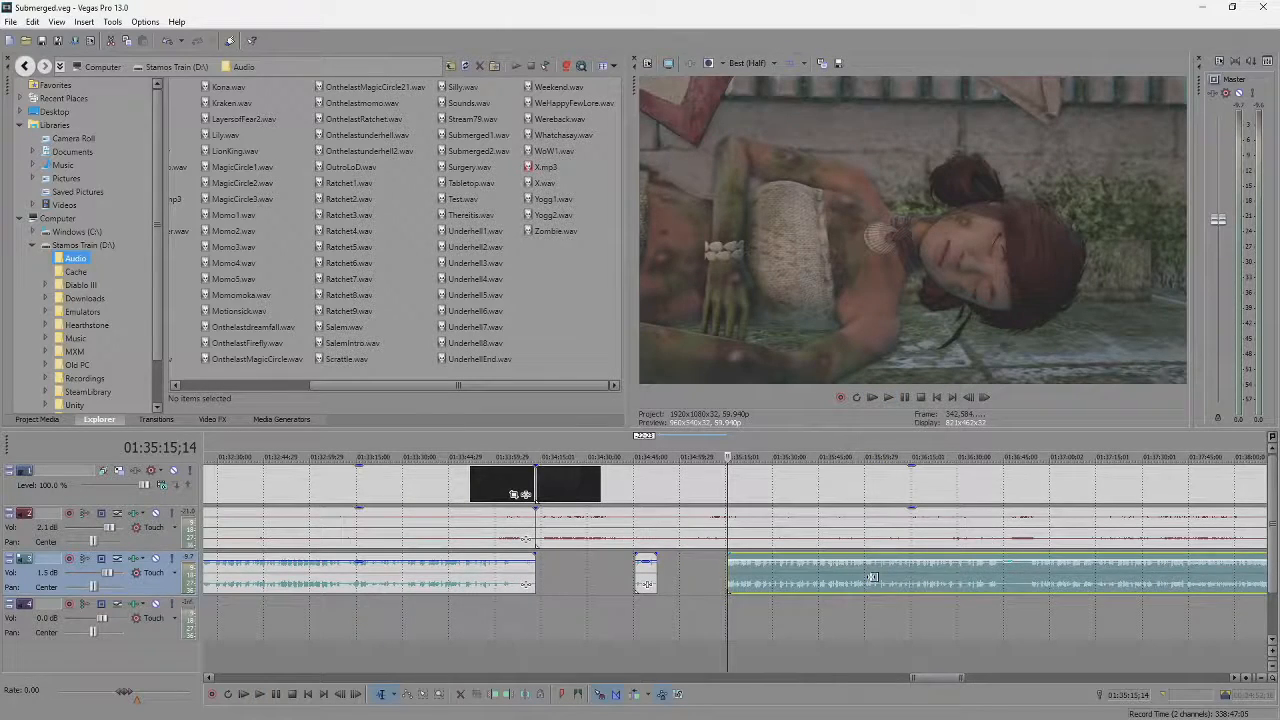
Preview the footage from 01:35:15;14 and skip ahead to review the boat section around 01:36:41.
key(space)
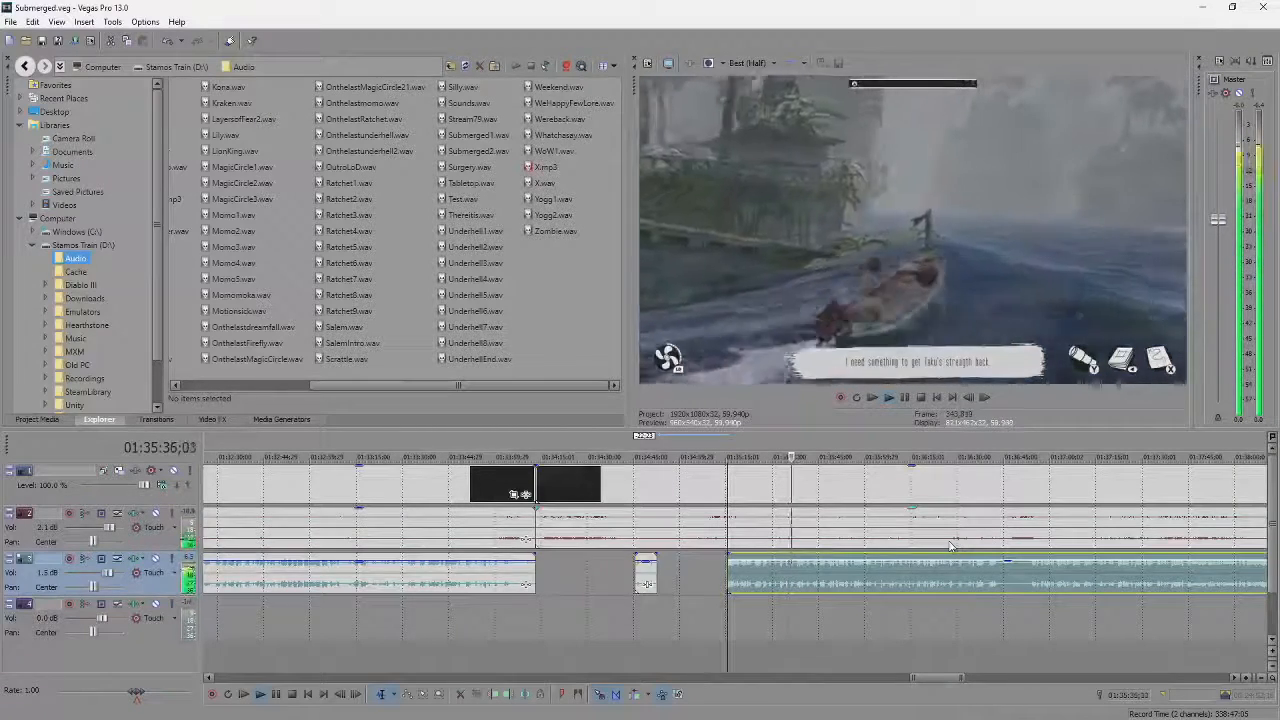
key(Return)
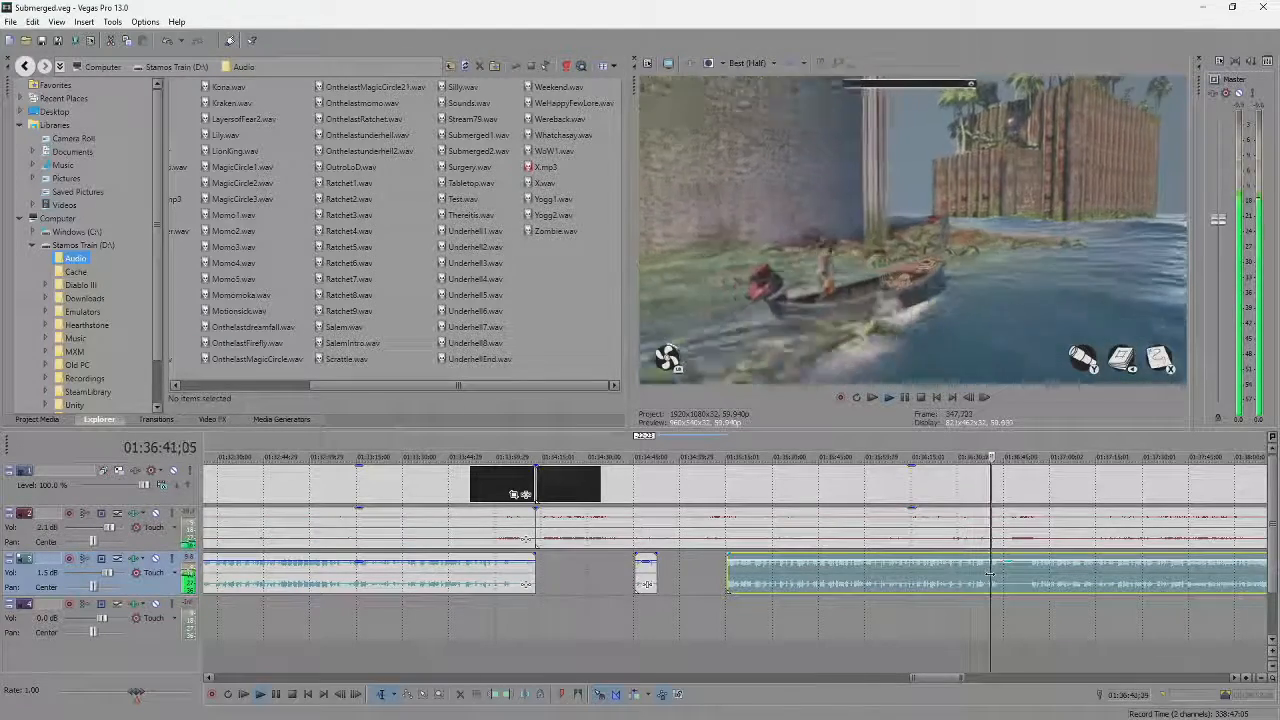
scroll(990, 573, up, 3)
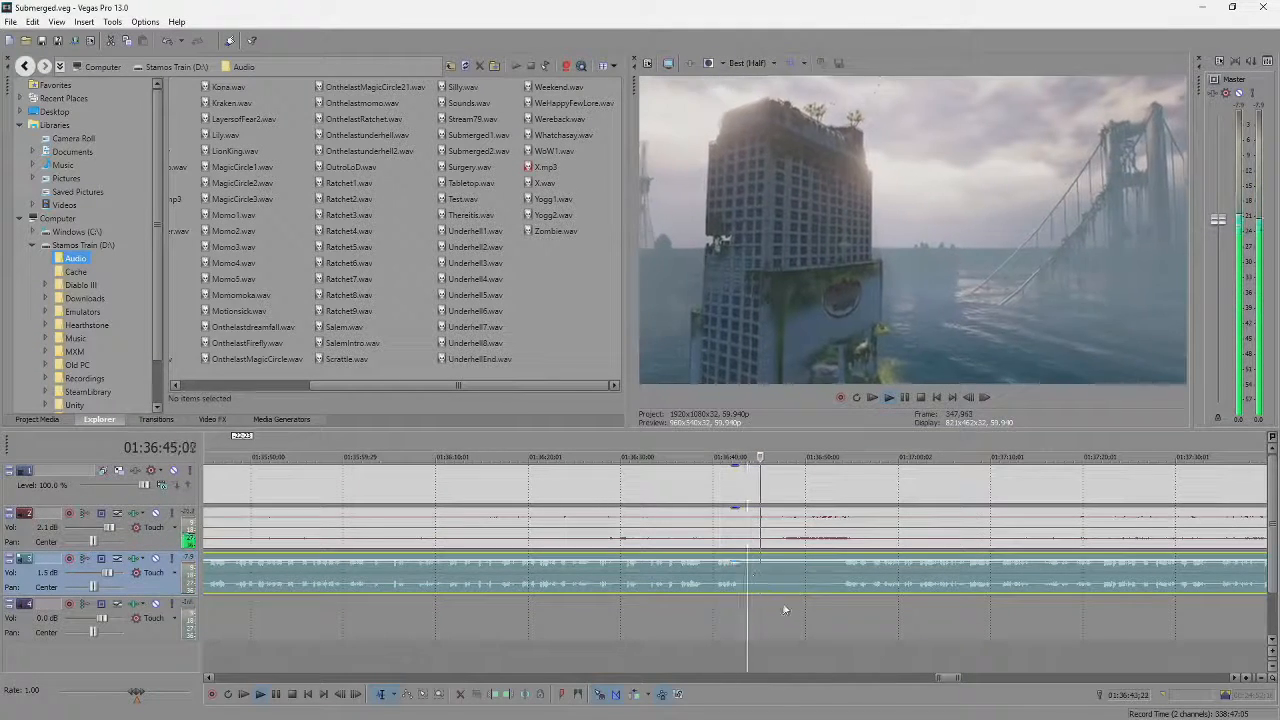
Split the commentary at 01:36:43;22 and trim the start of the following commentary clip to 01:36:53;16.
key(s)
drag(748, 580, 841, 580)
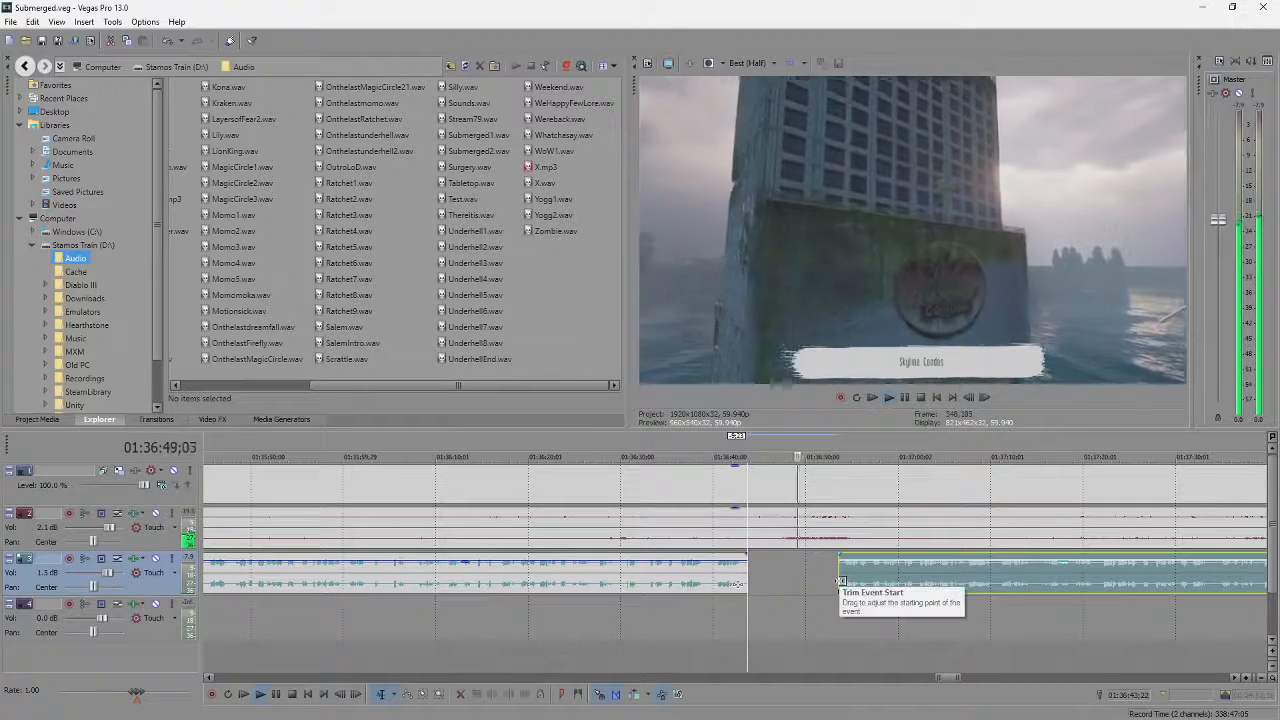
key(Return)
click(841, 581)
scroll(745, 582, down, 5)
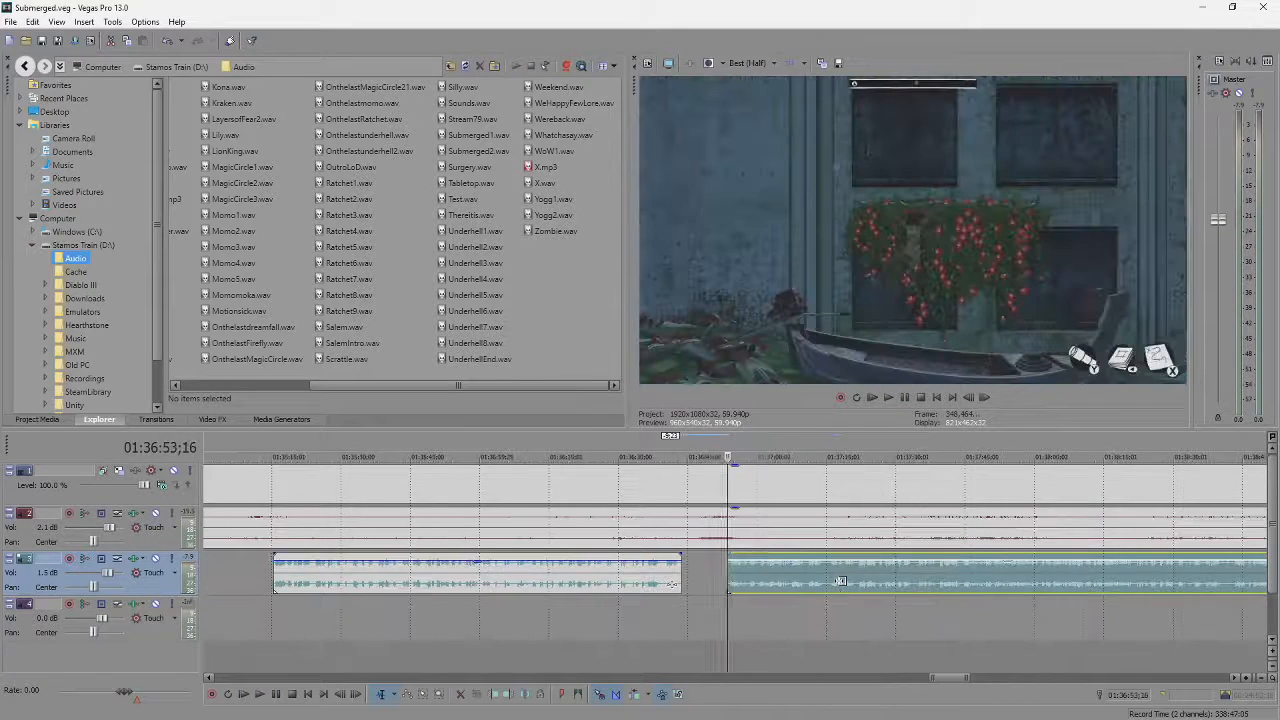
Jump ahead in the timeline and preview the footage from about 01:40:52.
click(1094, 581)
key(space)
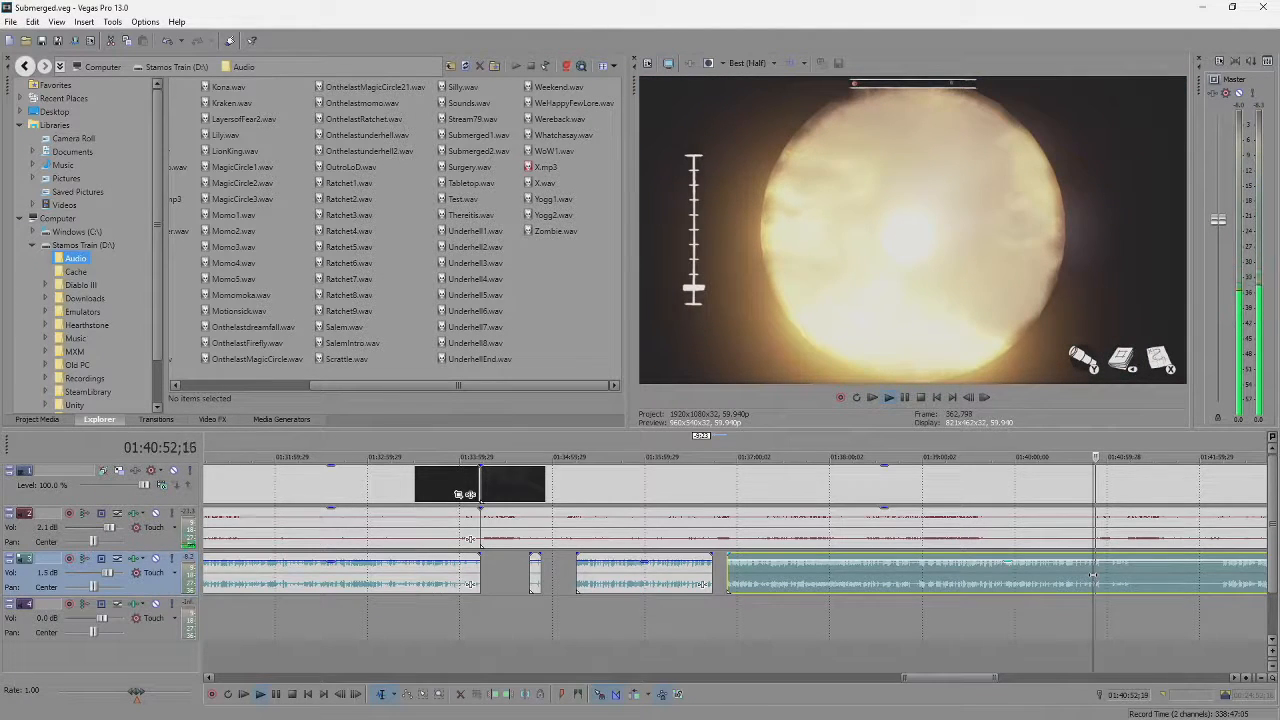
scroll(1093, 575, up, 2)
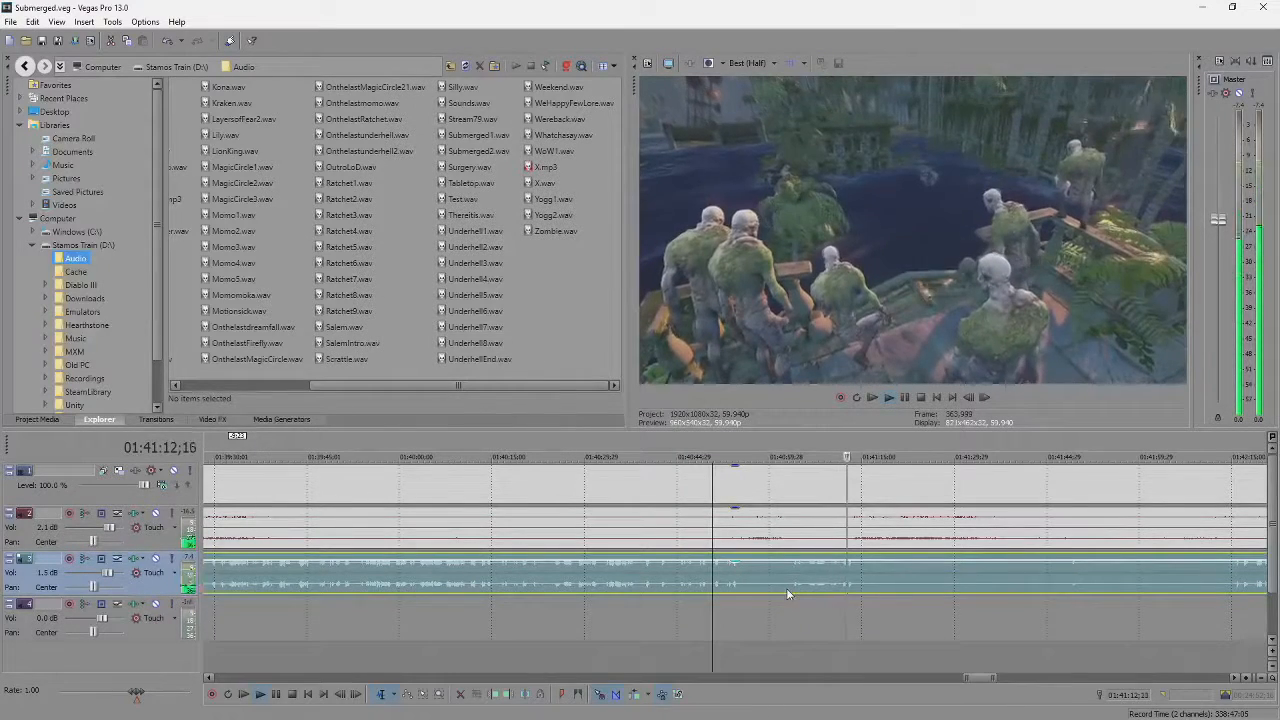
Split the commentary at about 01:41:15 and trim about 8 seconds off the start of the following clip.
click(865, 576)
key(s)
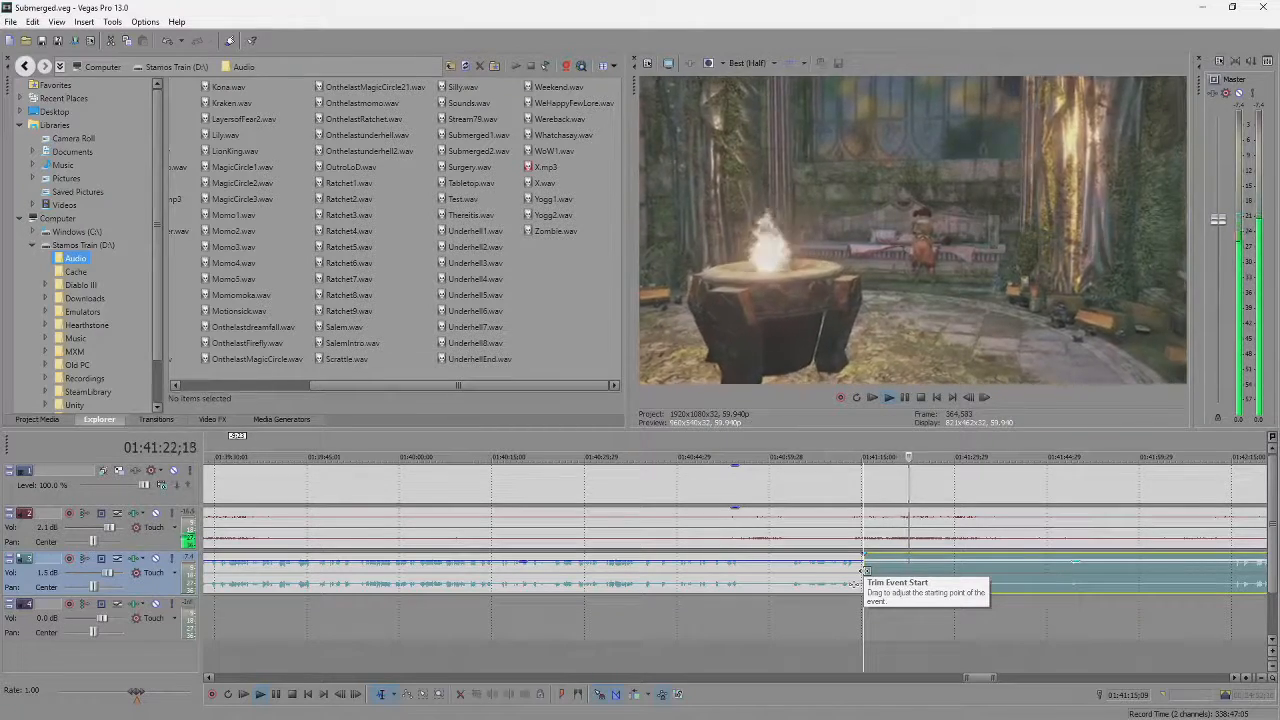
drag(864, 572, 913, 557)
key(Return)
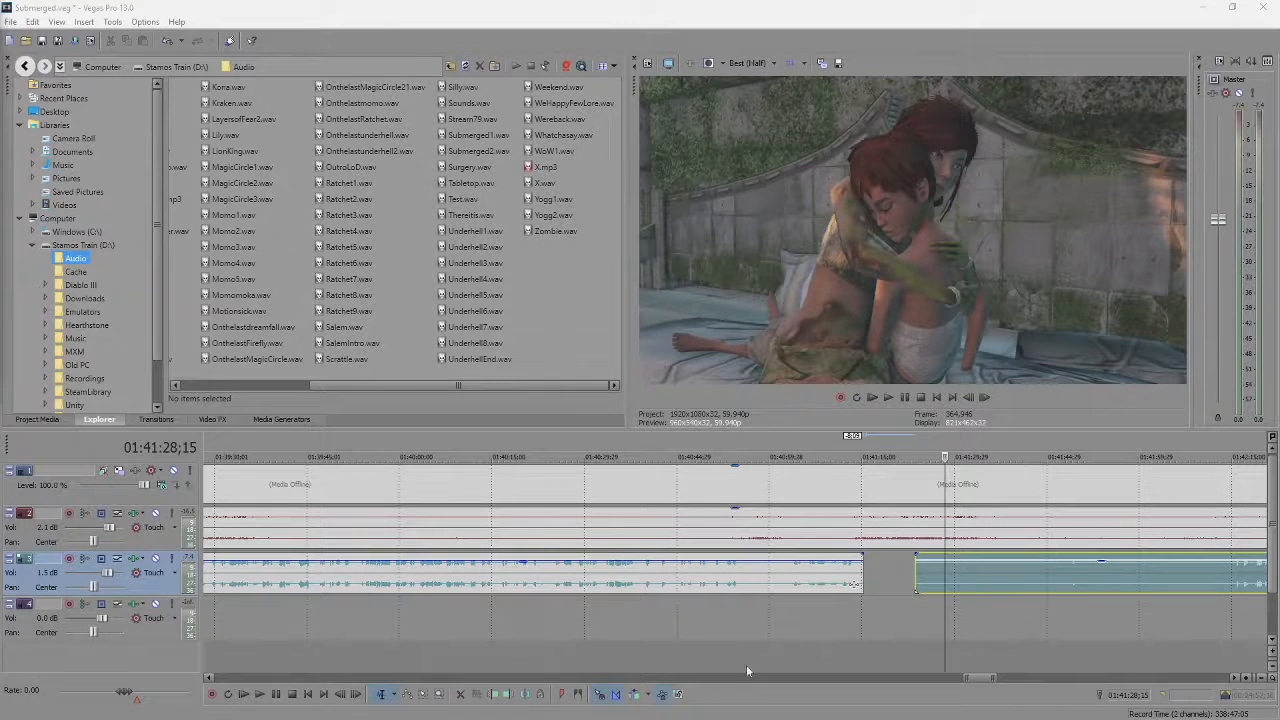
Move to 01:41:29;25 in the timeline to examine the commentary following the trimmed gap.
scroll(940, 574, down, 2)
click(796, 580)
scroll(796, 582, up, 3)
click(537, 588)
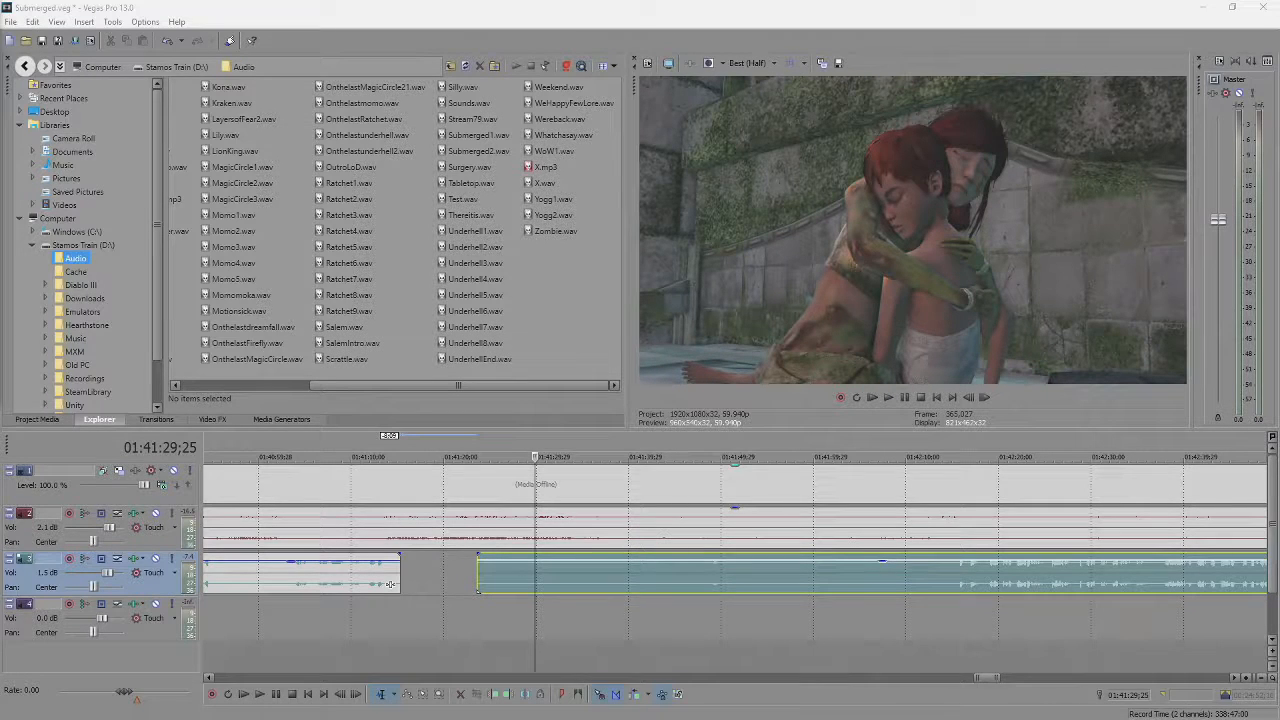
Bring up the browser to view the Top Cat cartoon picture, close it, and return to the timeline at 01:41:30;13.
drag(0, 88, 383, 65)
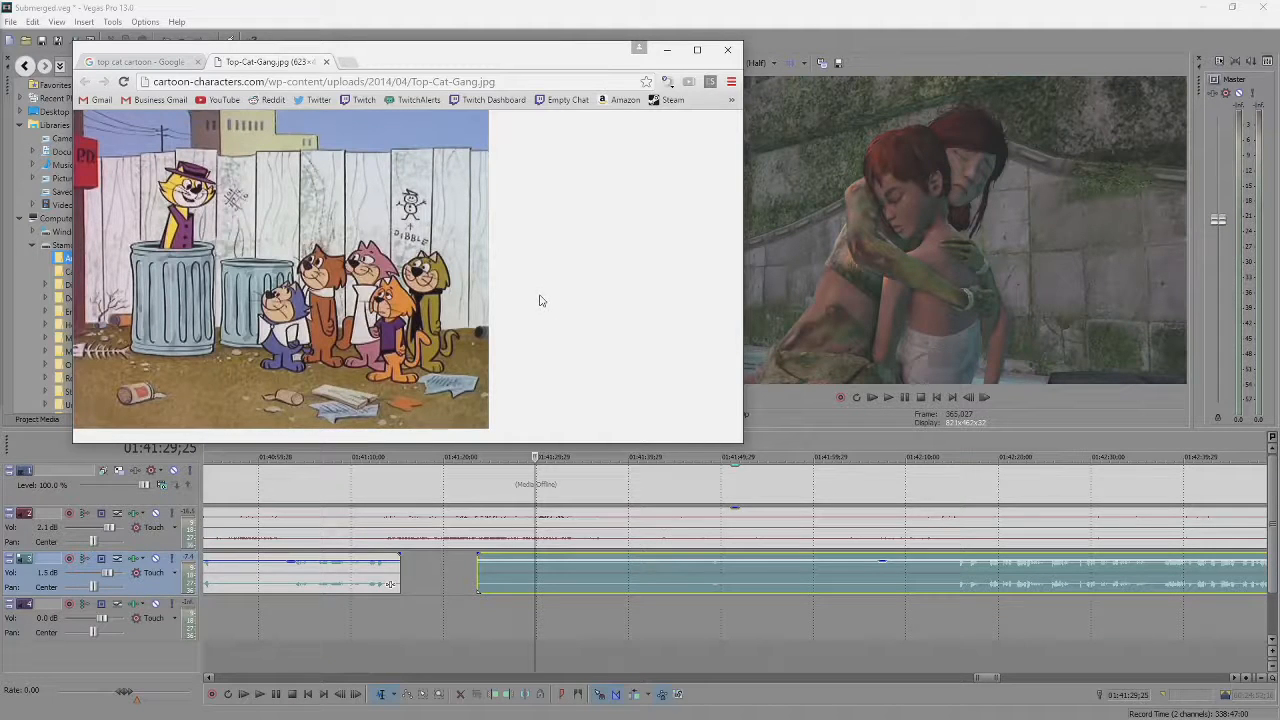
click(727, 49)
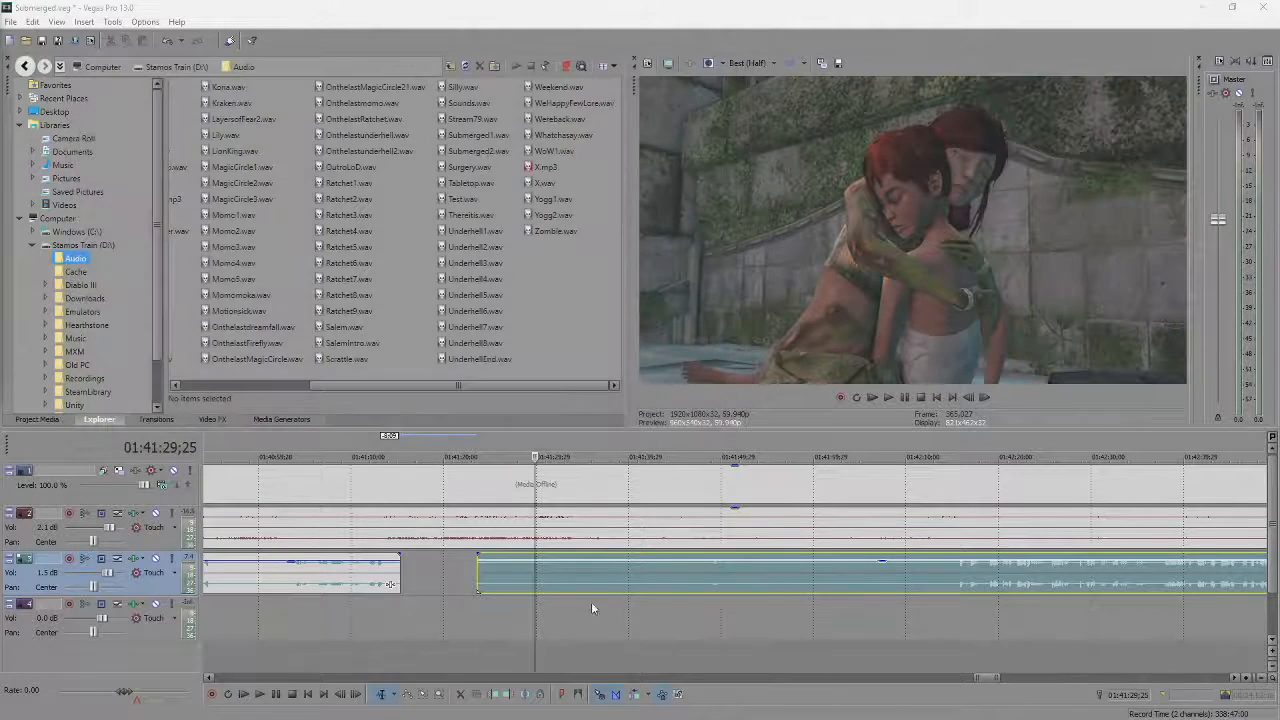
click(540, 572)
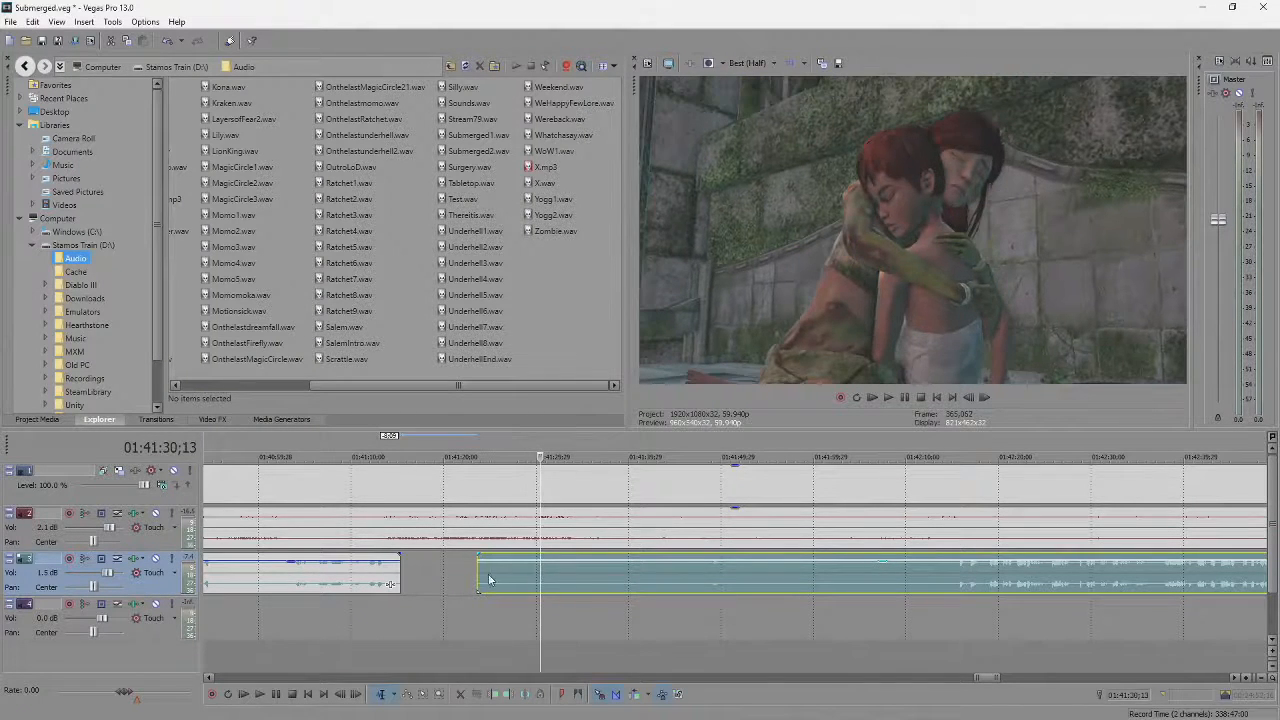
Trim the start of the commentary clip further to about 01:41:48, then preview onward and split it at 01:41:50;27.
drag(479, 580, 711, 587)
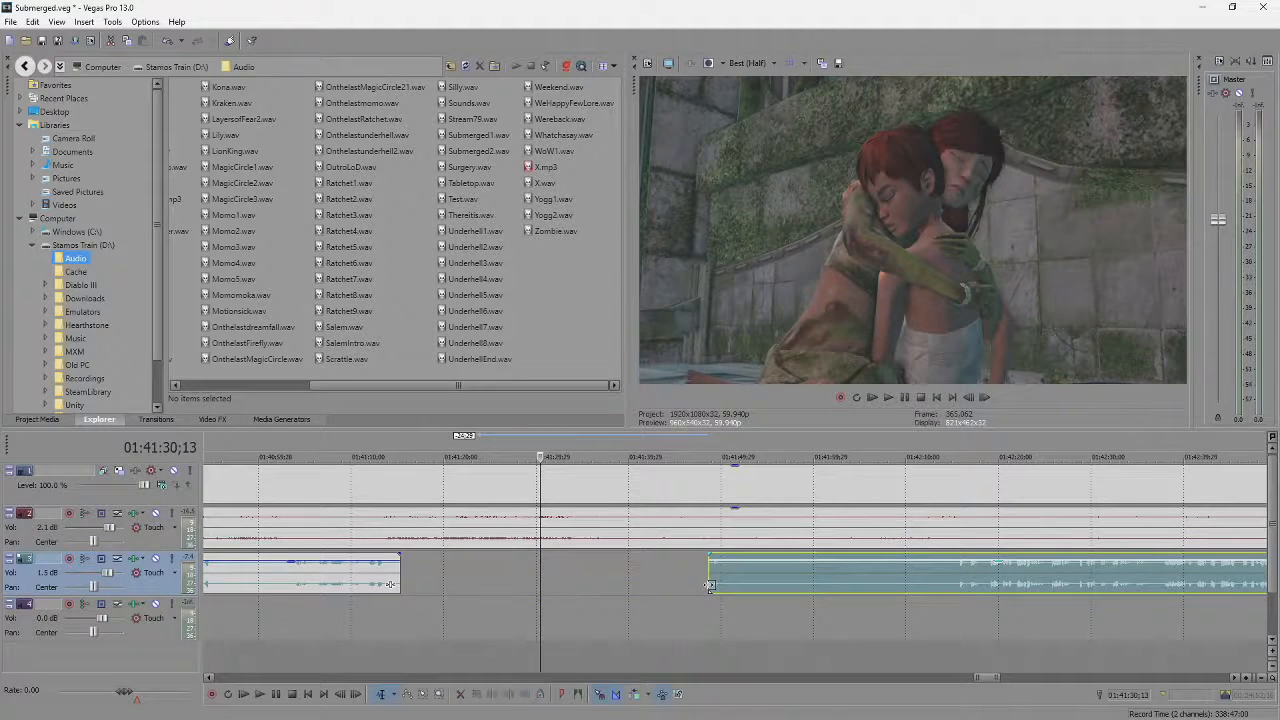
click(709, 587)
key(space)
scroll(709, 587, up, 4)
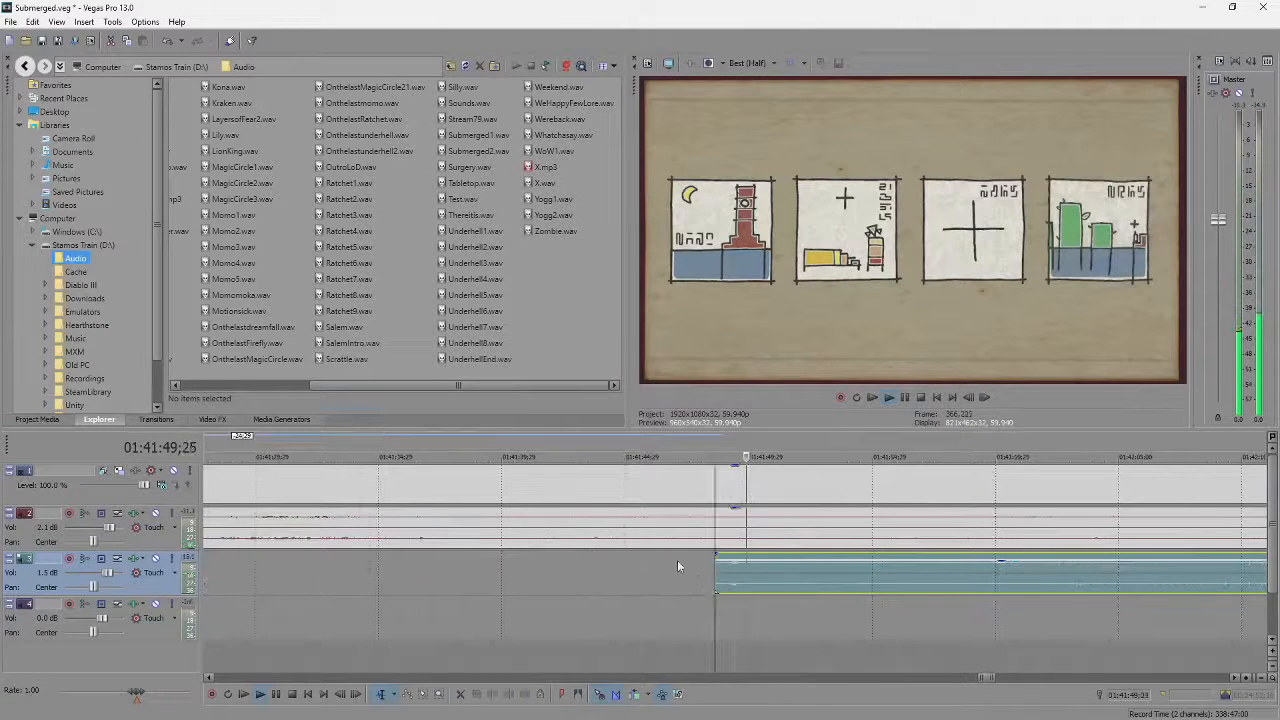
scroll(777, 580, down, 4)
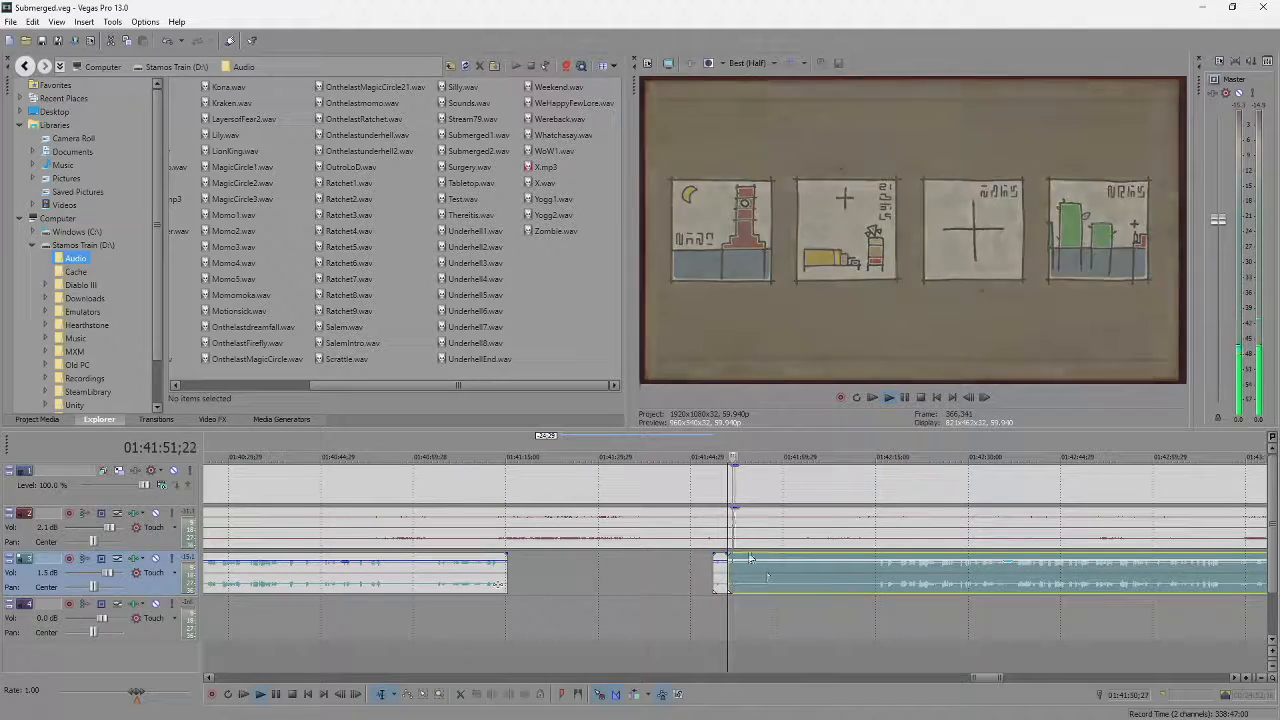
Trim the start of the commentary clip after the split to 01:42:14;29 and play the footage from there.
drag(721, 583, 877, 590)
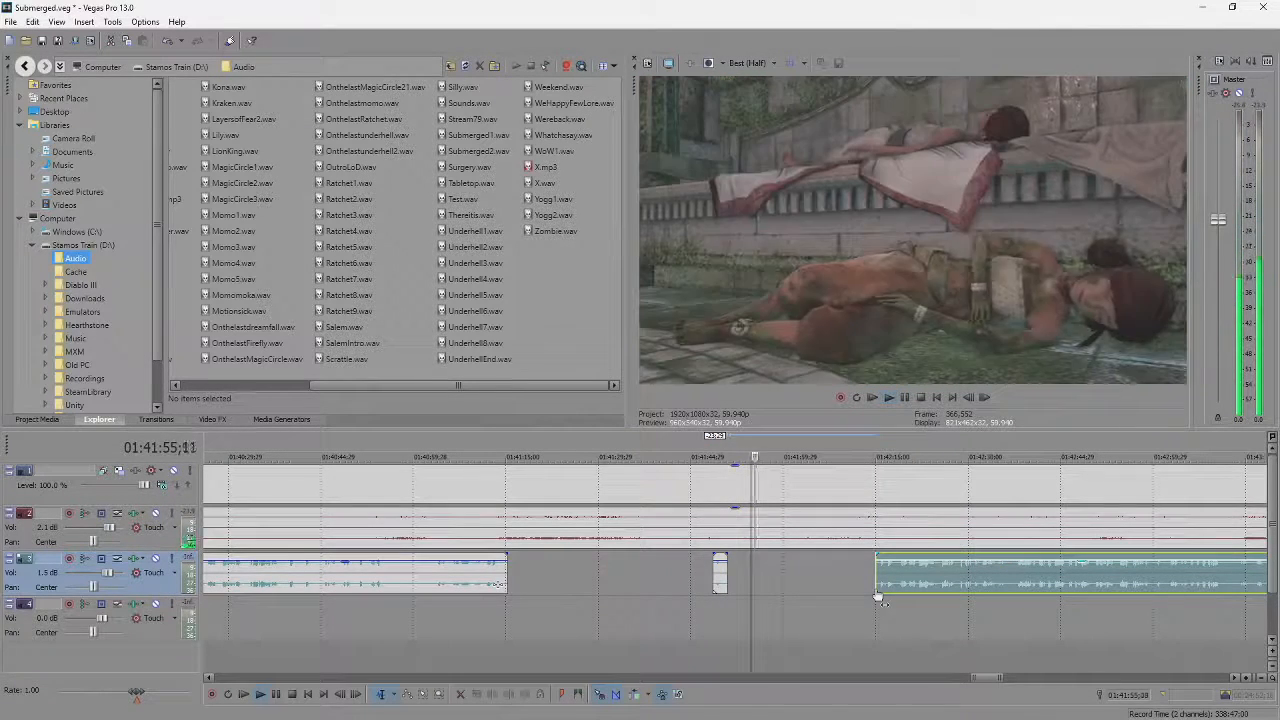
key(Return)
click(875, 575)
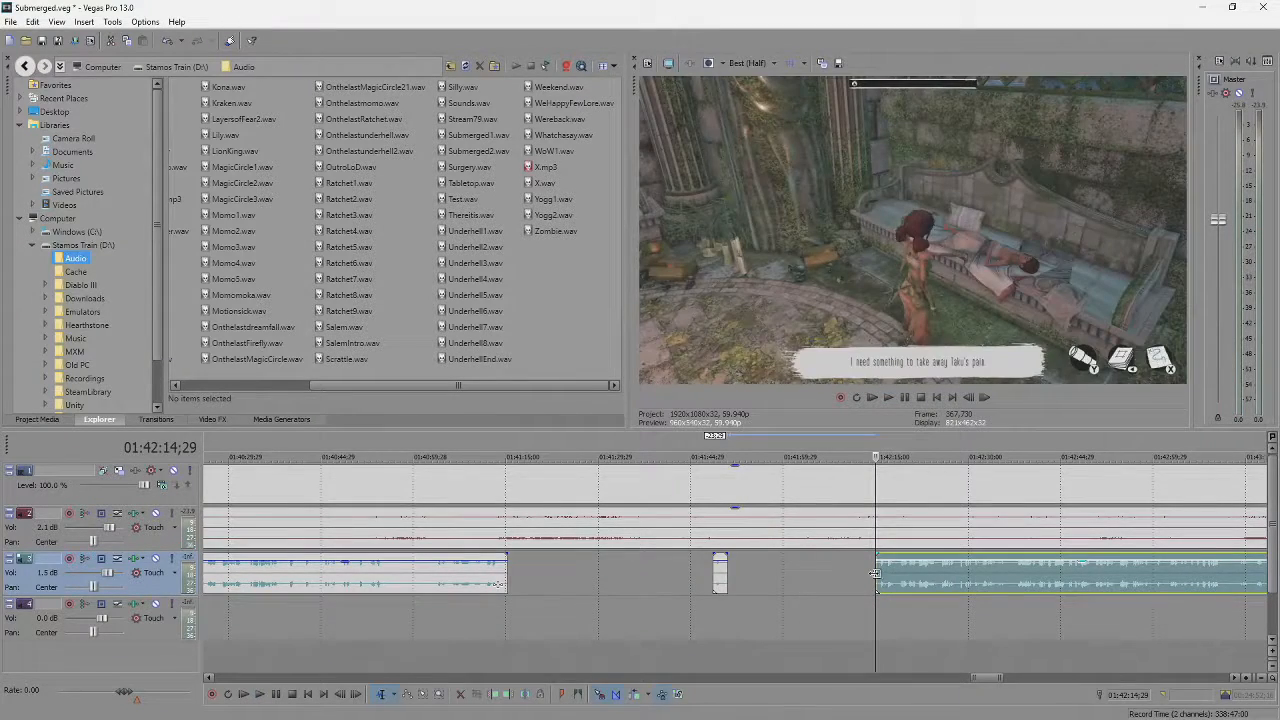
key(space)
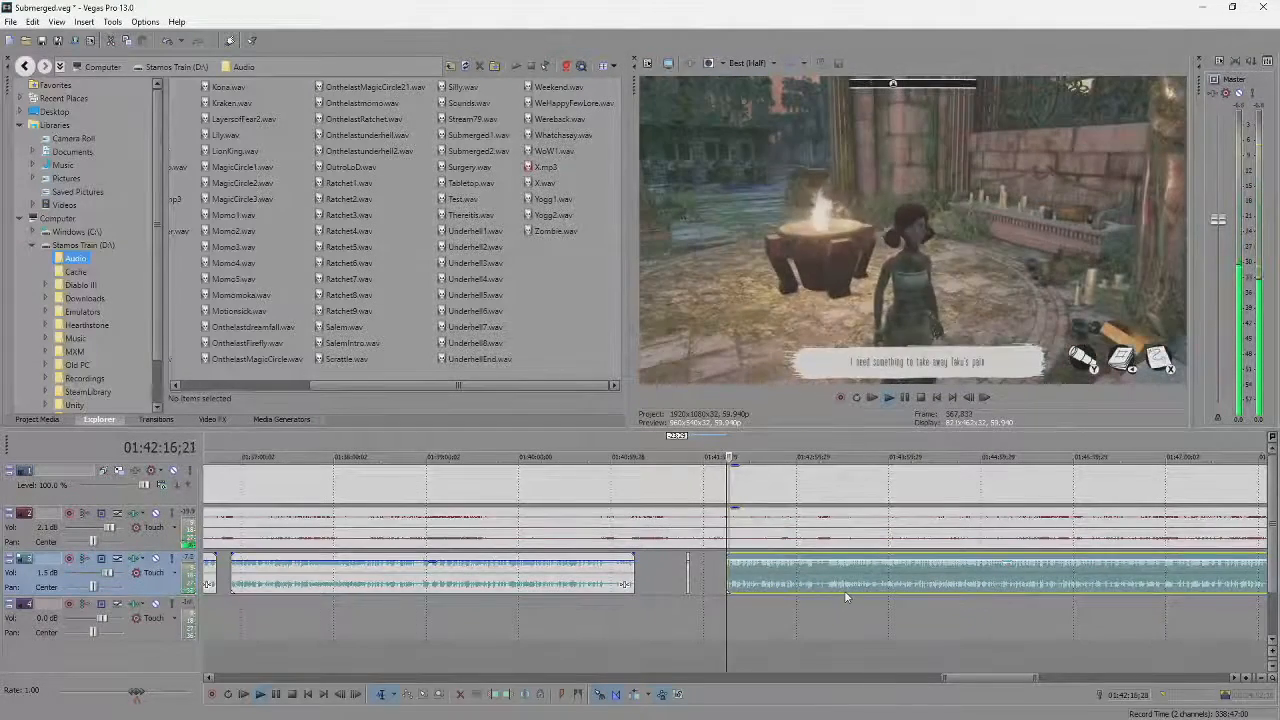
Jump ahead to 01:49:24;09 and preview the night-time boat footage with its commentary.
scroll(846, 597, down, 3)
key(Return)
click(975, 573)
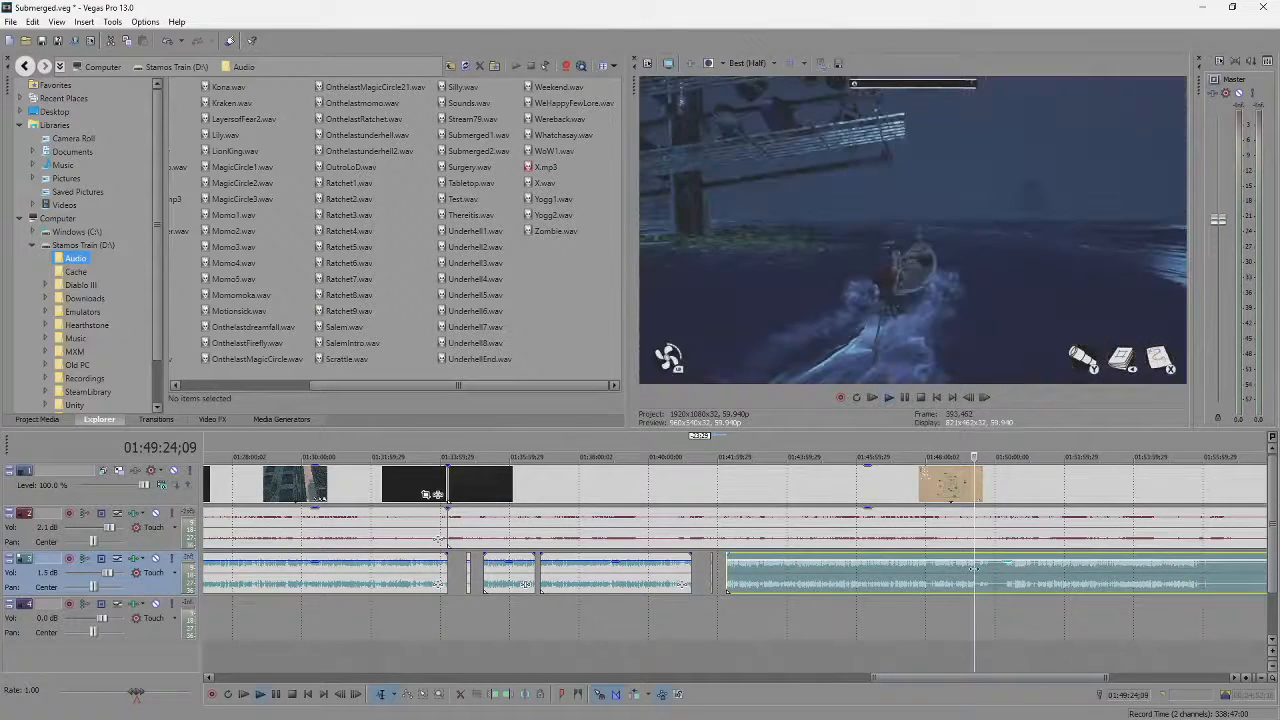
key(space)
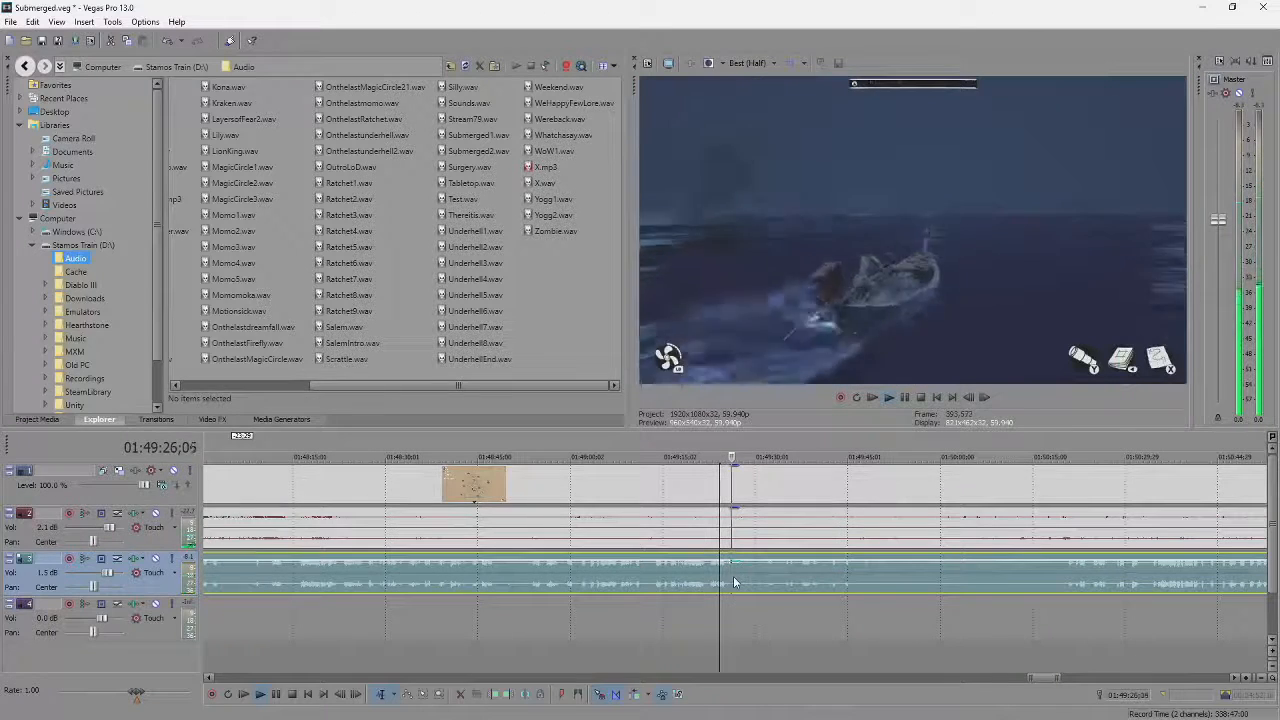
key(space)
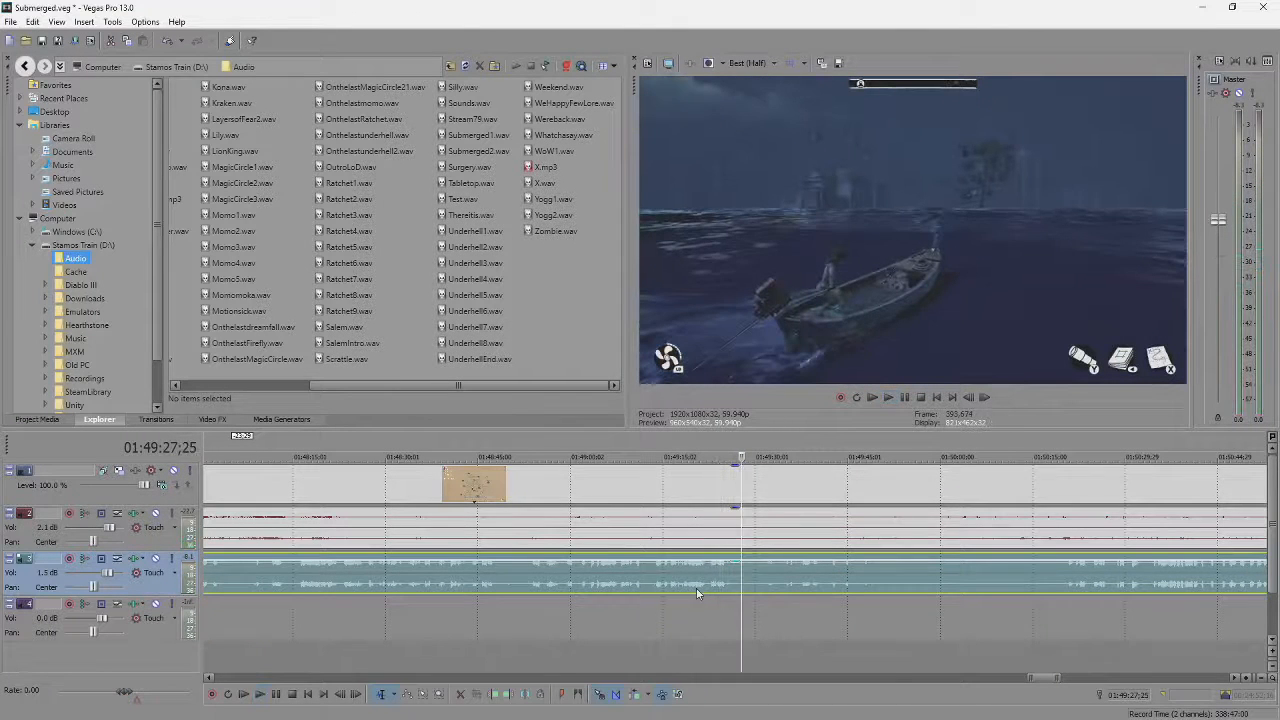
Move back to 01:49:15;09 and replay the footage through 01:49:25;06 to review it as a possible cut point.
click(665, 570)
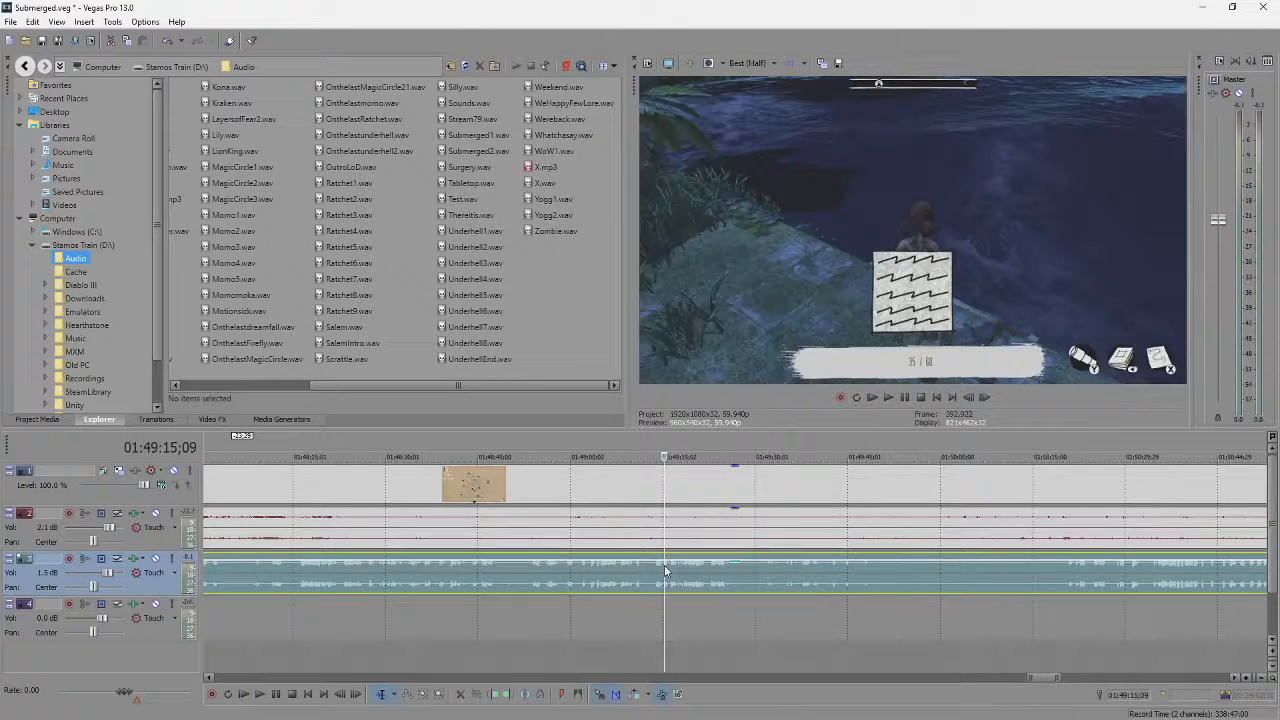
key(space)
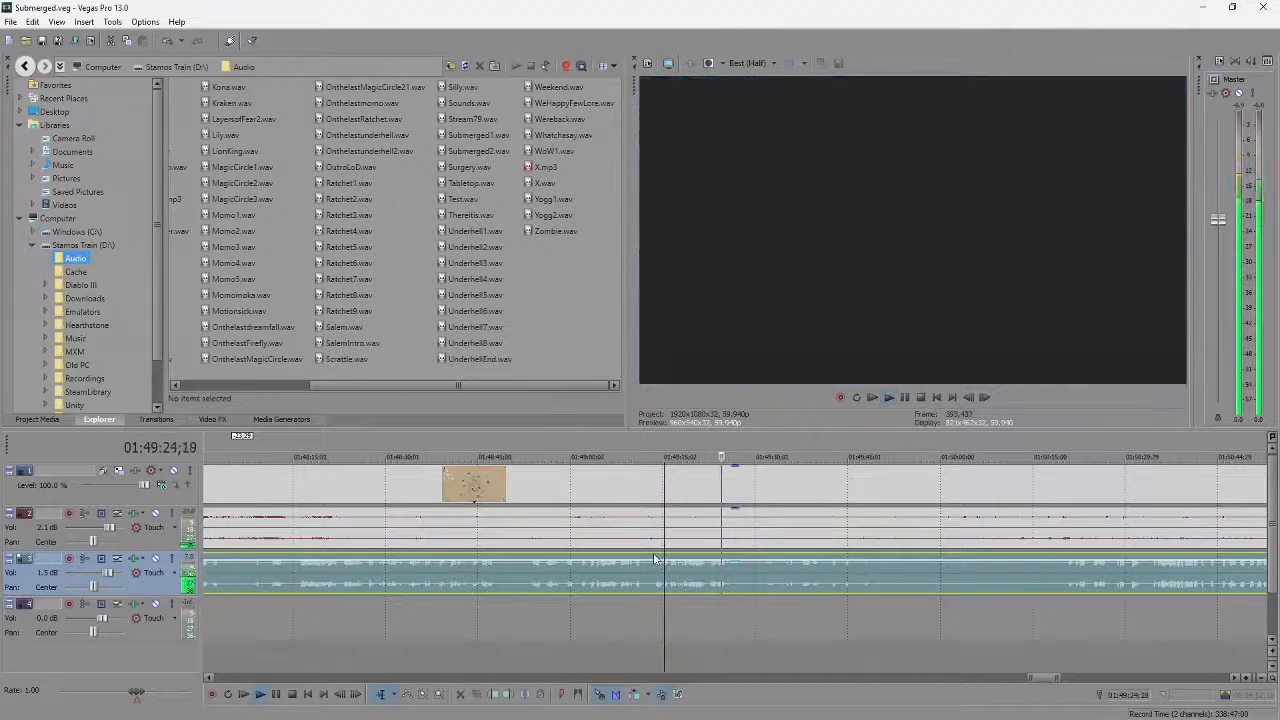
key(space)
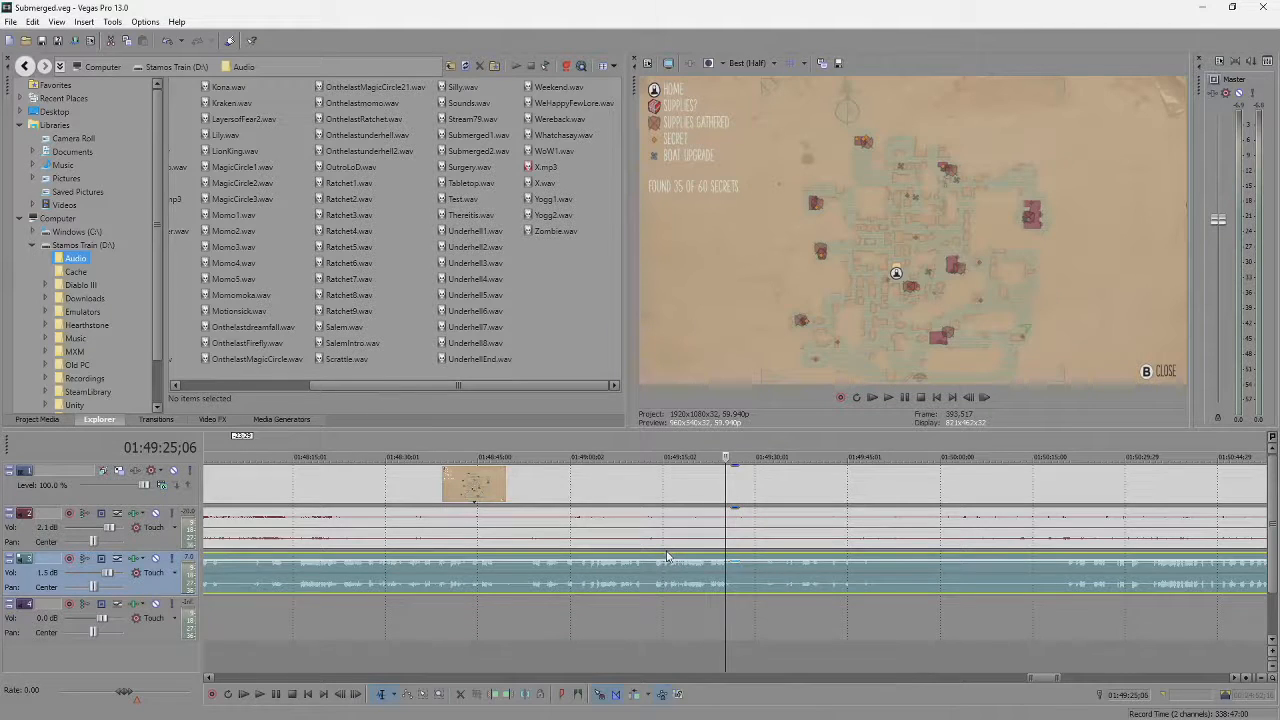
key(space)
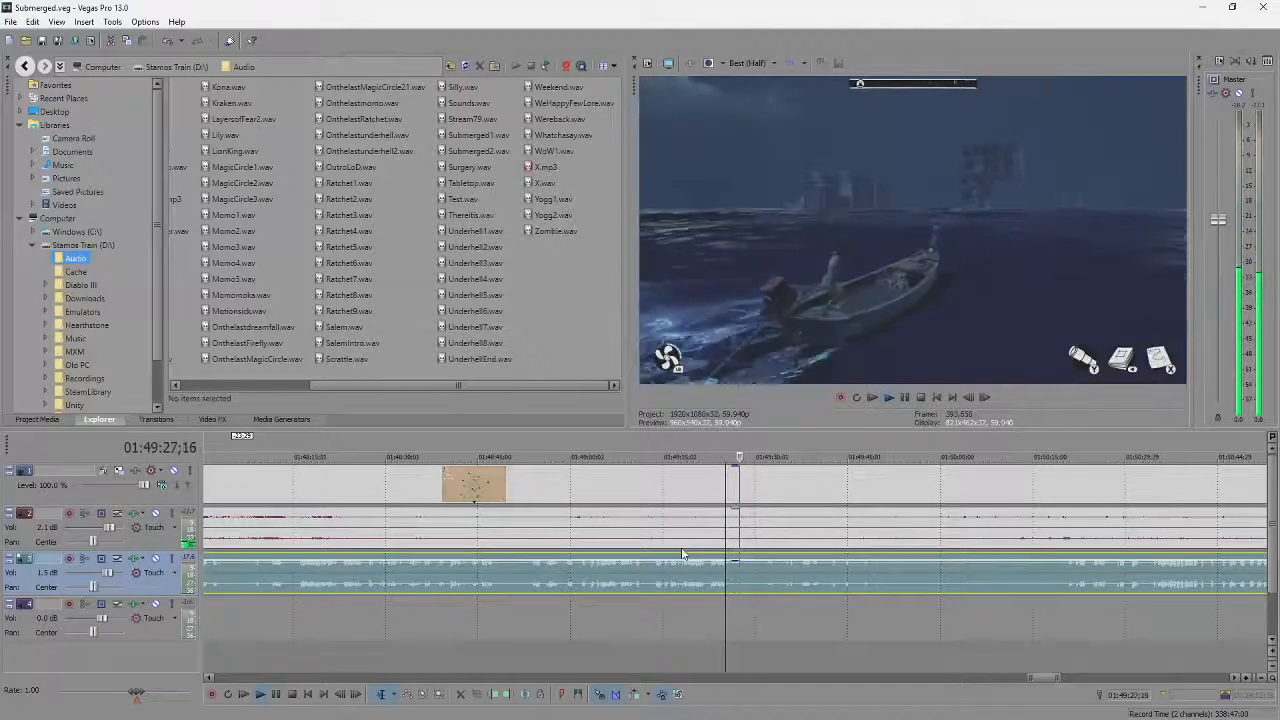
Split all tracks at 01:49:27;24 and trim the start of the following footage and its audio to about 01:50:19;13.
key(Return)
key(s)
scroll(683, 553, down, 1)
click(728, 489)
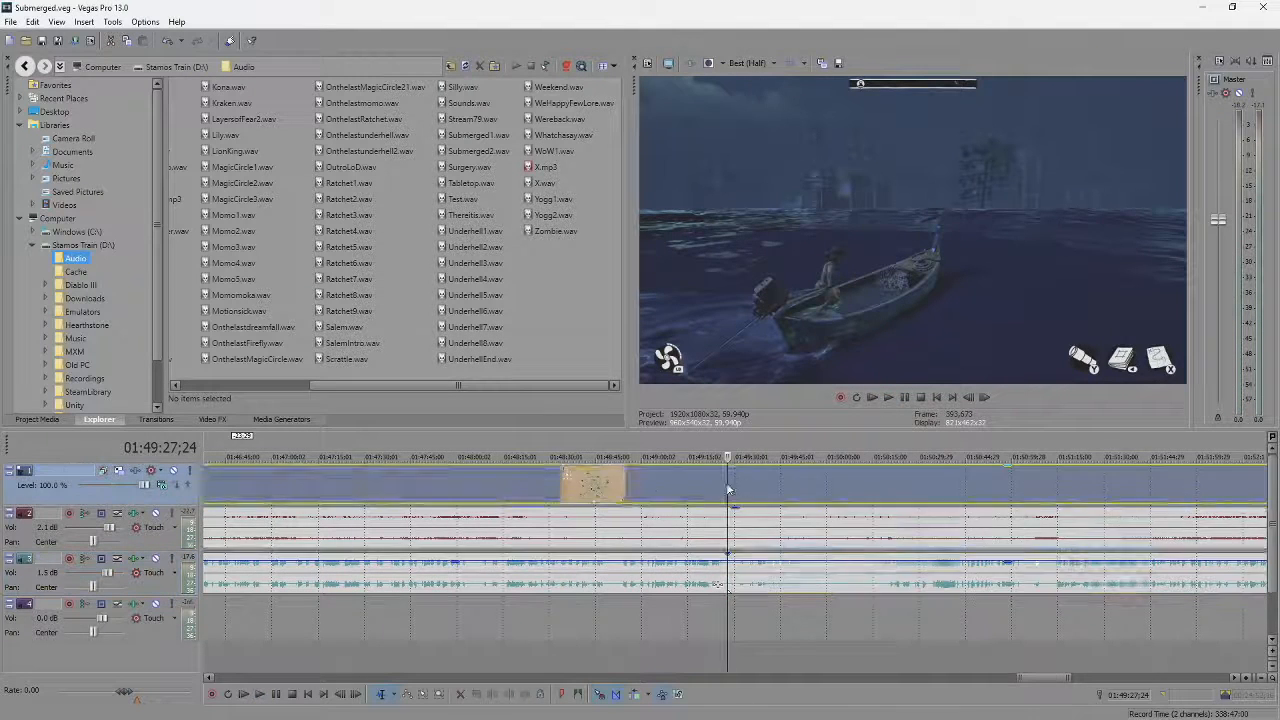
click(728, 489)
drag(728, 489, 884, 506)
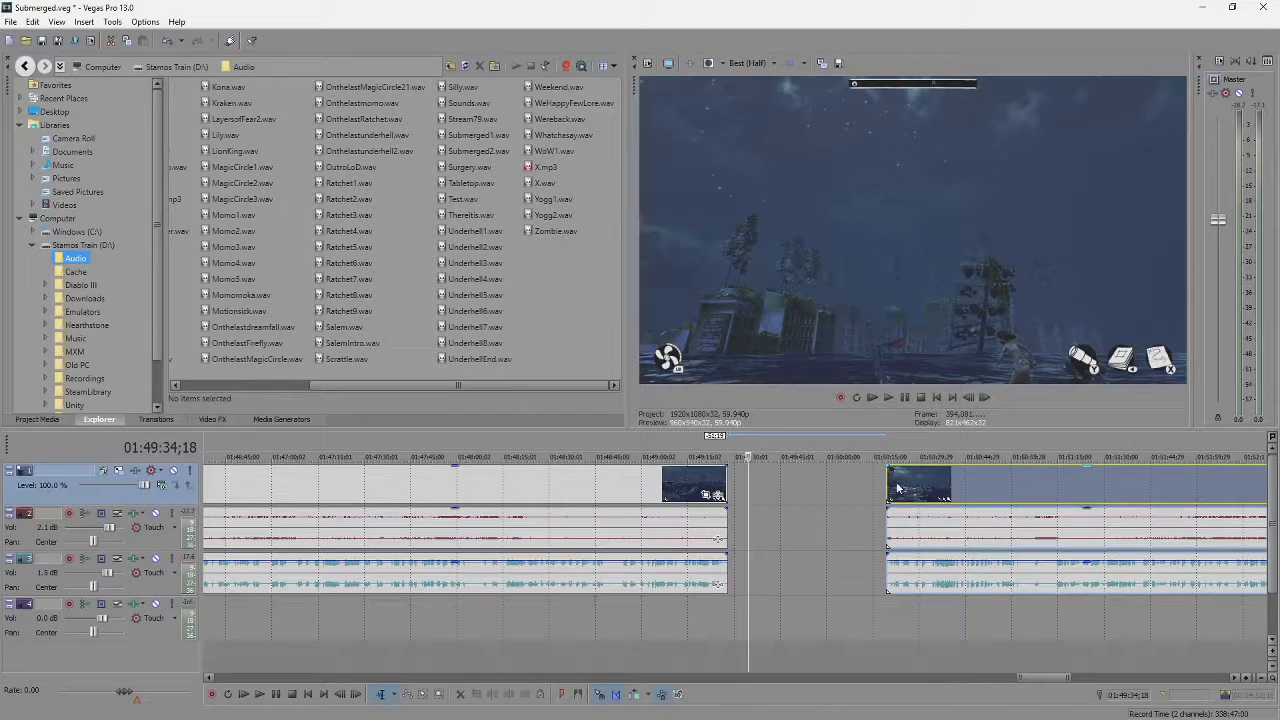
Preview the trimmed footage from its new start at 01:50:19;13 through 01:50:24;15.
click(885, 484)
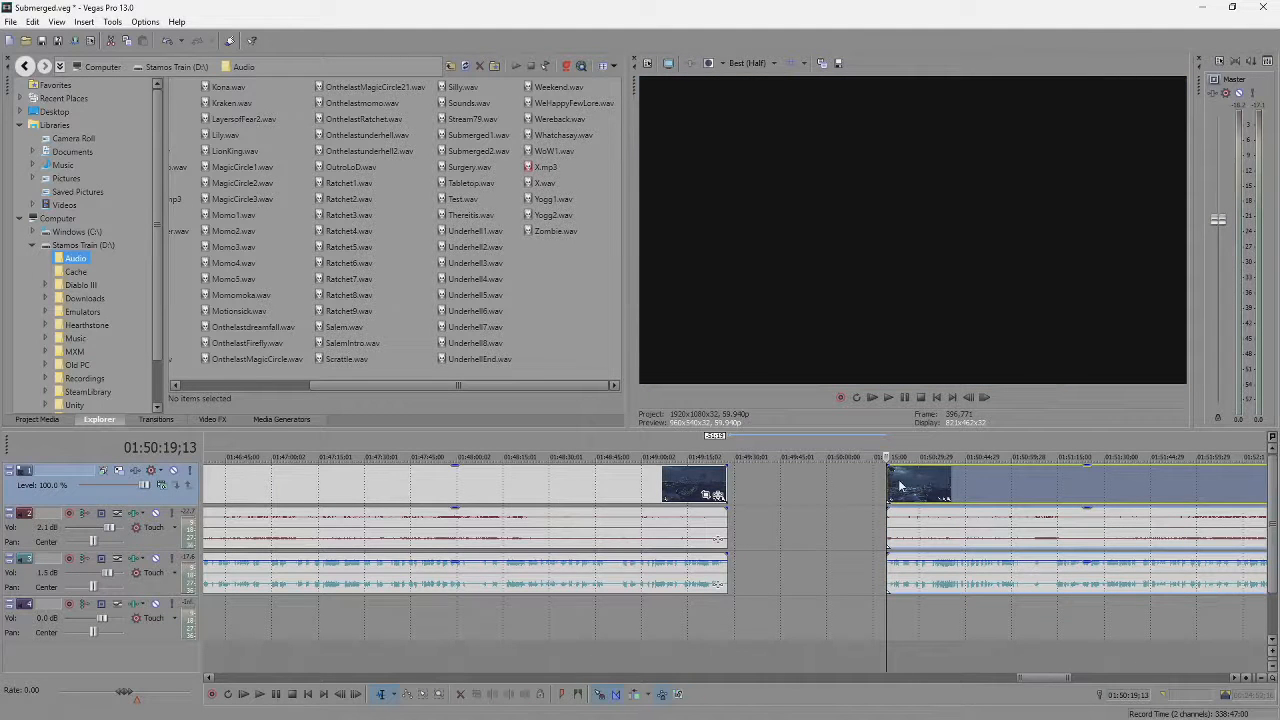
key(space)
scroll(738, 476, up, 2)
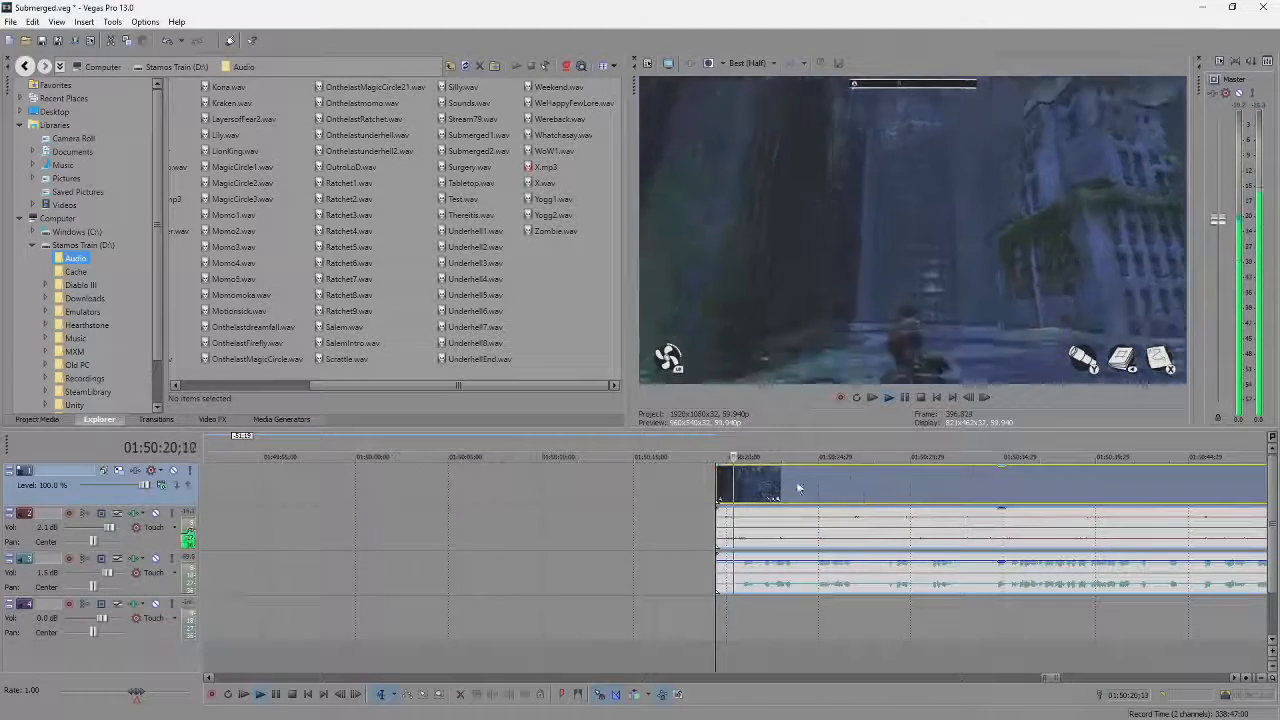
scroll(836, 497, down, 3)
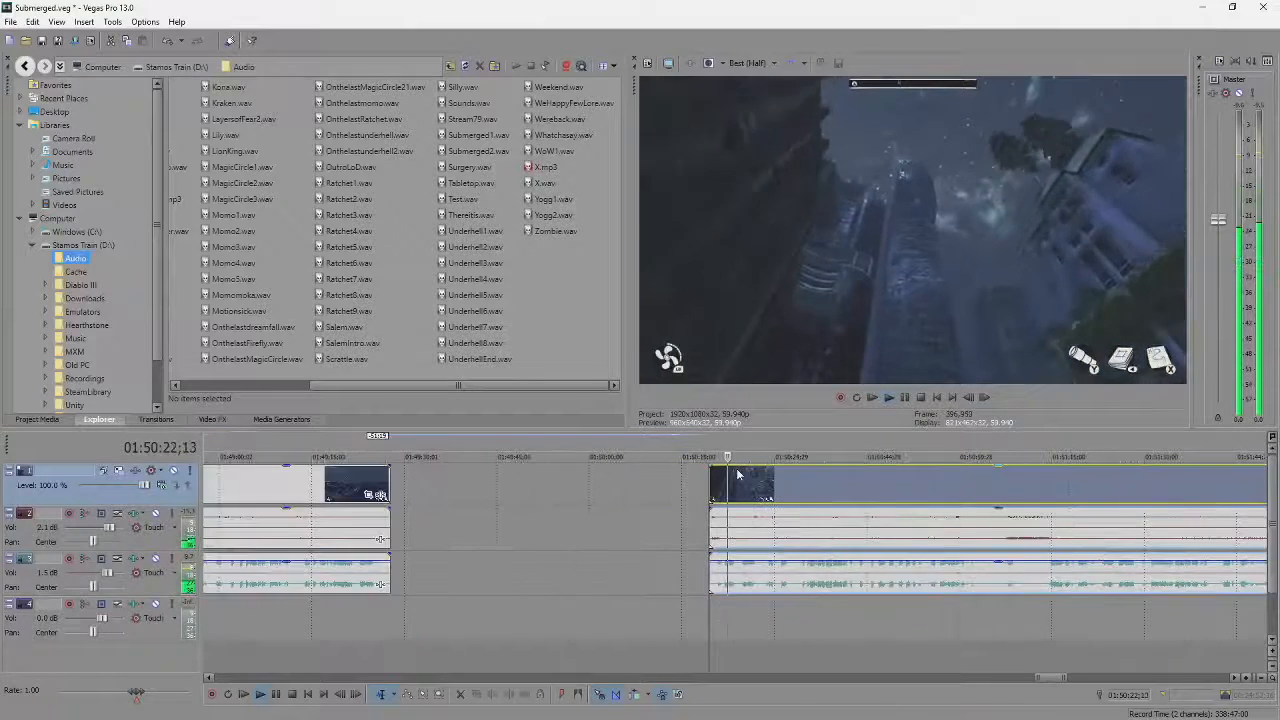
scroll(836, 497, down, 1)
key(space)
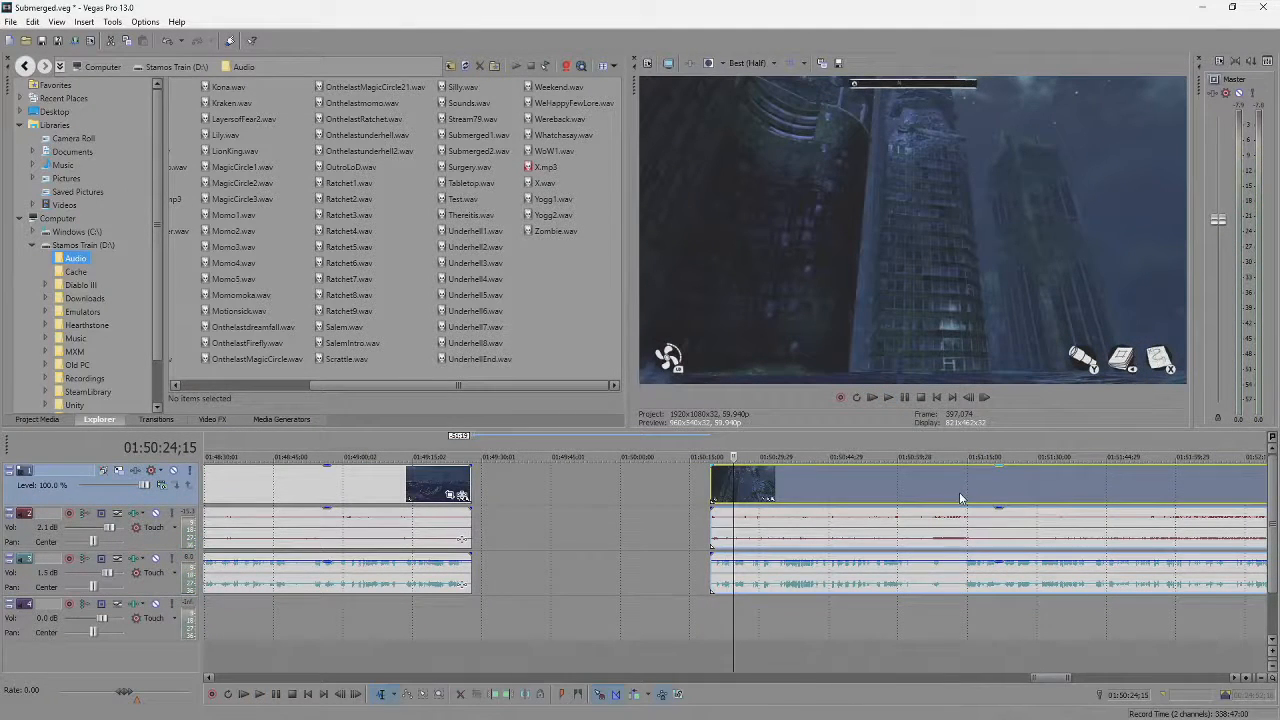
Check the boat footage at points between 01:50:39;08 and 01:51:14;06, then play briefly from 01:50:55;17.
click(803, 505)
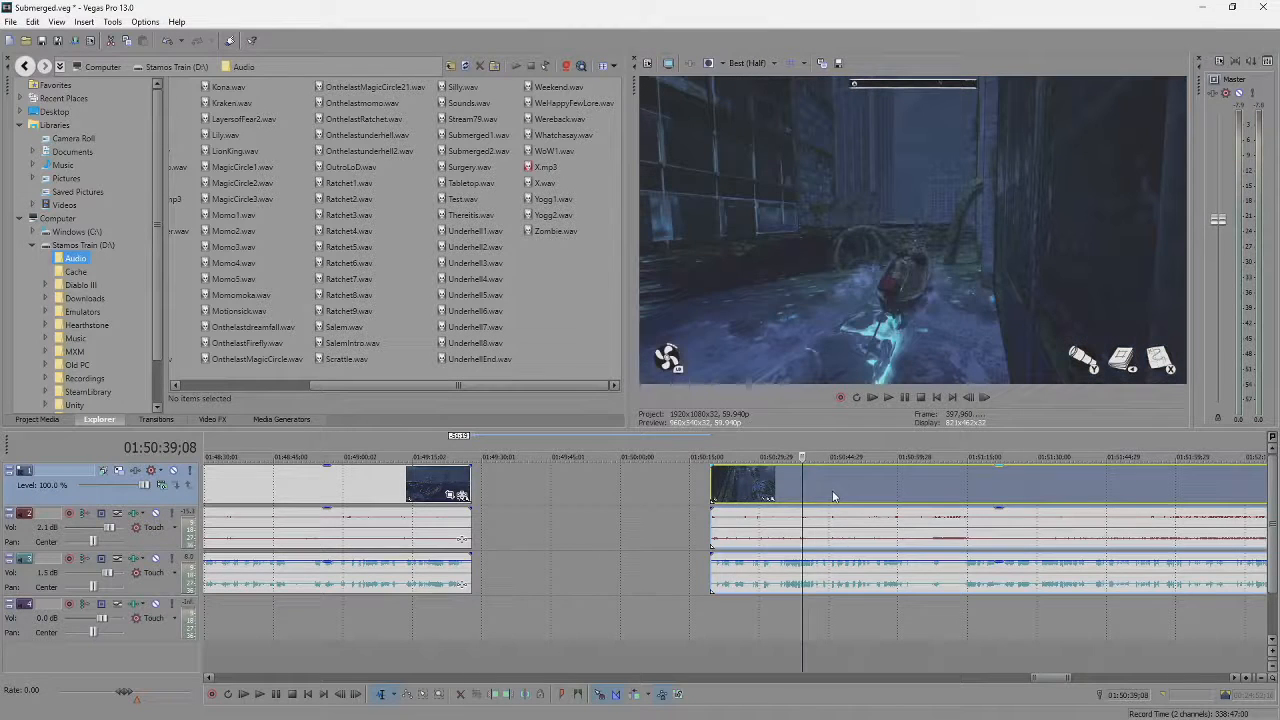
click(839, 497)
click(886, 497)
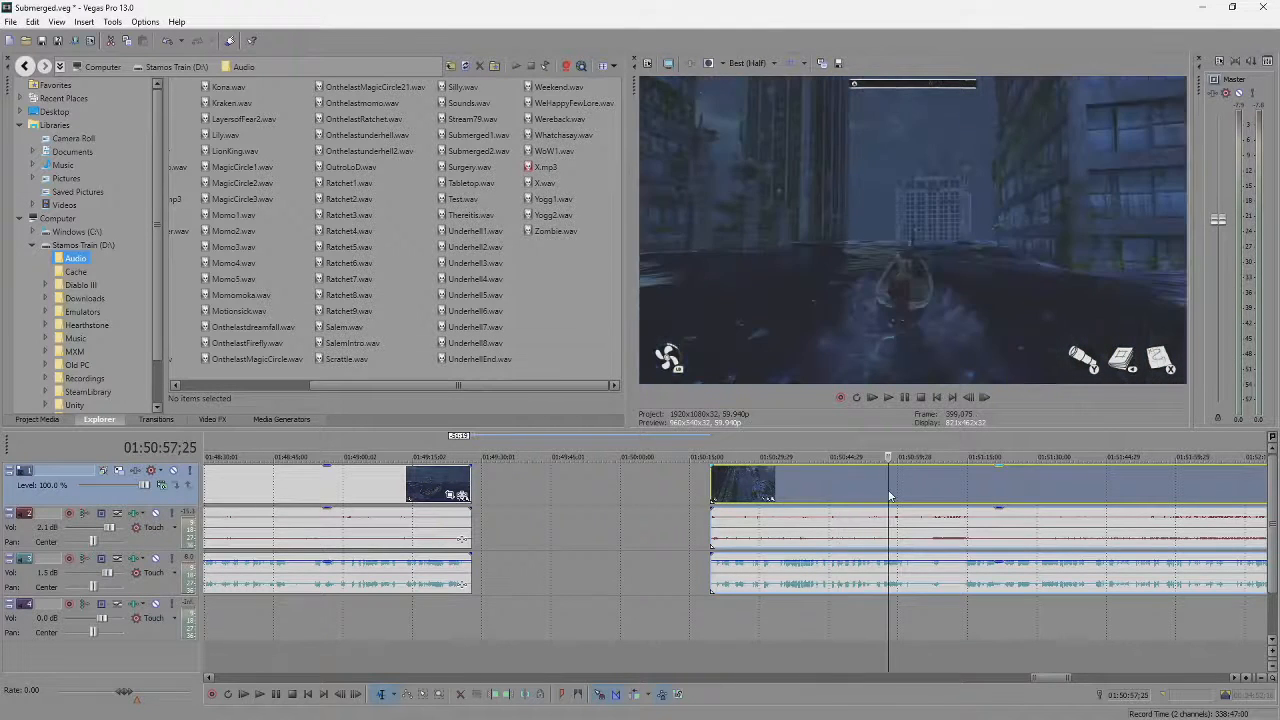
click(965, 497)
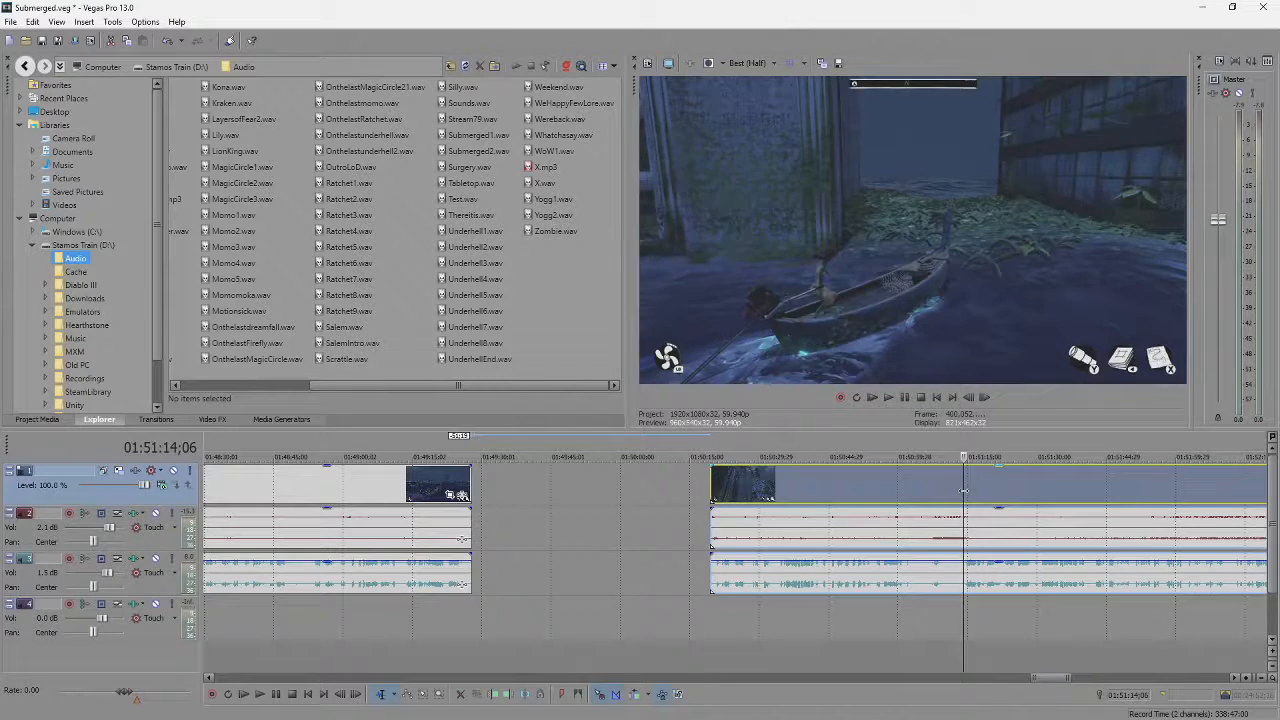
scroll(963, 492, up, 2)
click(622, 497)
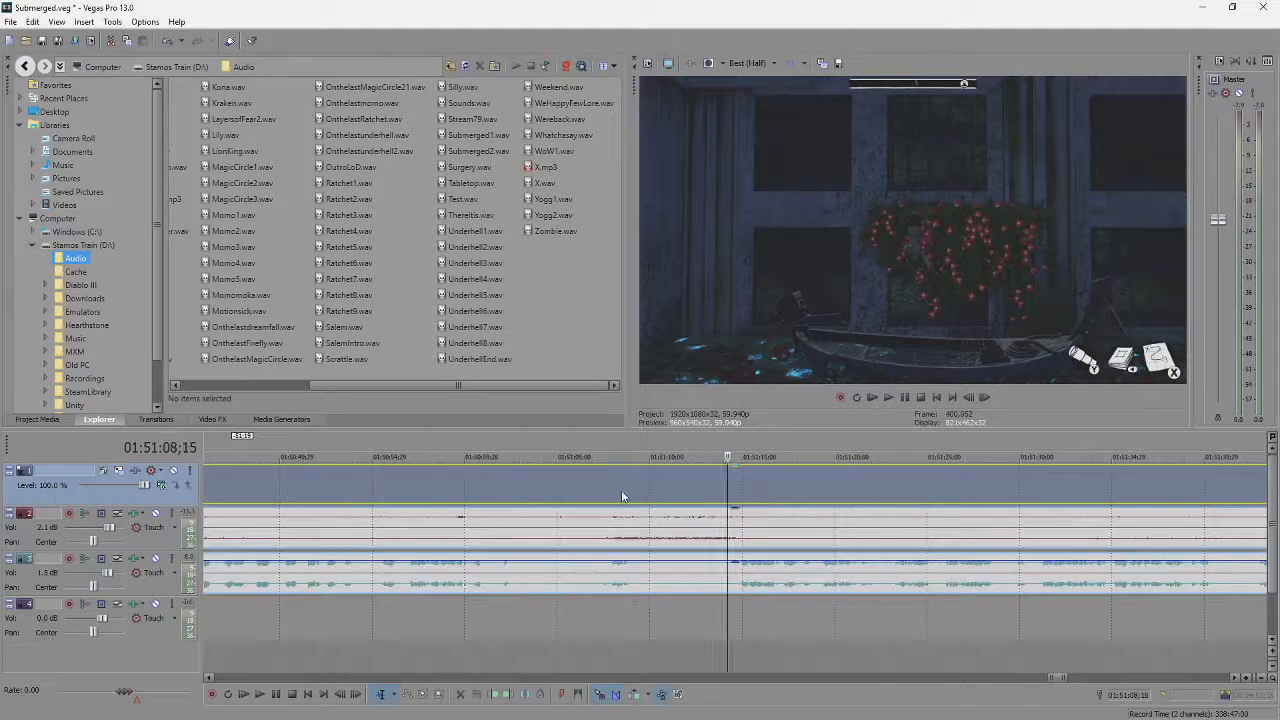
click(649, 486)
click(521, 505)
click(383, 516)
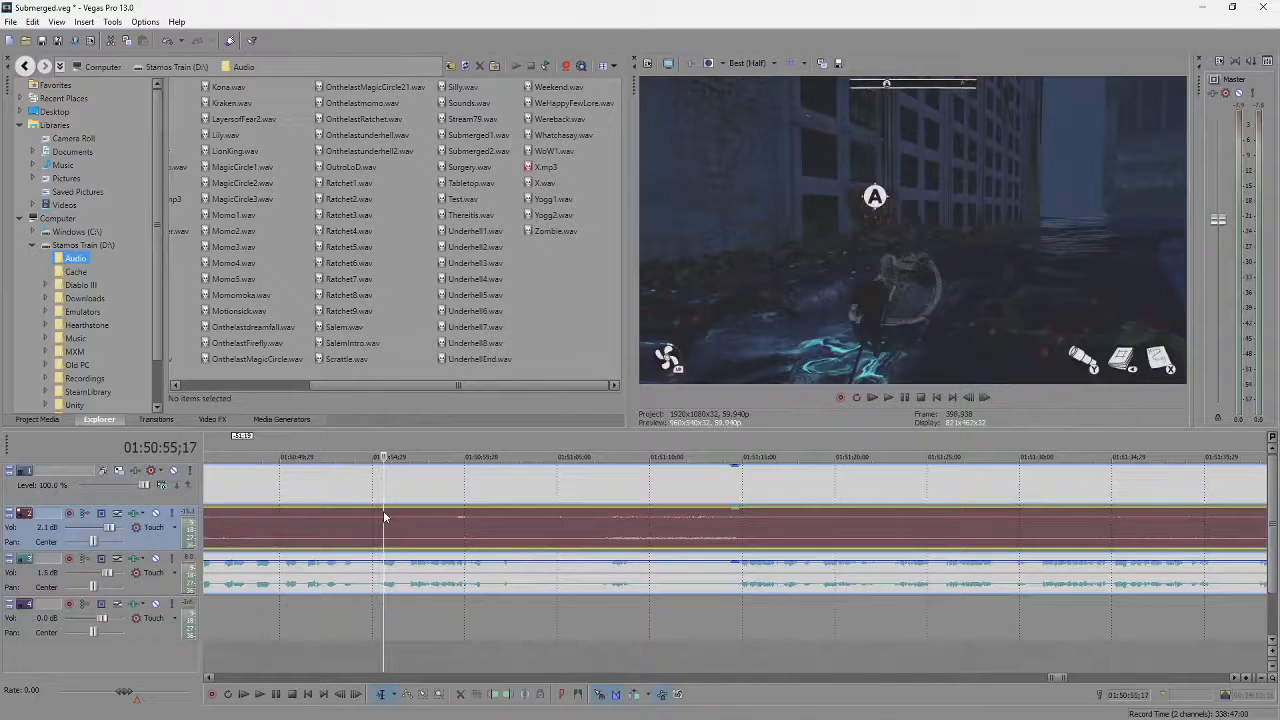
scroll(500, 528, down, 2)
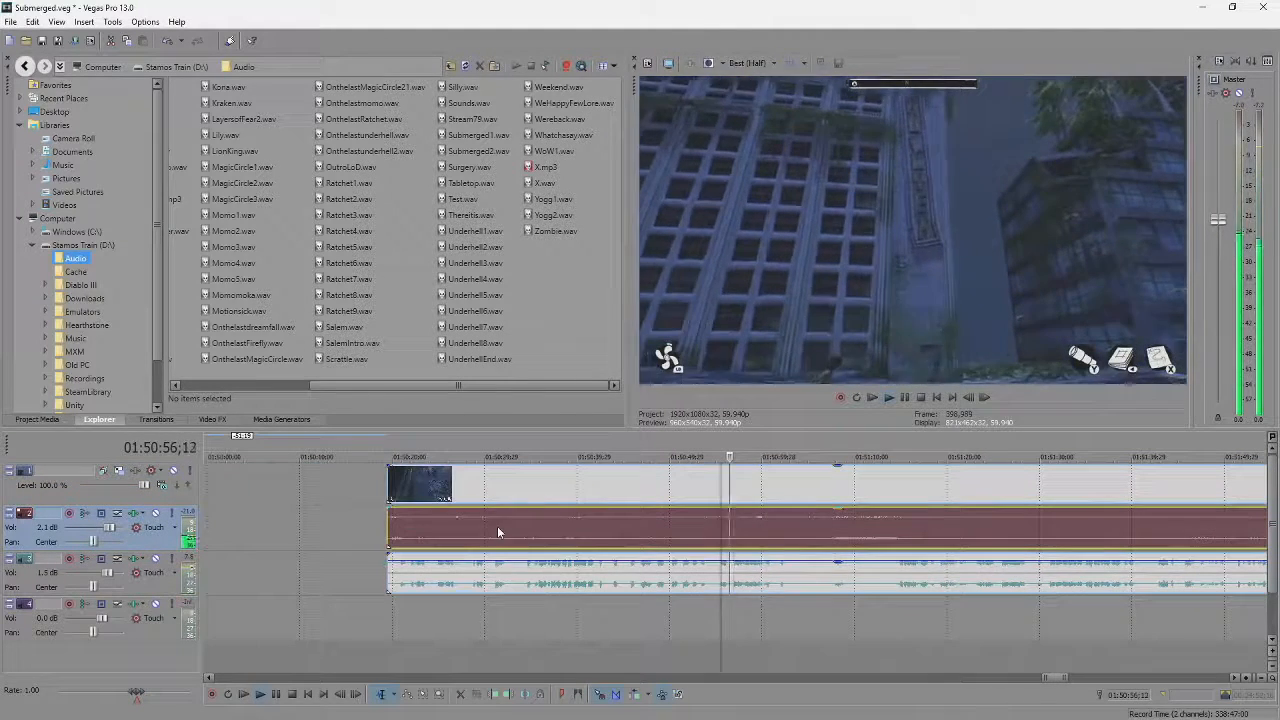
scroll(617, 483, down, 3)
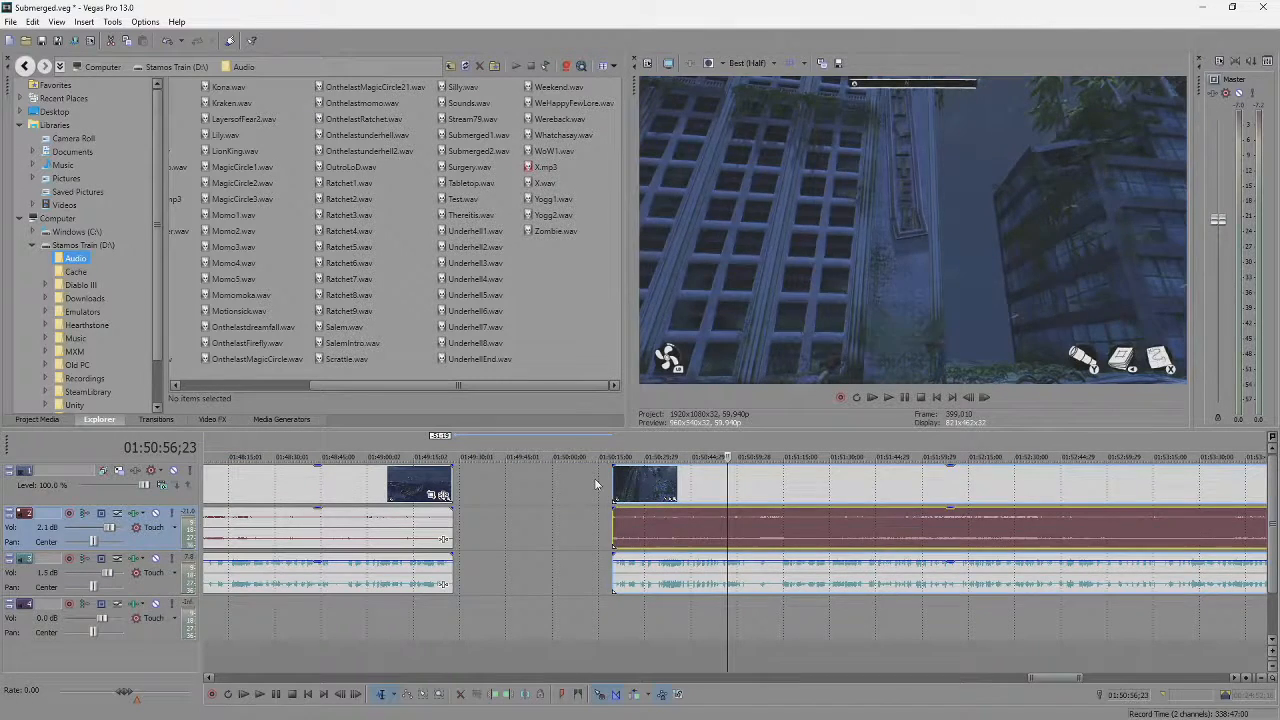
Move the trimmed footage and audio back to close the gap, overlapping the preceding clips by 1;28 for a crossfade.
click(596, 484)
drag(637, 483, 479, 483)
click(457, 485)
scroll(474, 497, up, 3)
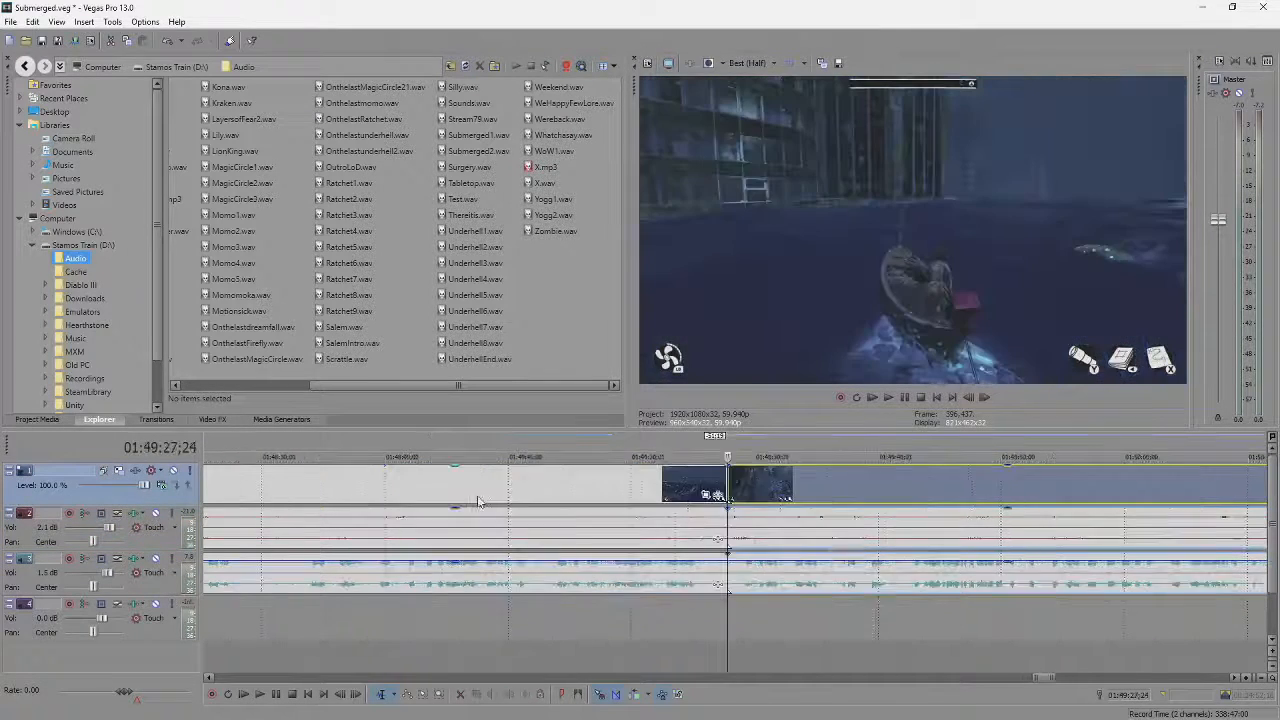
scroll(478, 502, up, 1)
mouse_move(738, 488)
mouse_down()
mouse_move(709, 488)
mouse_move(763, 493)
mouse_up()
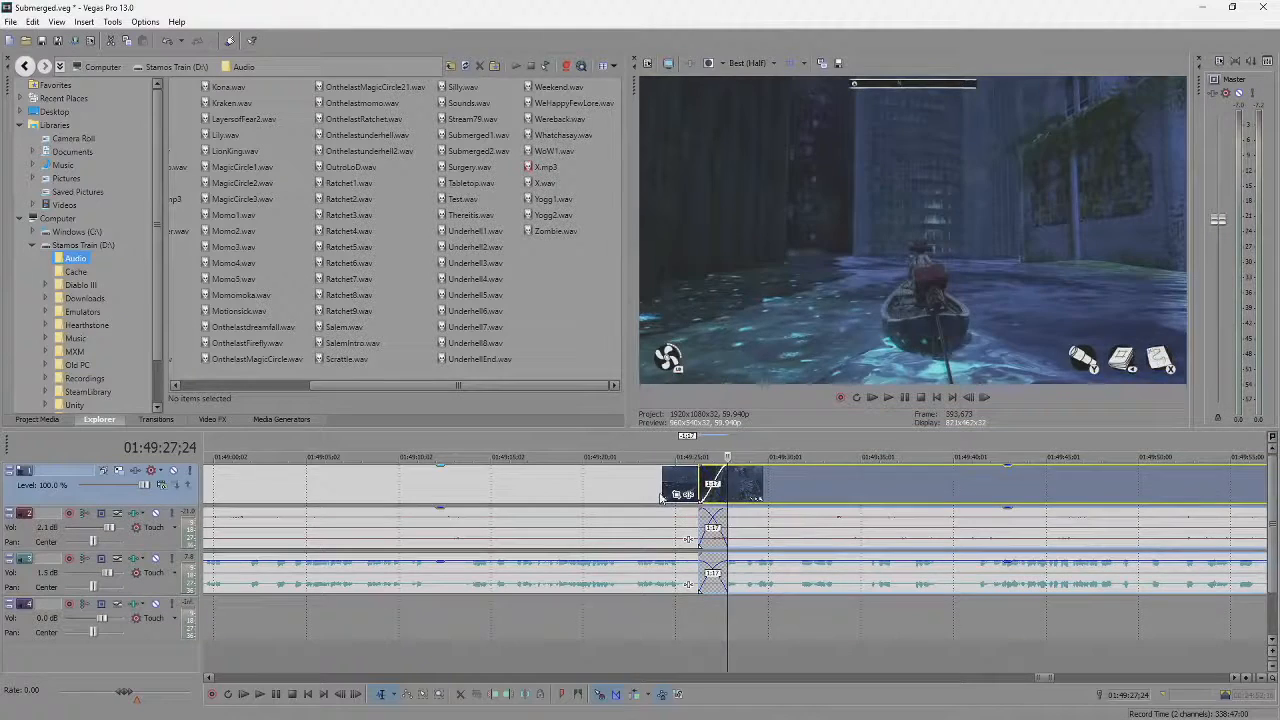
Mark a playback region across the crossfade starting at 01:49:22;28 and preview the transition through 01:49:35;21.
click(661, 497)
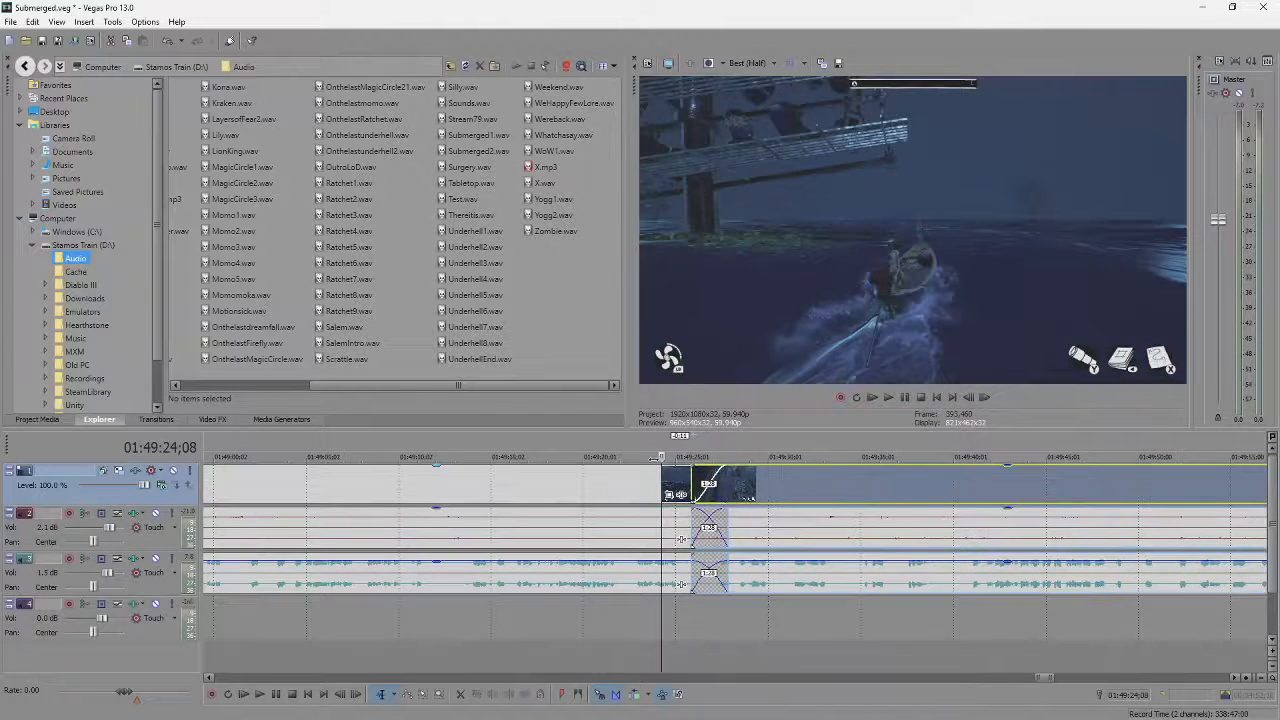
drag(637, 448, 789, 477)
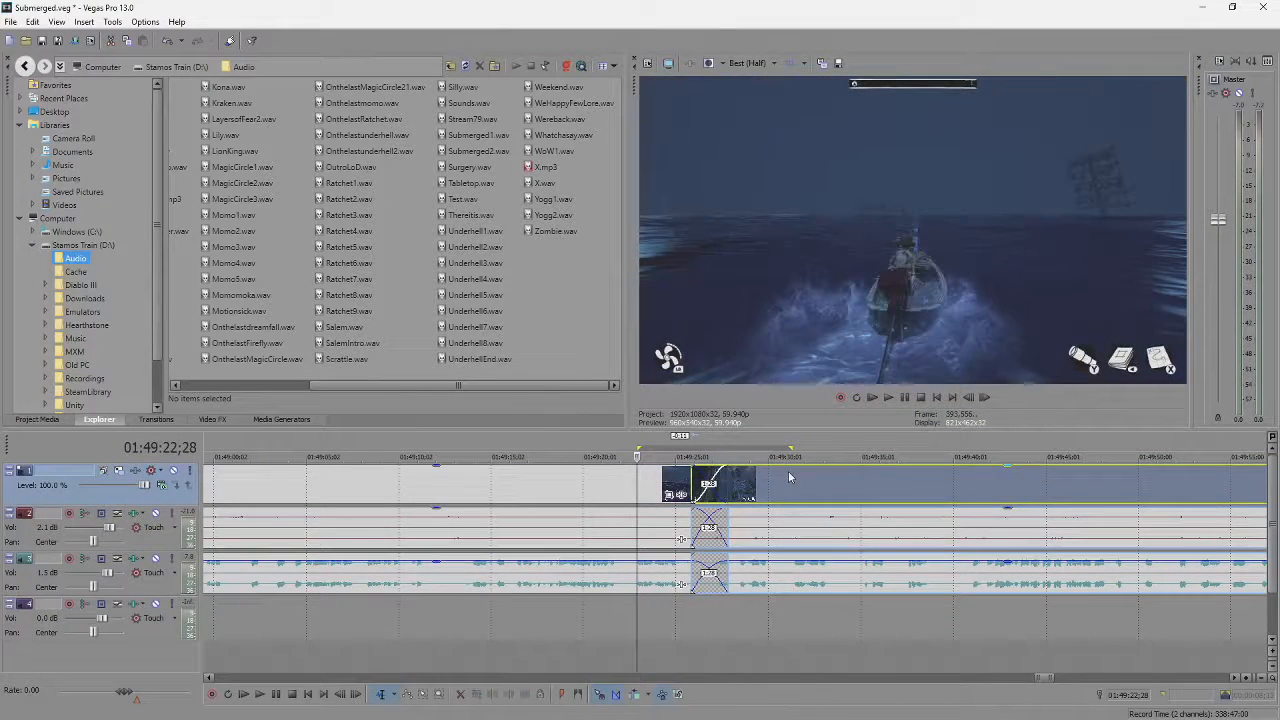
key(ctrl+alt+Right)
key(space)
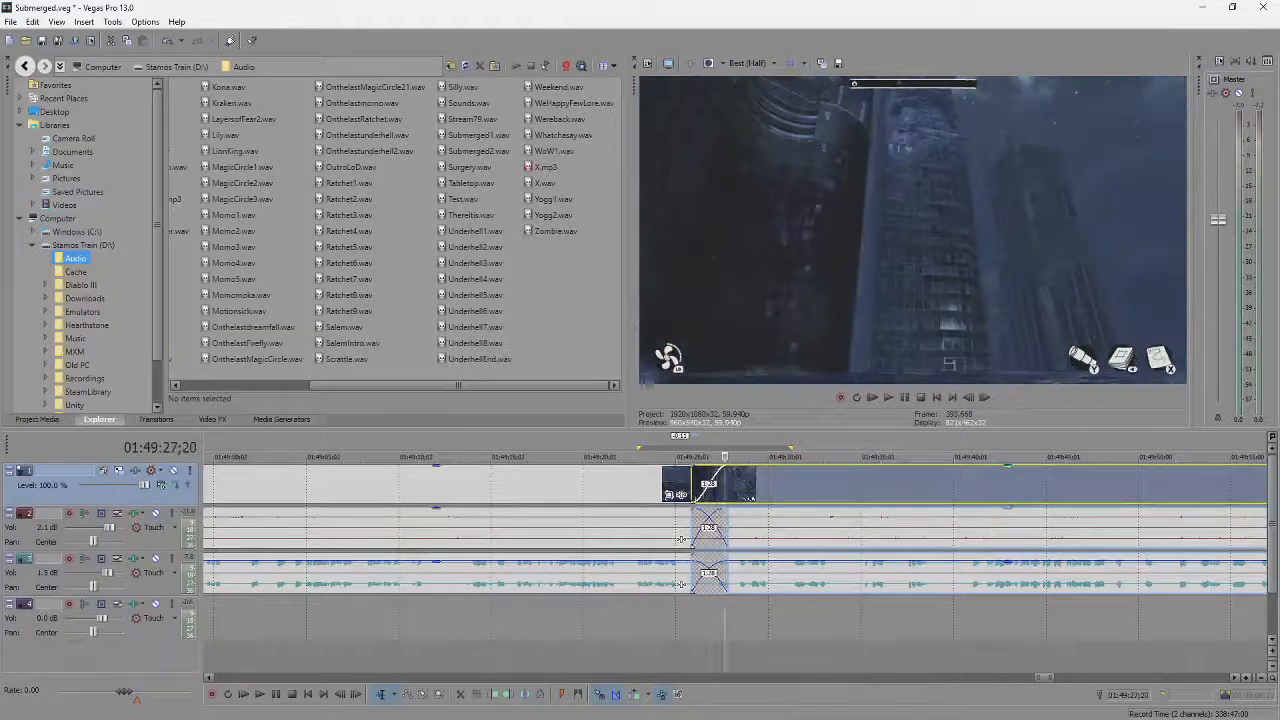
key(space)
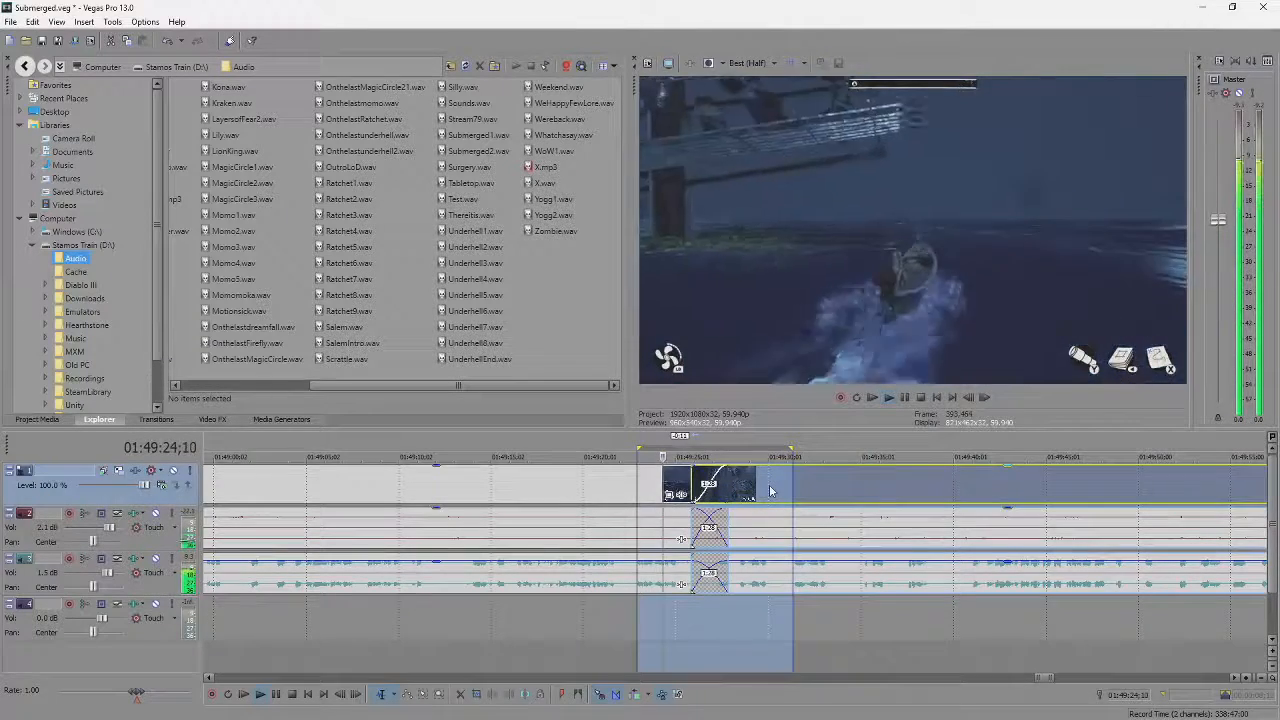
click(770, 490)
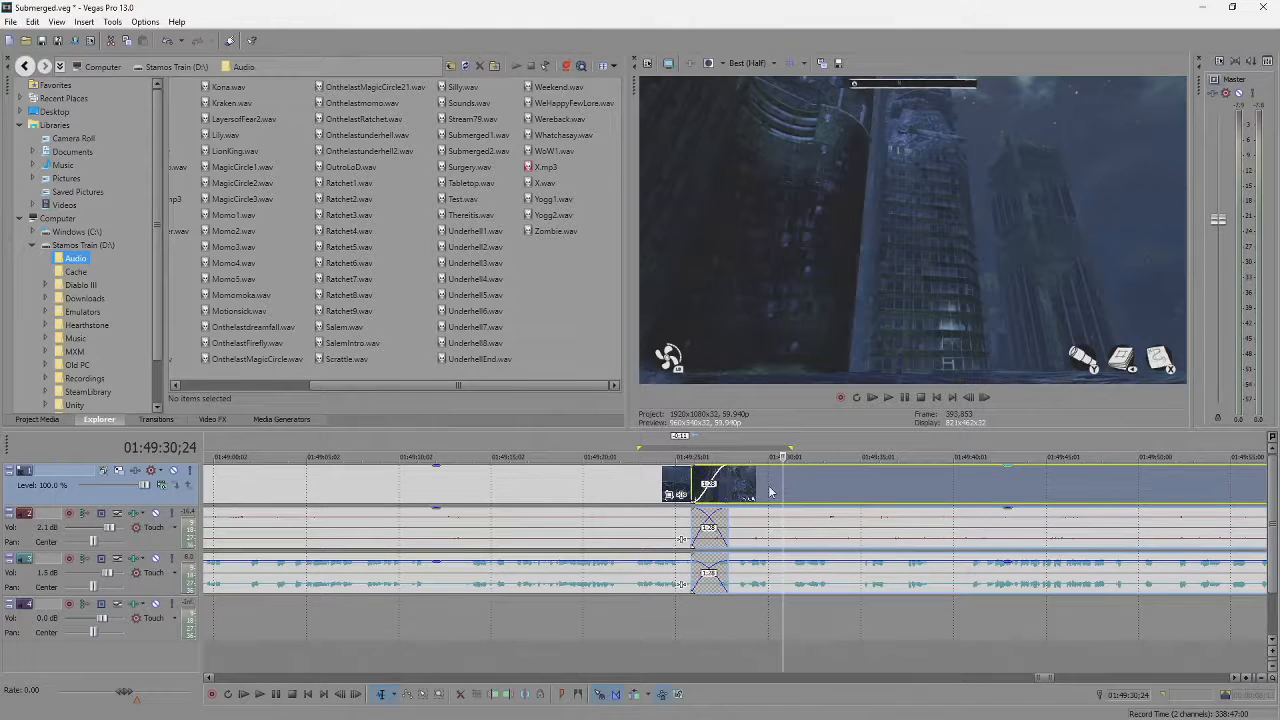
key(space)
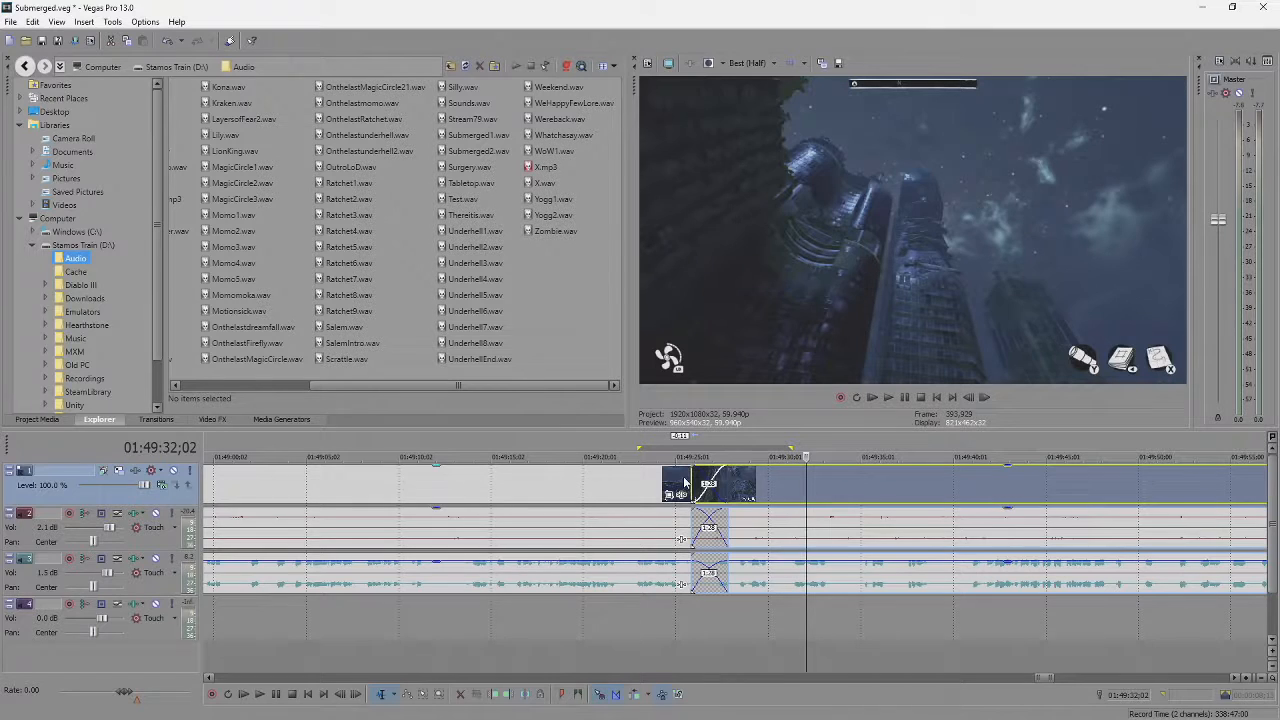
key(space)
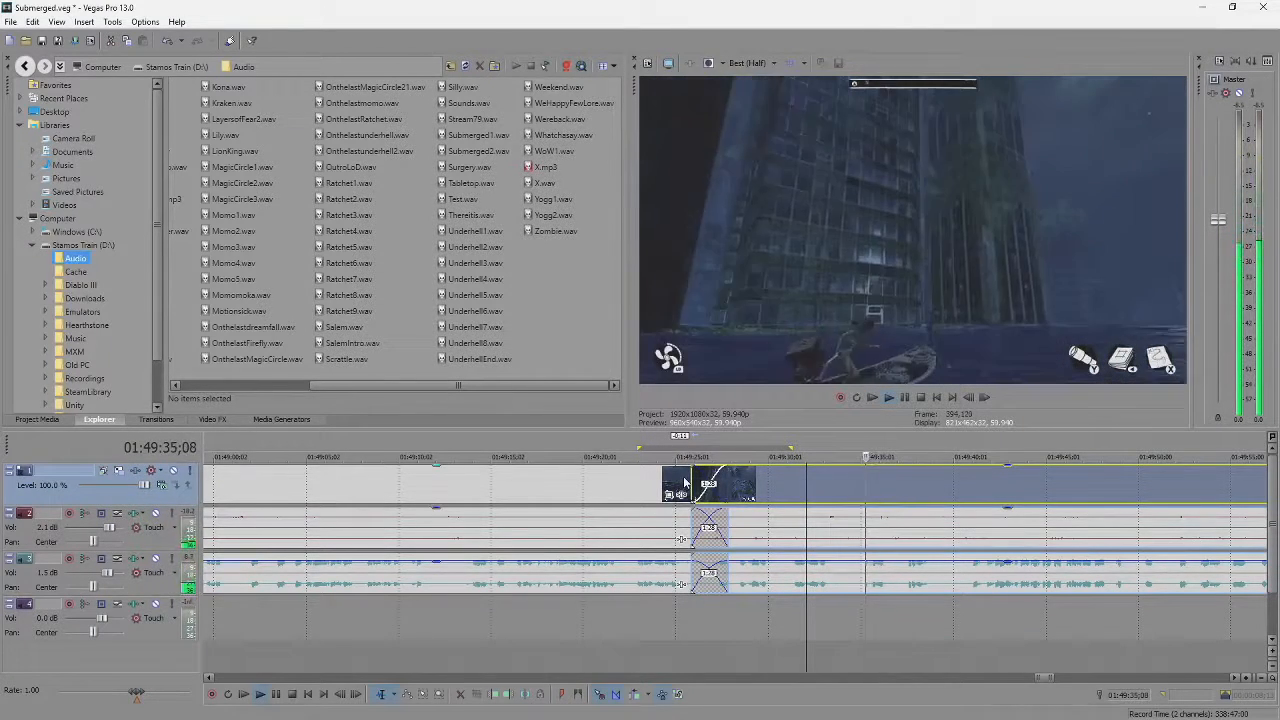
key(Return)
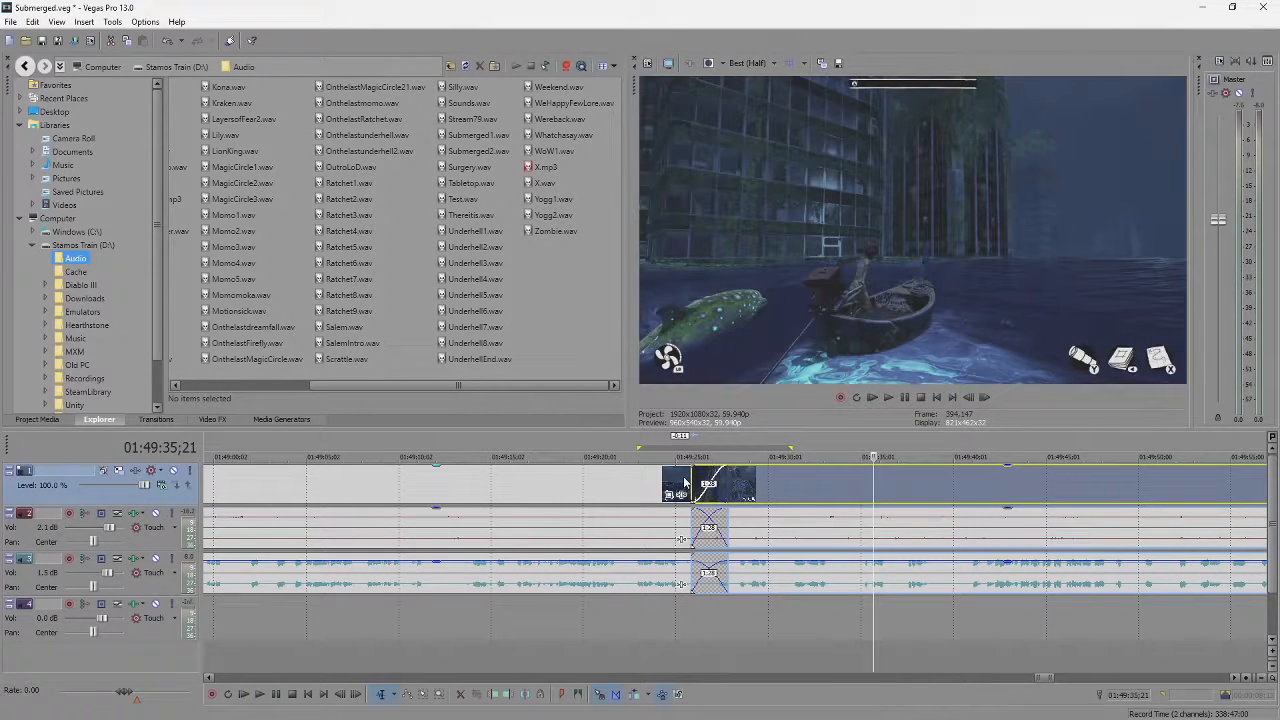
Preview the end of the commentary section from about 01:54:55 and split all tracks at 01:55:12;15.
scroll(826, 569, down, 3)
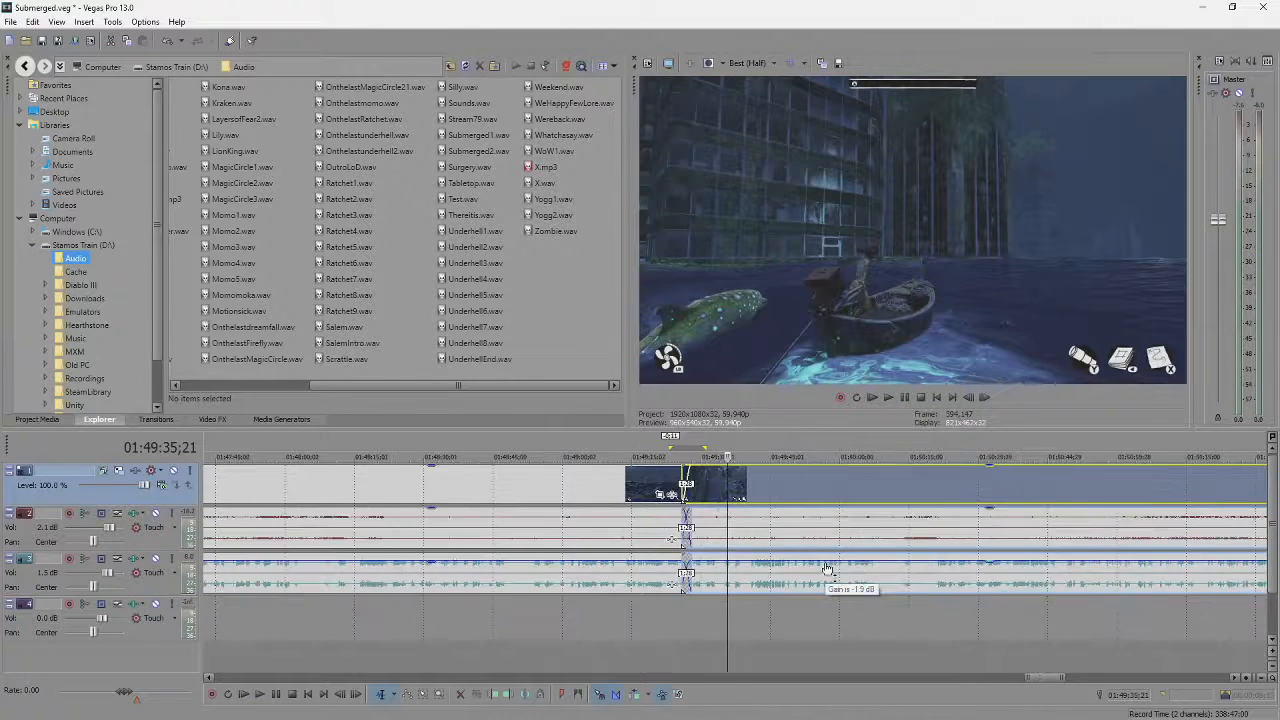
scroll(856, 578, down, 4)
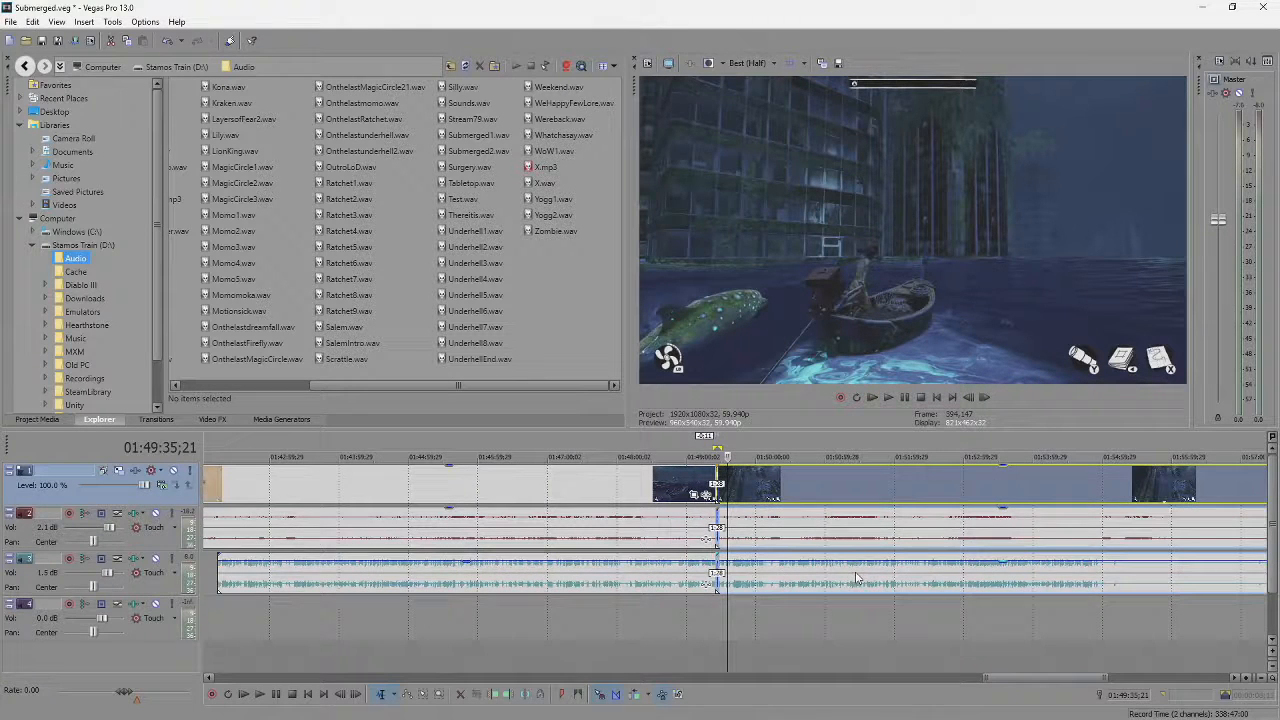
click(1095, 585)
scroll(1095, 585, up, 4)
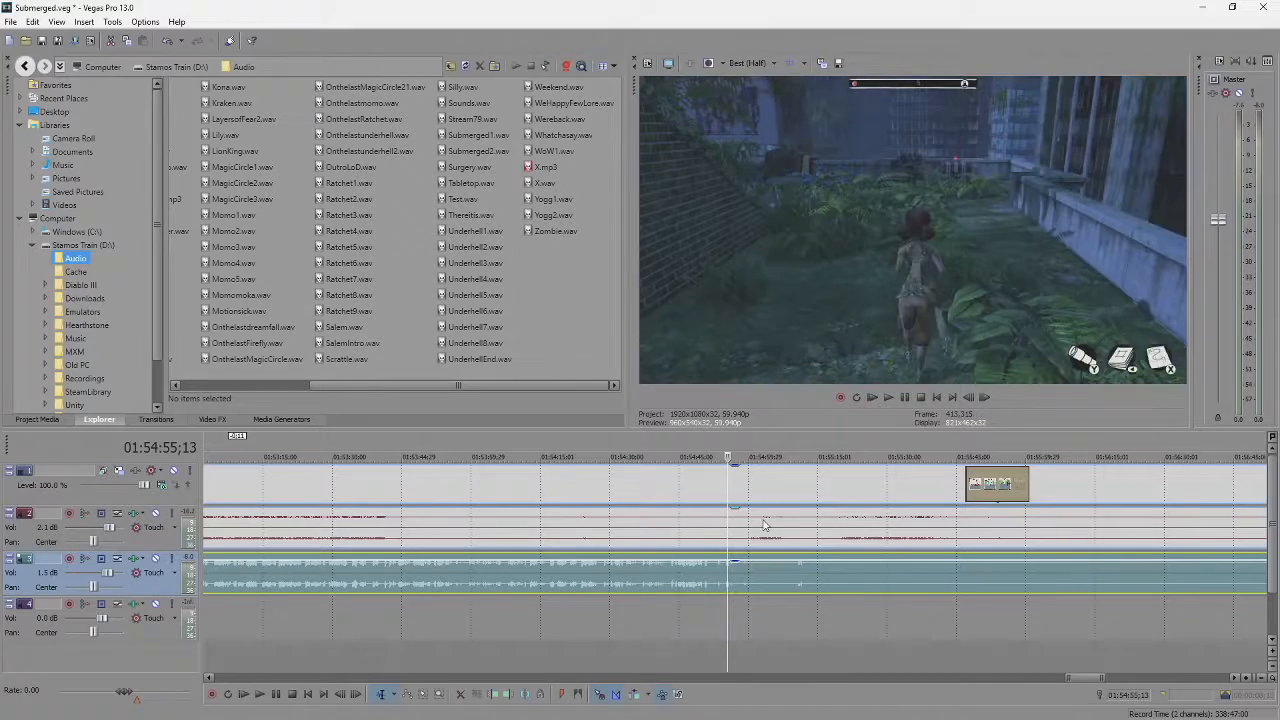
key(space)
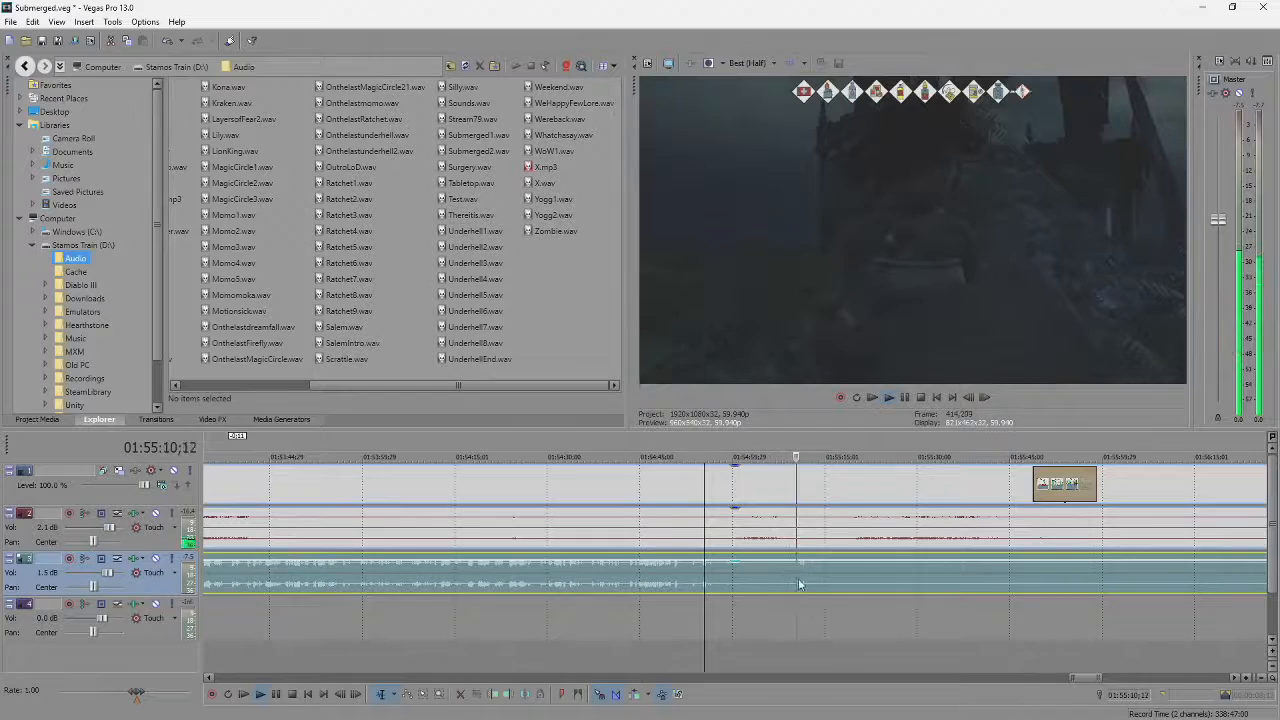
click(815, 580)
key(Return)
key(s)
mouse_move(813, 486)
mouse_down()
mouse_move(843, 494)
mouse_move(812, 487)
mouse_up()
Inspect the black transition around the new split and play across it from 01:55:11;27.
scroll(690, 484, up, 3)
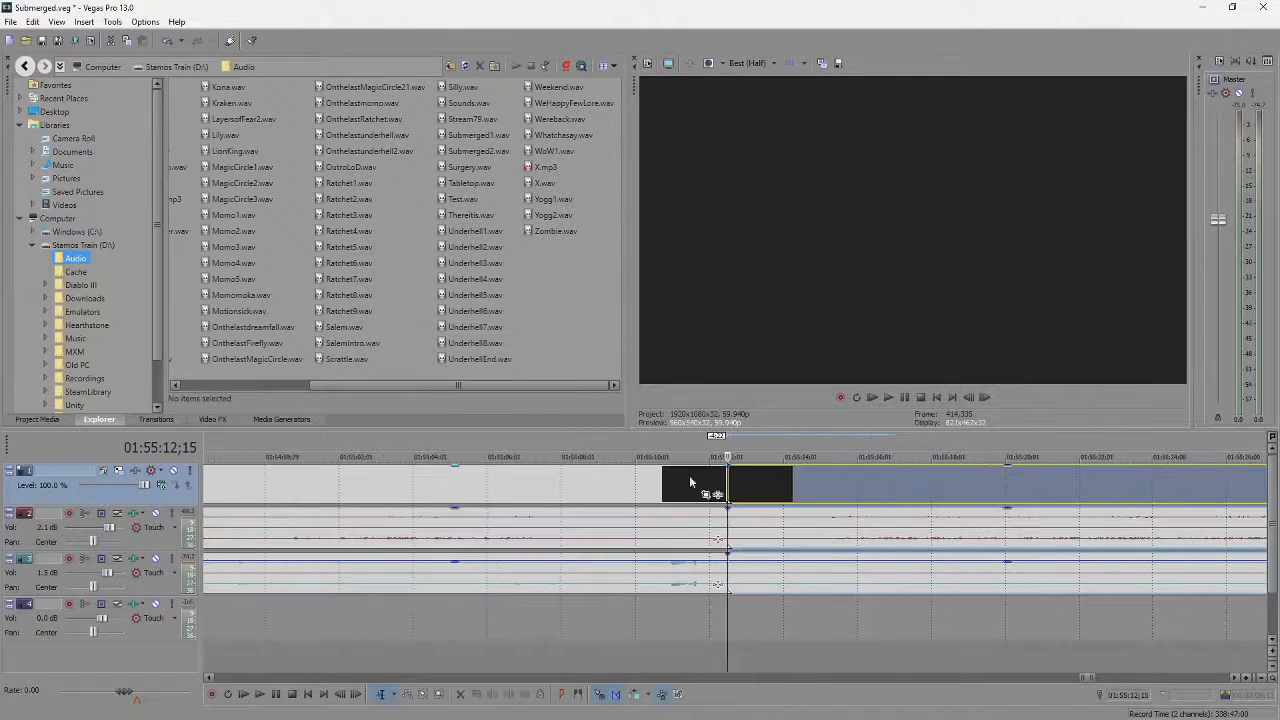
click(705, 492)
scroll(708, 492, up, 3)
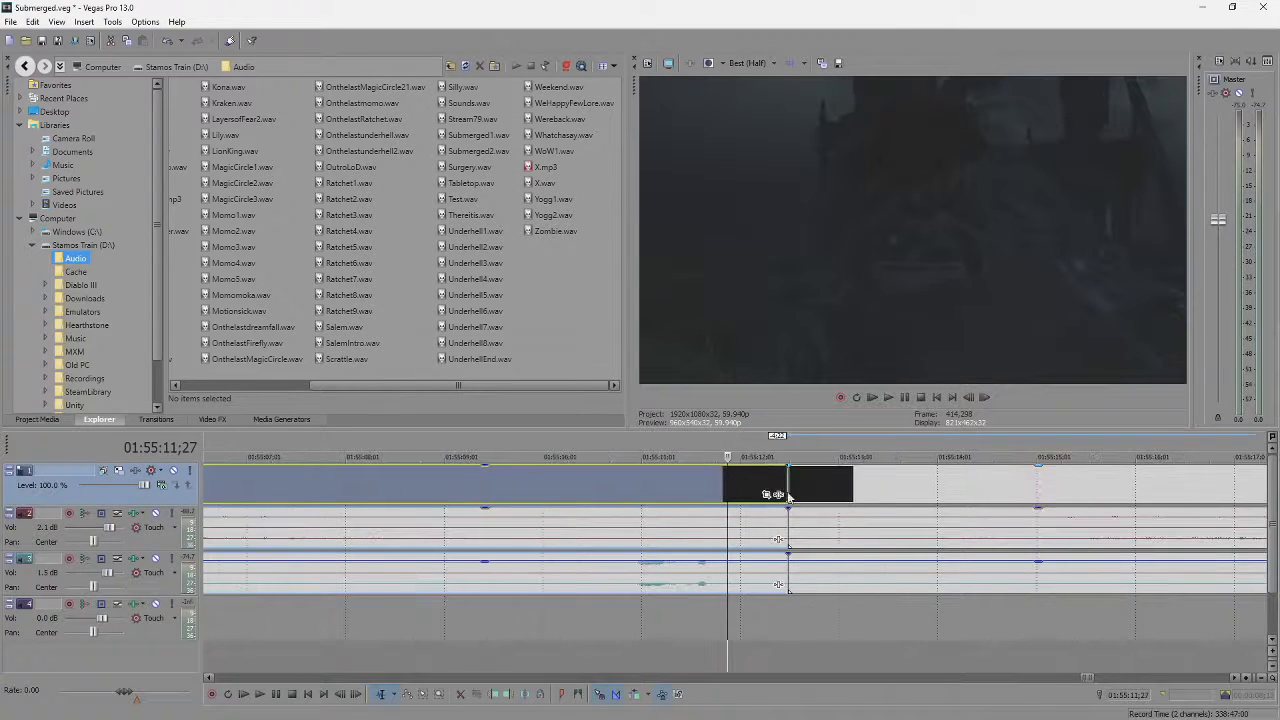
scroll(780, 495, down, 3)
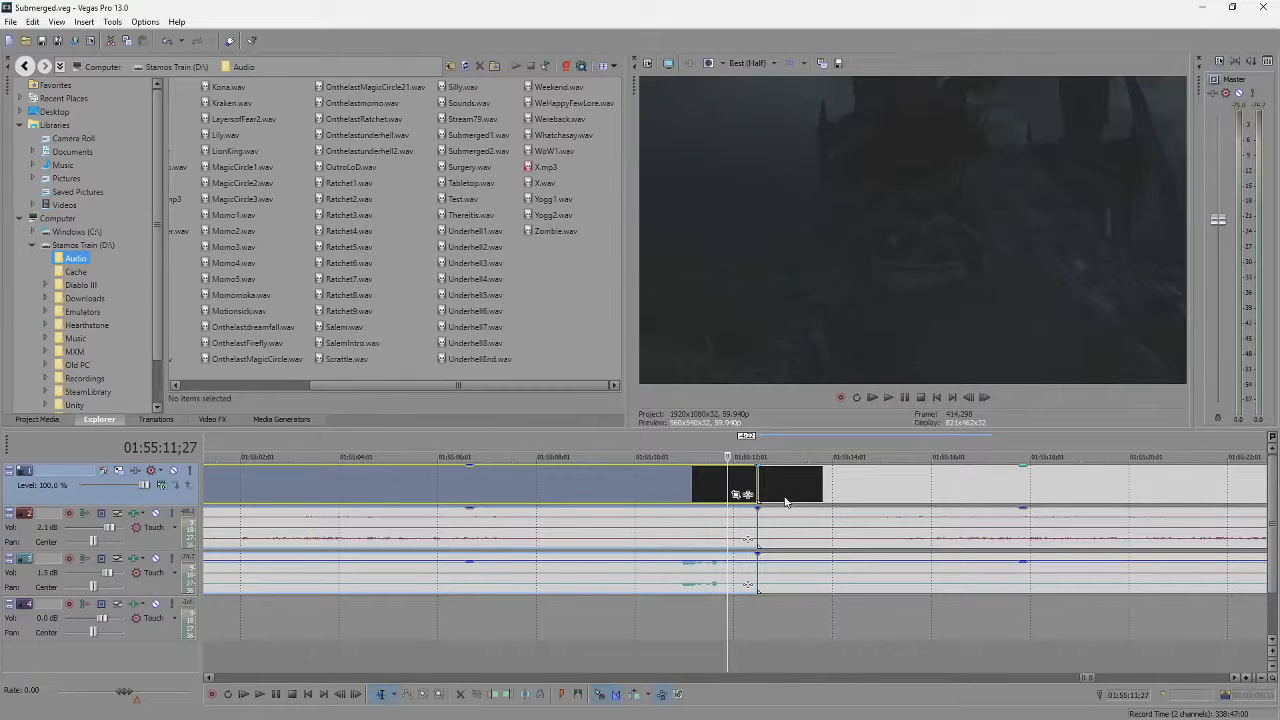
key(space)
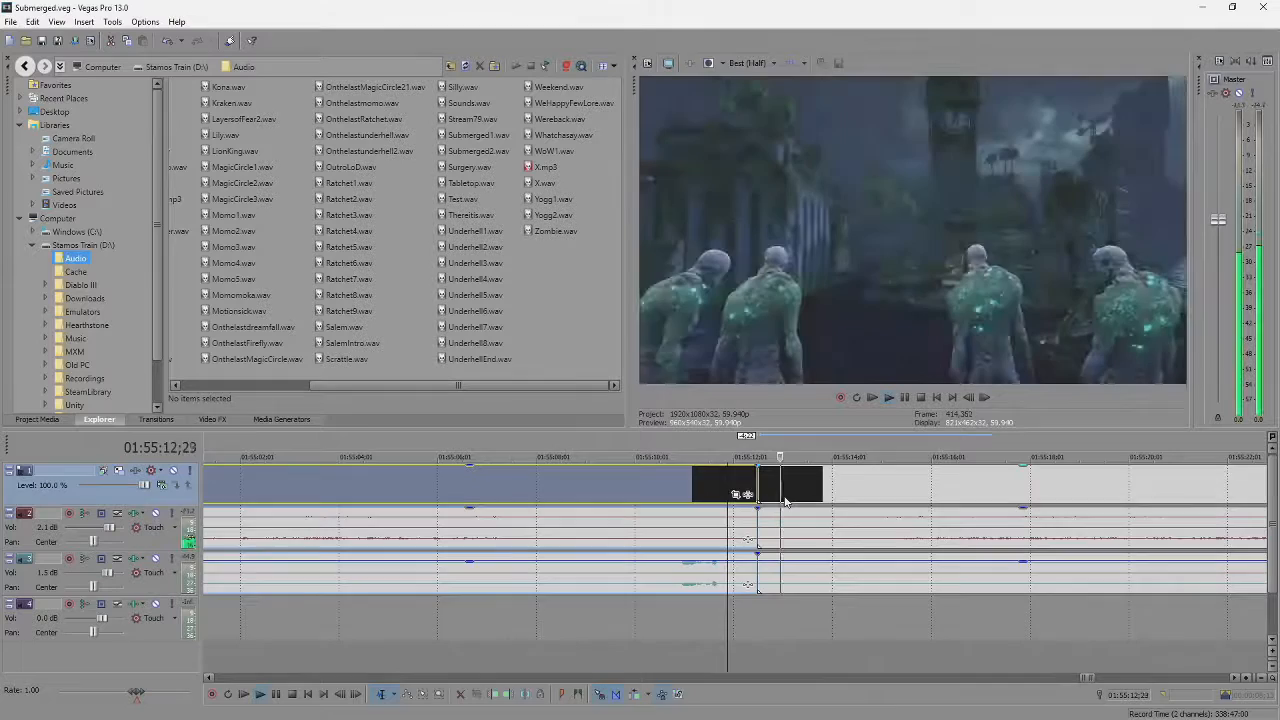
Trim the silent start of the commentary clip after the split to about 01:57:00.
scroll(790, 530, down, 5)
click(803, 583)
scroll(801, 583, down, 3)
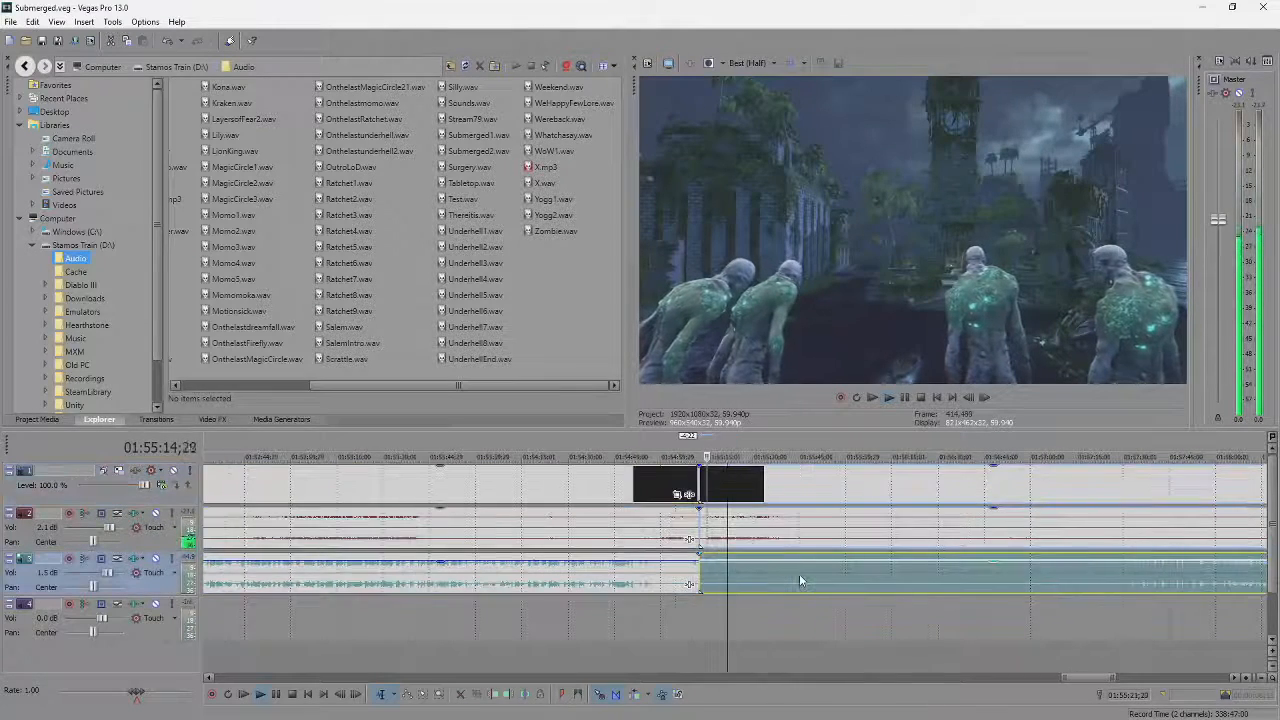
drag(700, 575, 1037, 588)
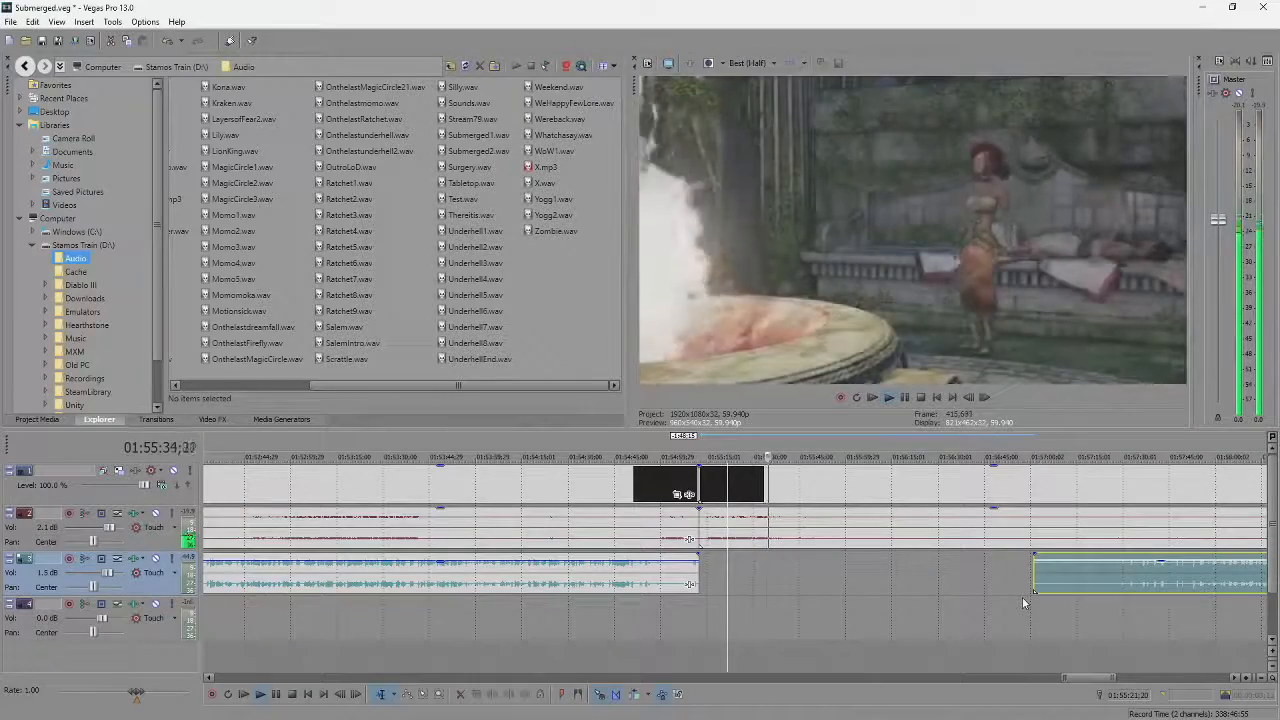
scroll(1022, 598, down, 1)
scroll(1018, 599, down, 4)
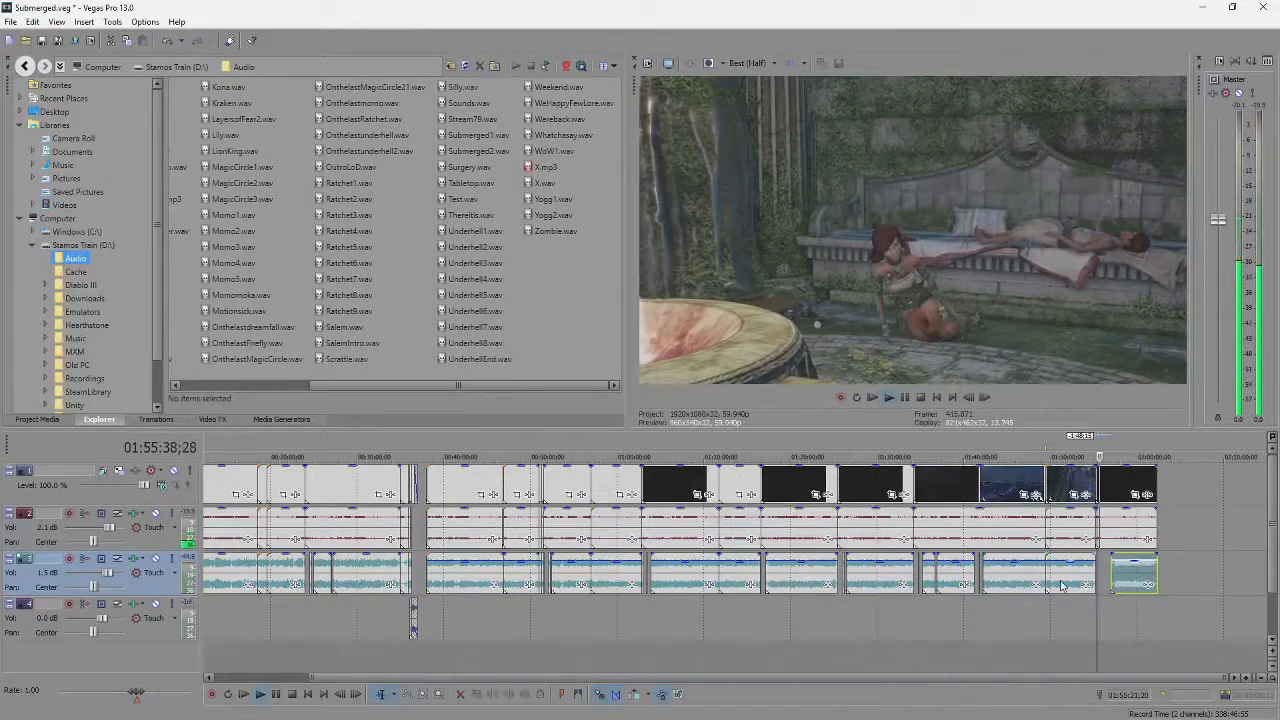
scroll(1014, 592, up, 5)
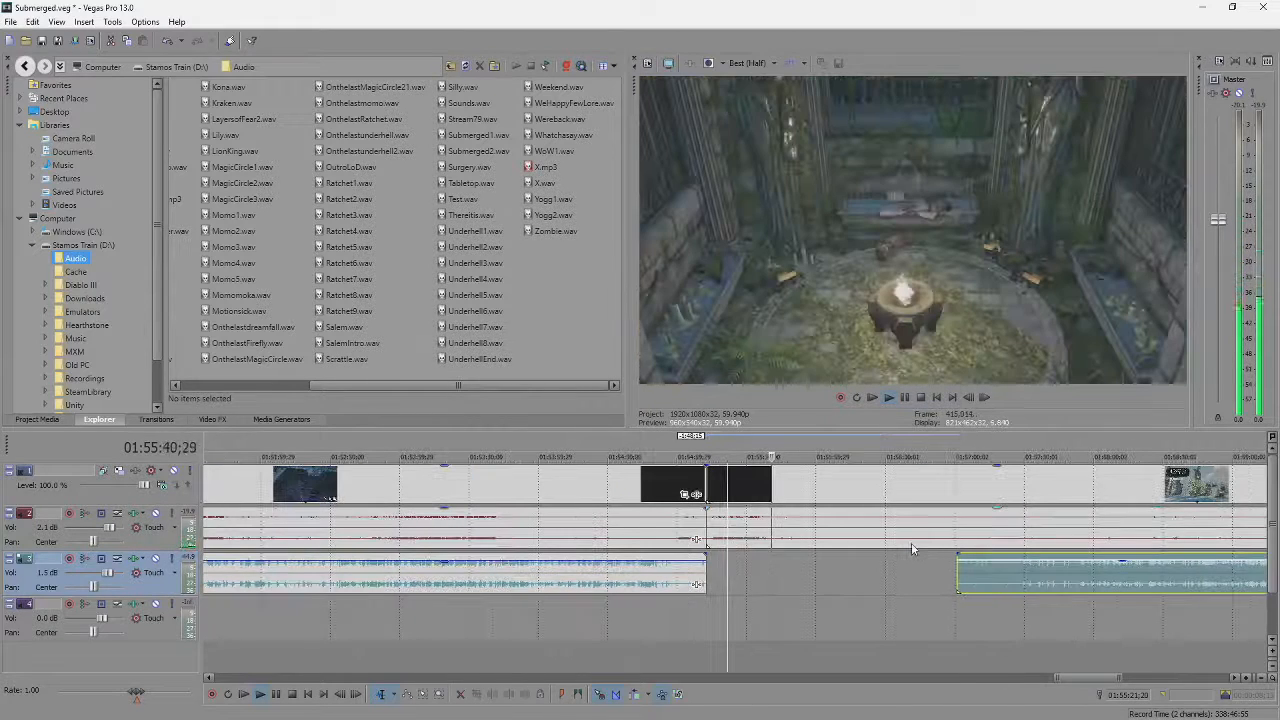
Preview the cutscene after the black transition up to 01:56:02;10 and save the project.
key(space)
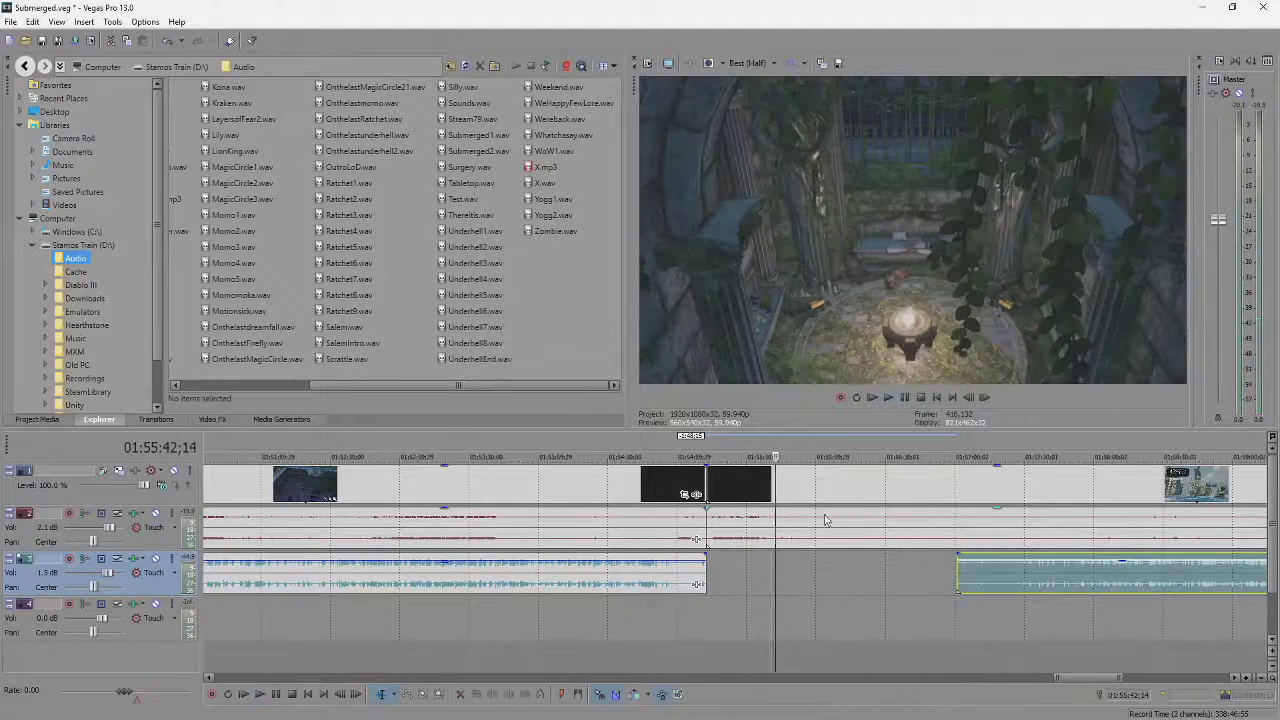
key(space)
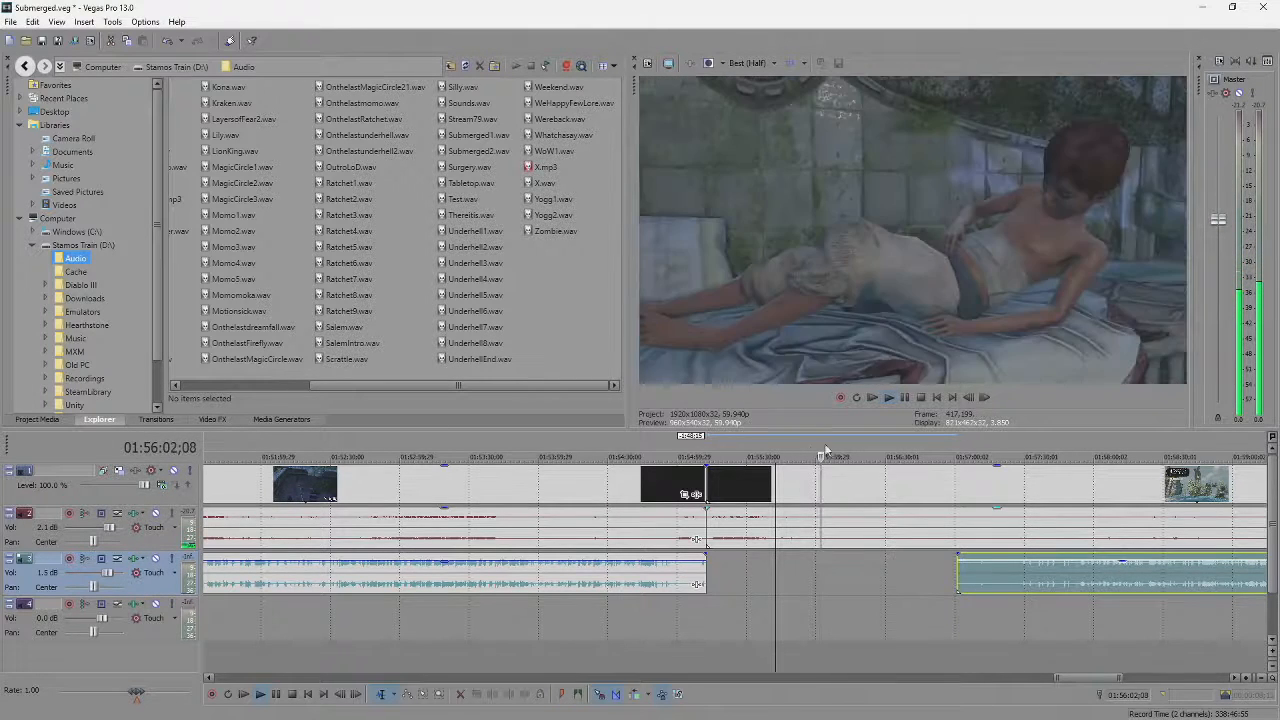
key(space)
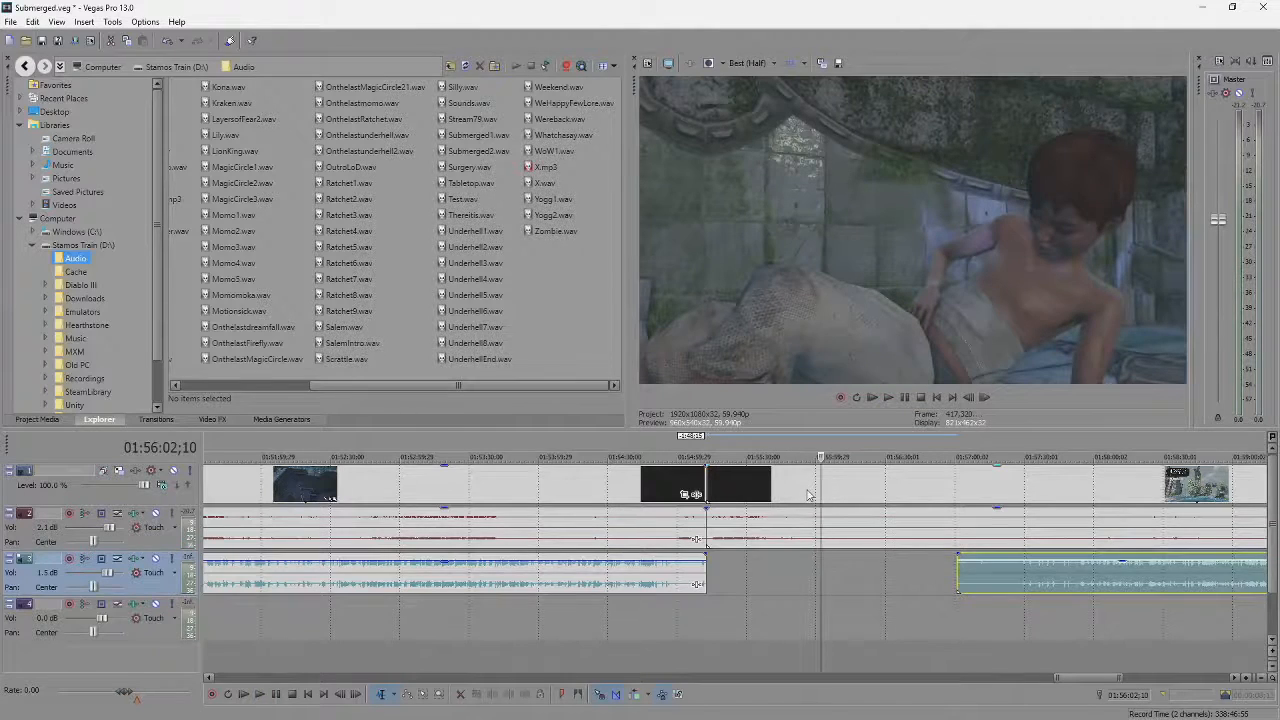
click(809, 495)
scroll(809, 495, up, 2)
key(ctrl+s)
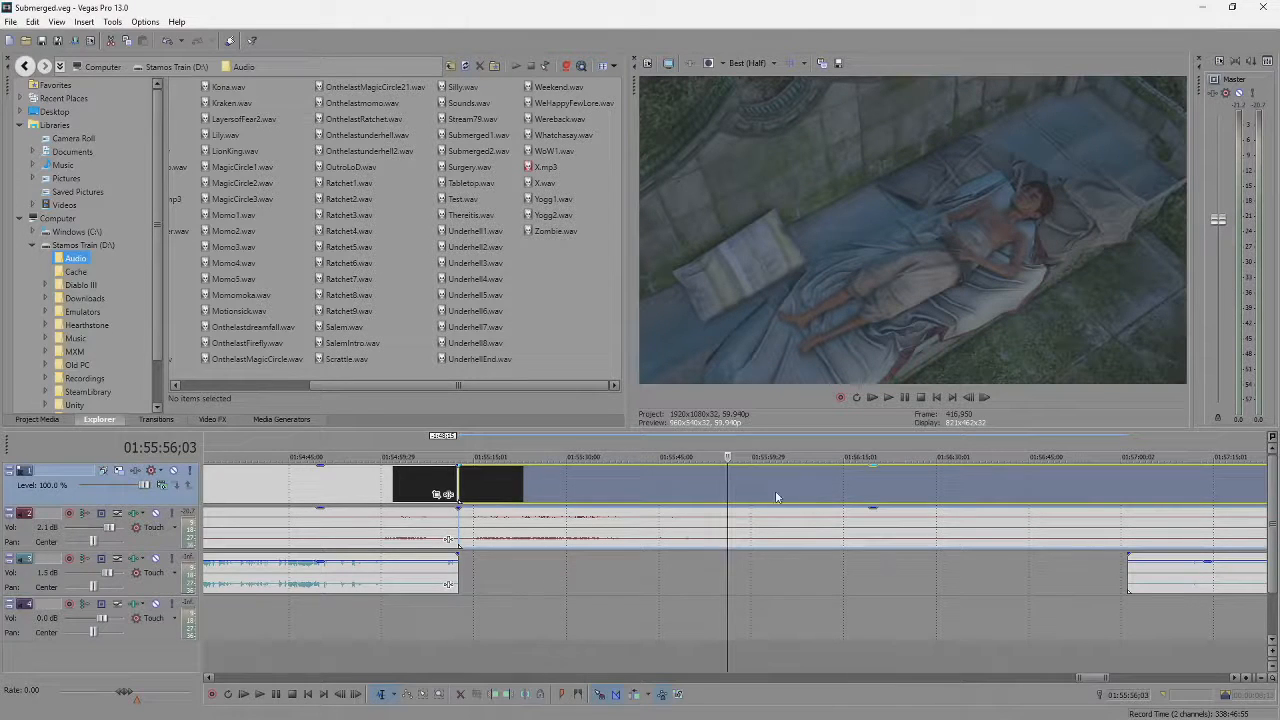
Mark the cutscene from 01:55:52;04 to 01:56:11;07 and review the footage on through 01:57:06.
click(708, 488)
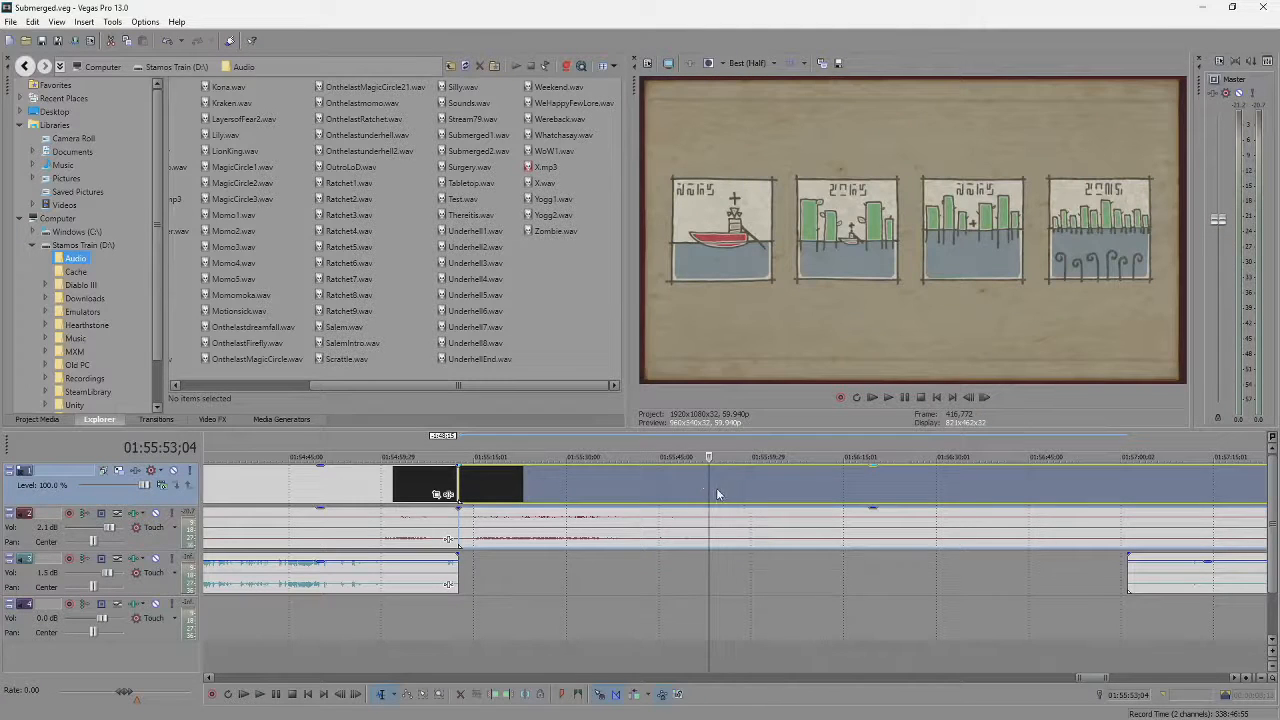
key(space)
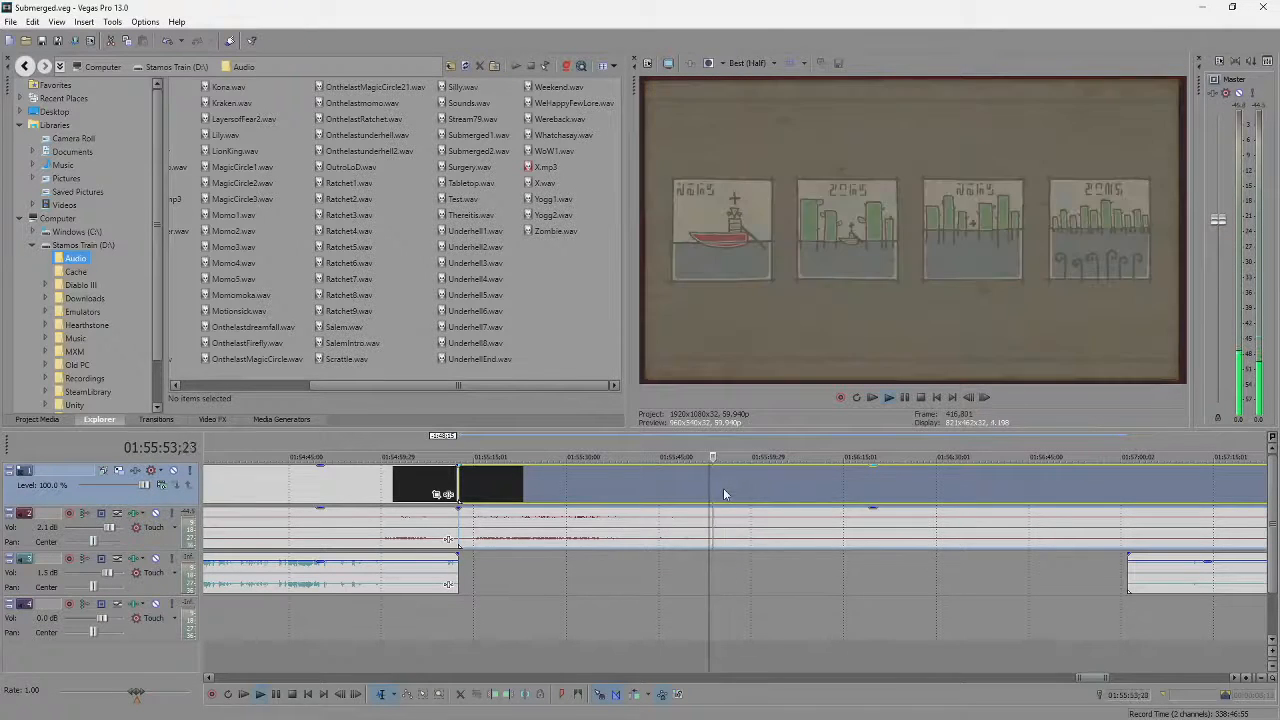
key(space)
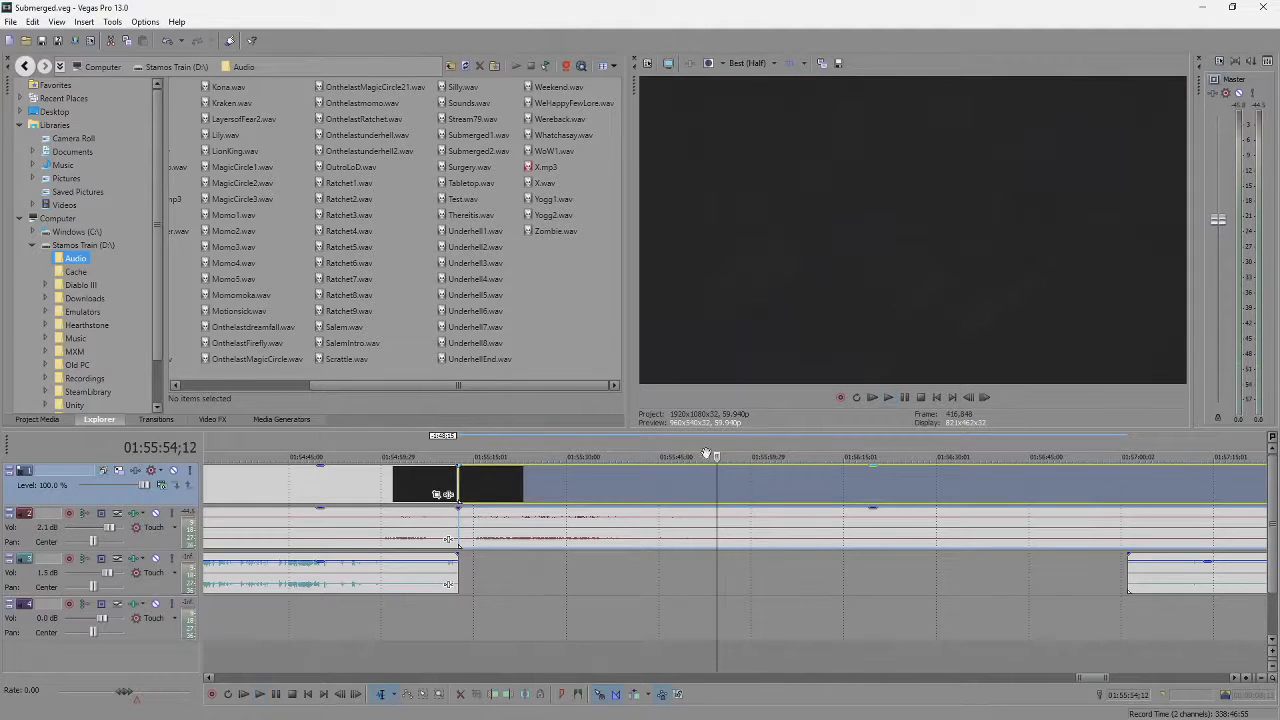
drag(704, 454, 820, 472)
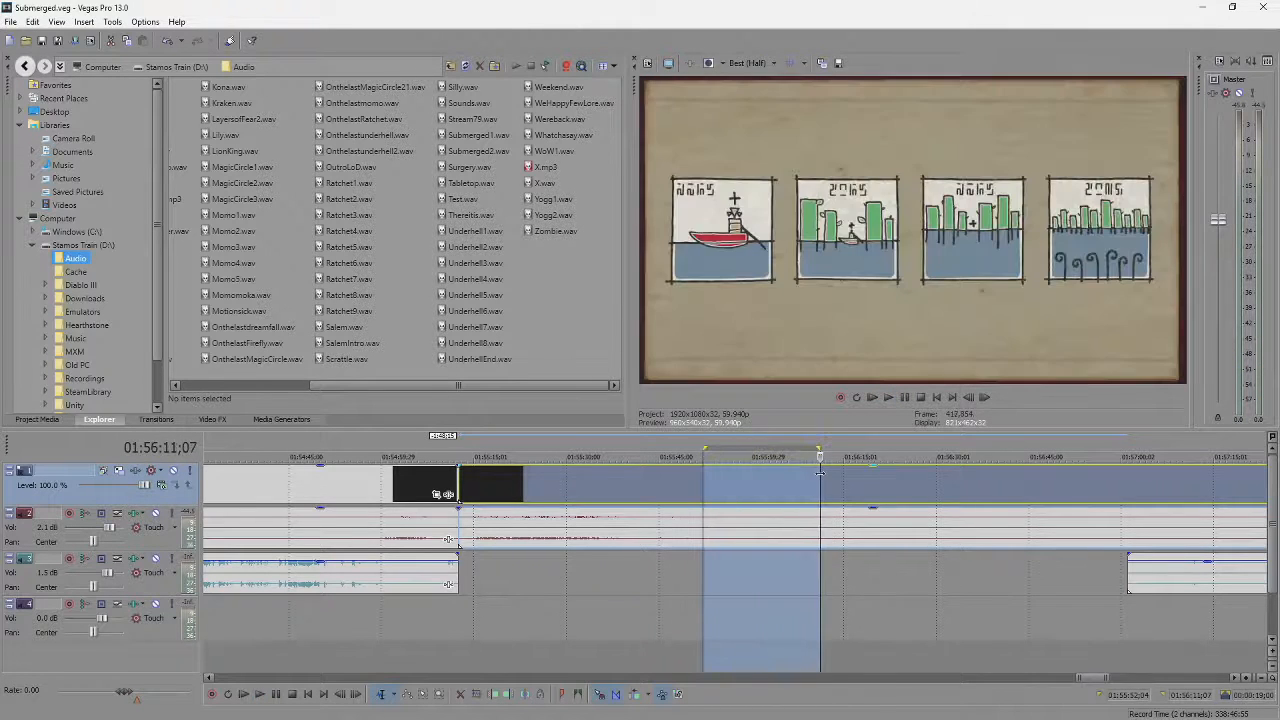
key(Delete)
key(space)
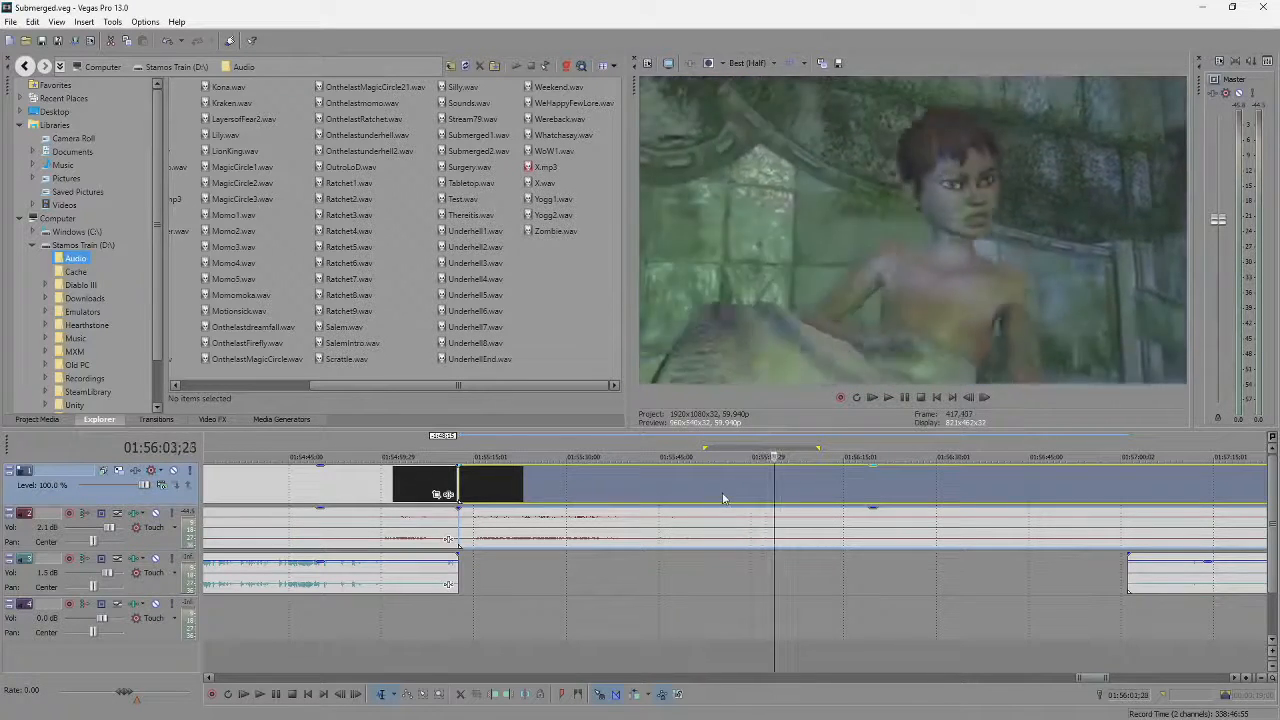
click(739, 496)
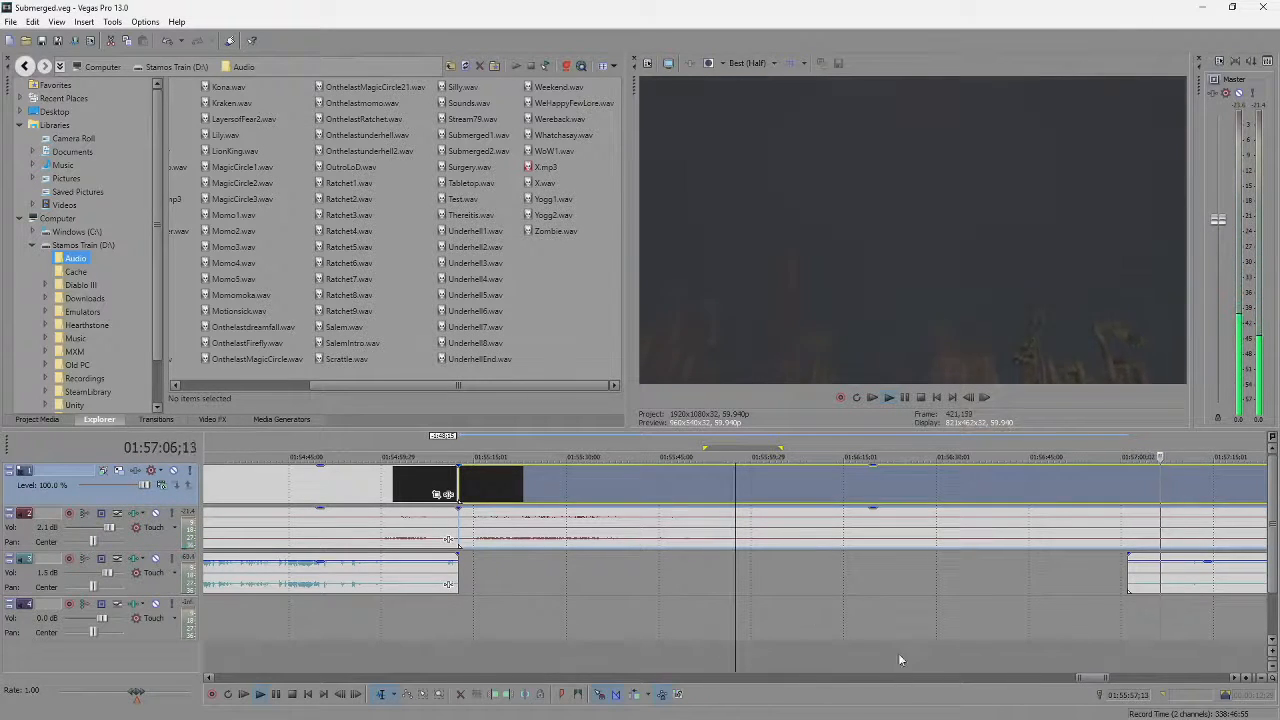
Trim the start of the commentary clip after the gap to about 01:57:10 and keep playing to 01:57:23;21.
scroll(898, 652, down, 3)
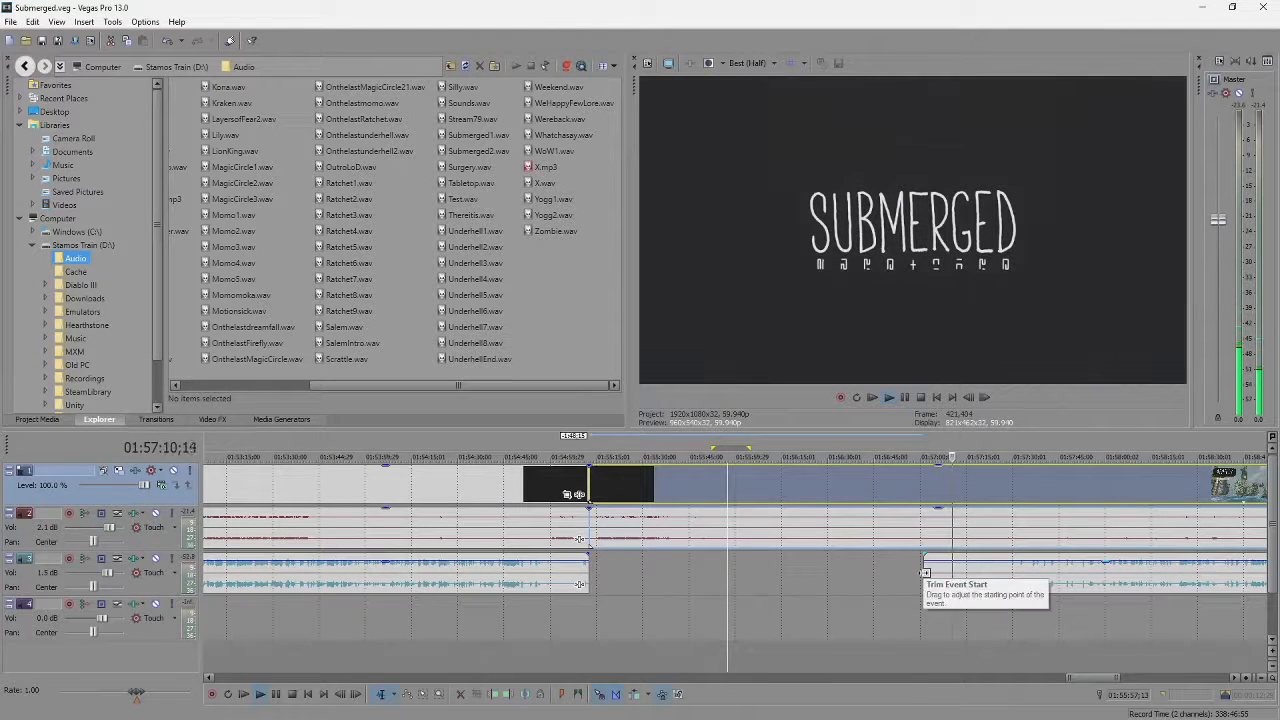
drag(925, 573, 952, 585)
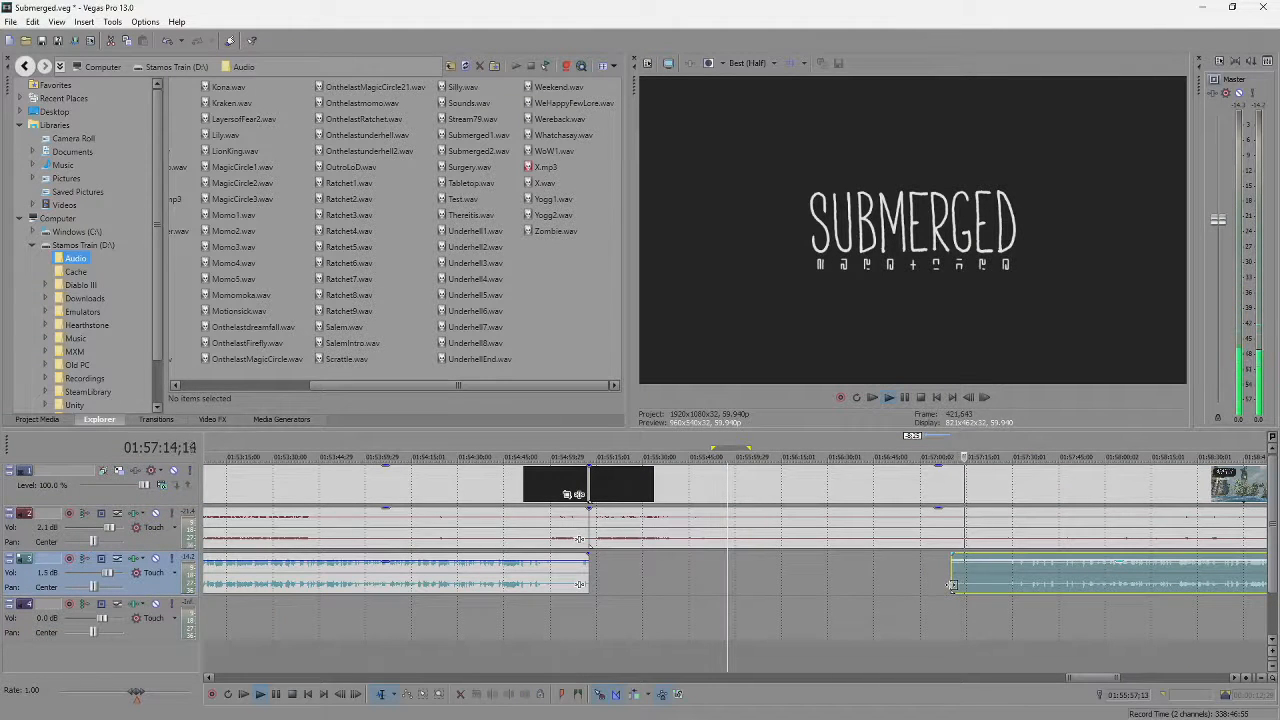
scroll(952, 585, down, 1)
scroll(952, 585, down, 1)
click(977, 589)
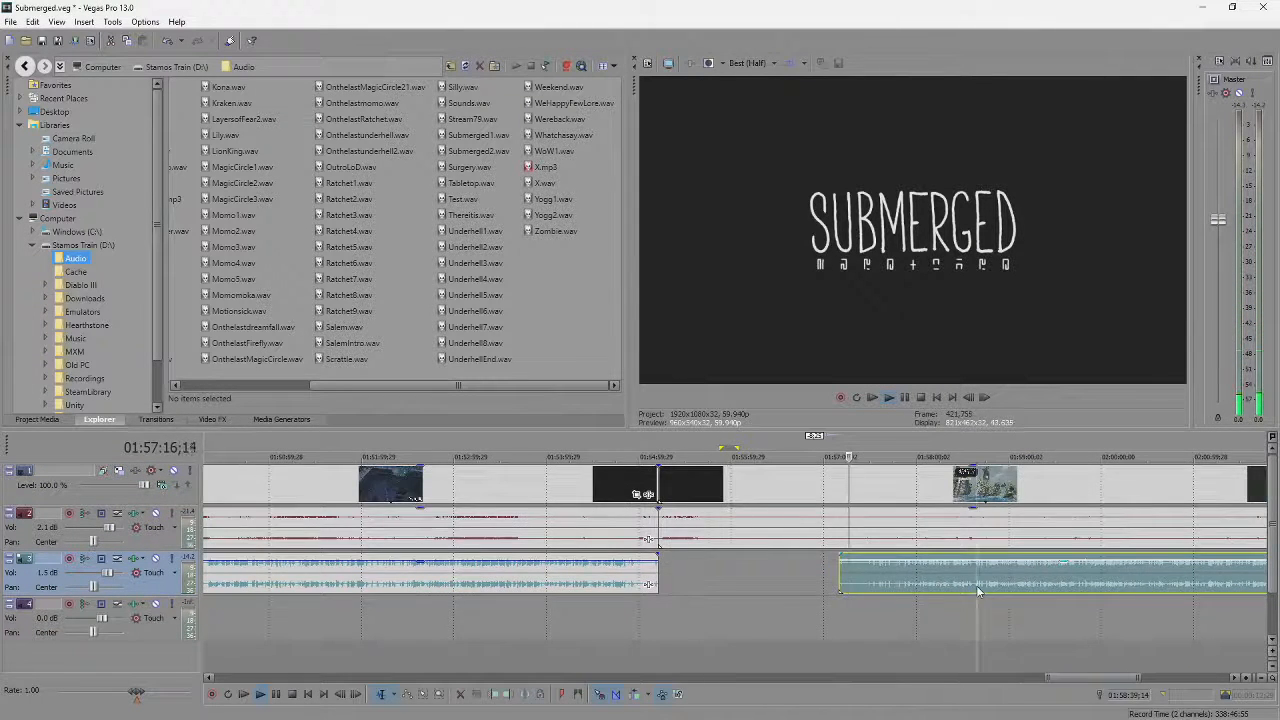
scroll(978, 590, up, 2)
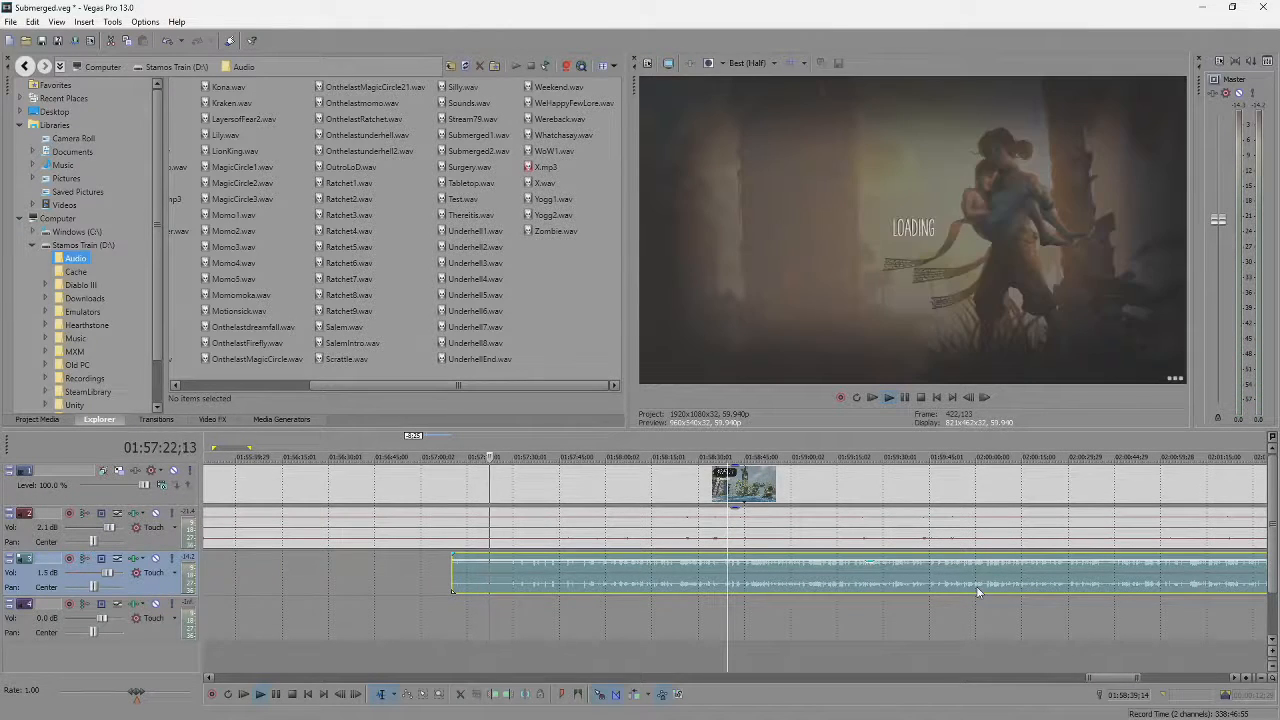
scroll(977, 590, up, 2)
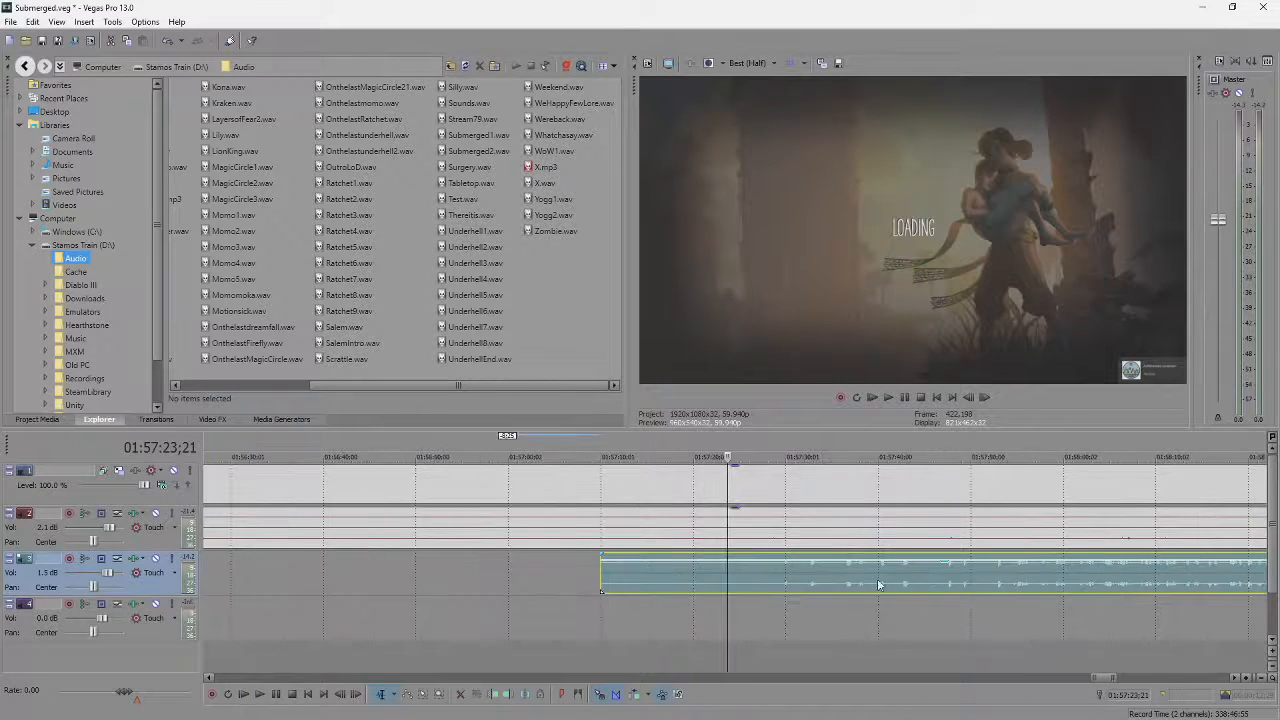
Find the black frames before the loading screen and split the video, game audio and commentary at 01:57:20;13.
click(717, 491)
click(705, 494)
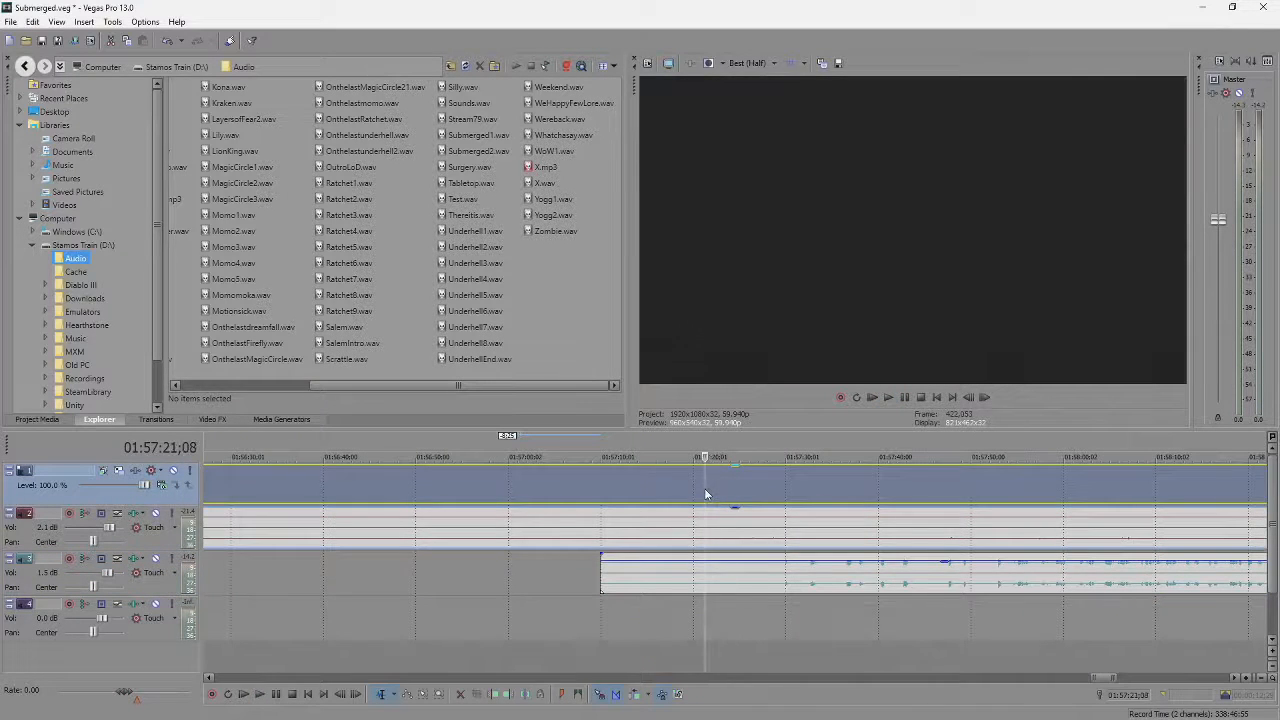
click(686, 500)
scroll(686, 502, up, 3)
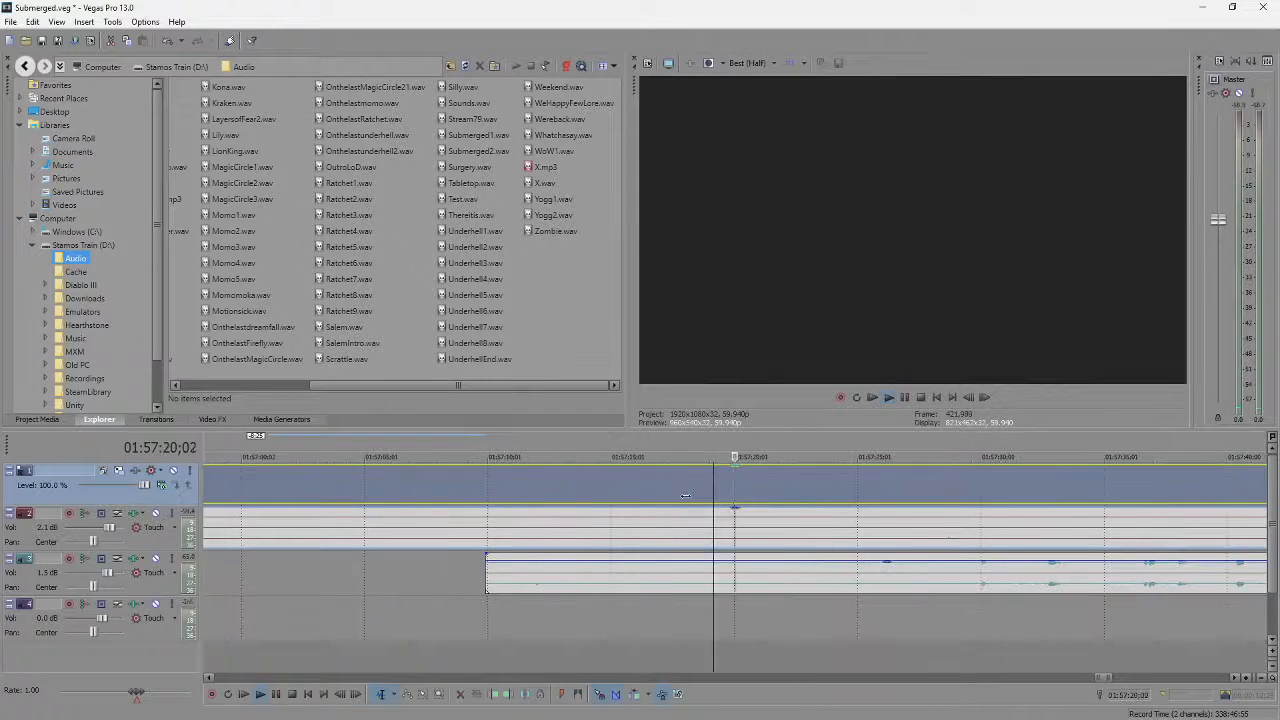
key(s)
click(743, 584)
key(s)
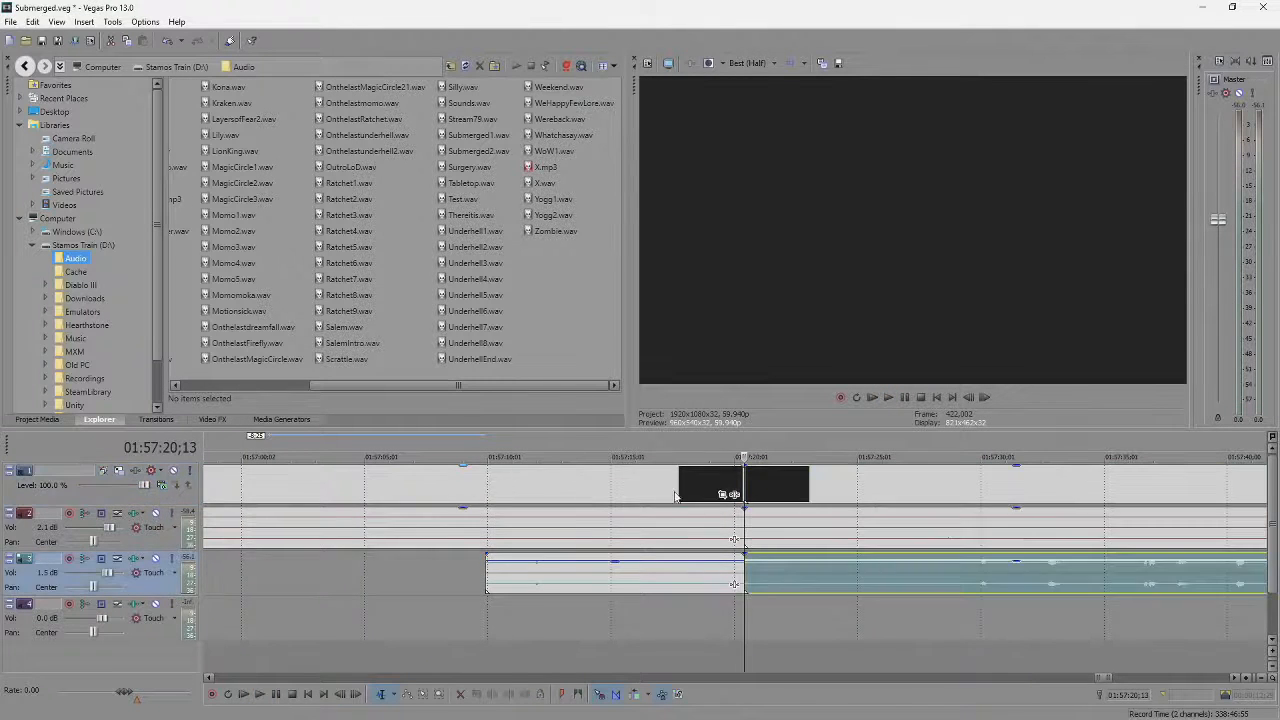
Play the black ending up to the new split from about 01:57:17, stopping at 01:57:20;08.
click(673, 490)
key(space)
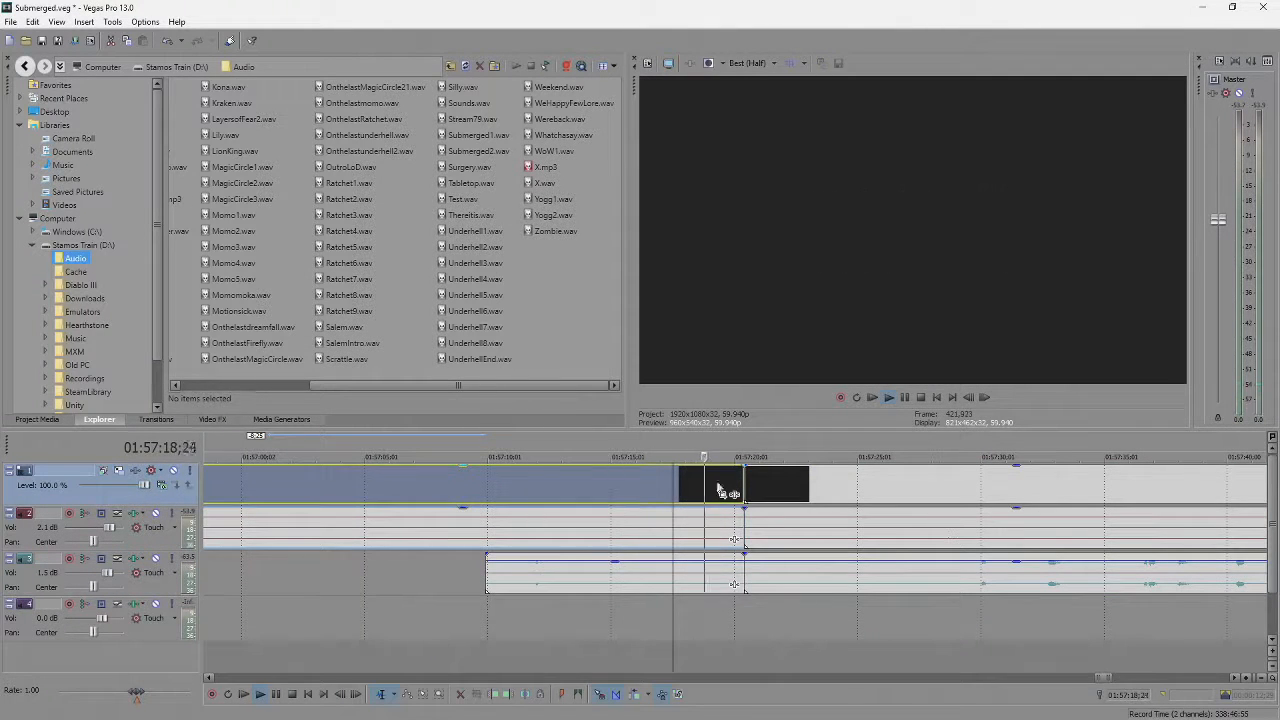
key(Return)
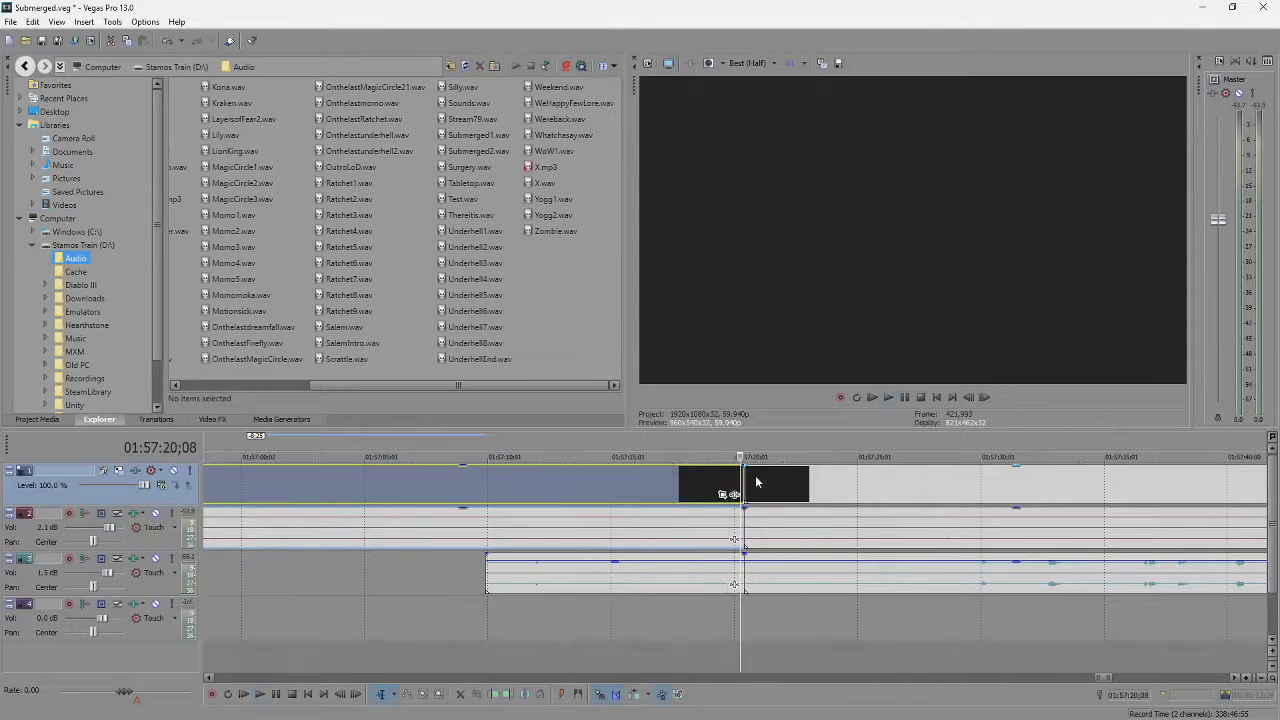
Trim the loading screen off the clips after the split, starting video and game audio at about 01:57:29 and commentary slightly after them.
click(755, 483)
drag(755, 483, 959, 508)
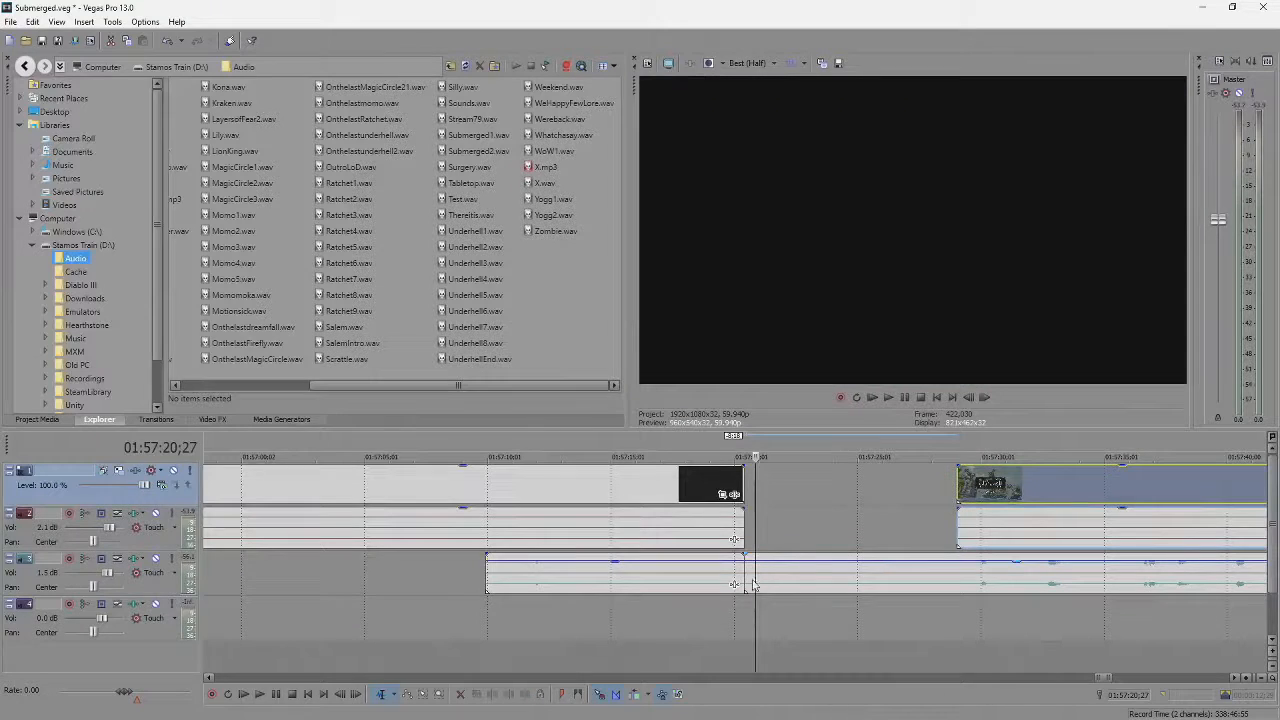
drag(754, 582, 973, 571)
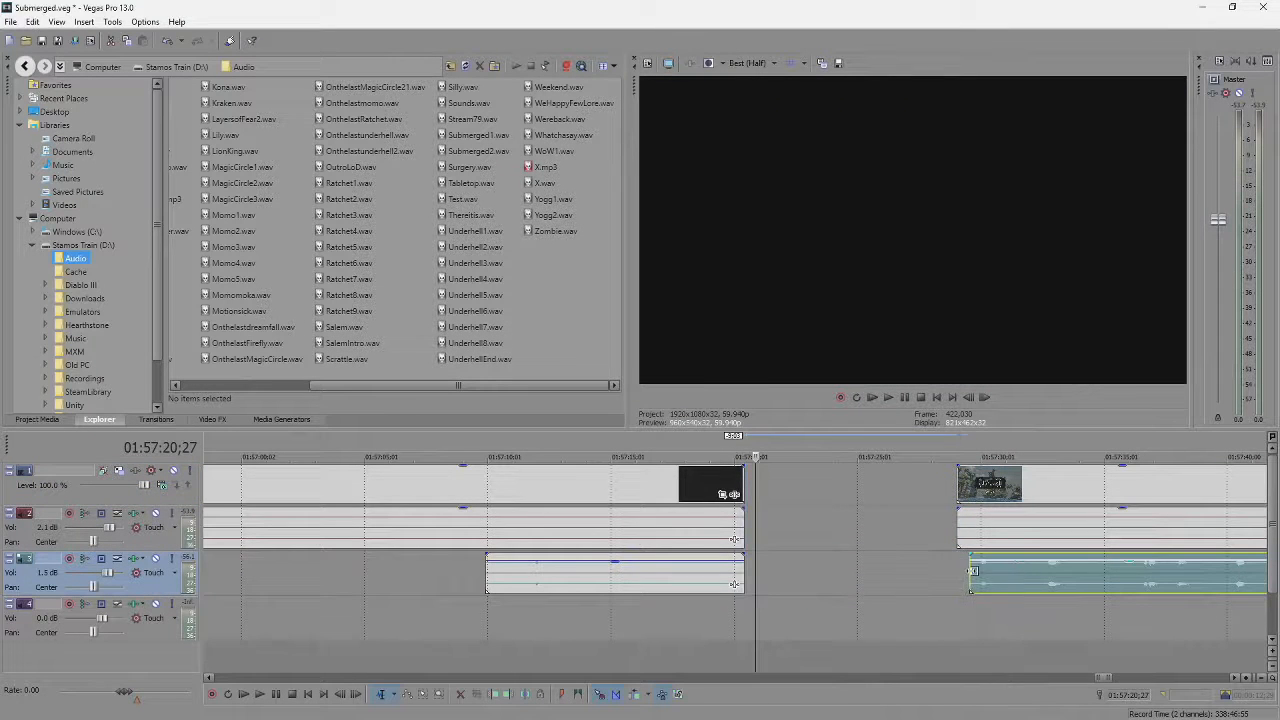
Move the title-screen clips back to overlap the black ending and lengthen the video and game-audio crossfades to about one second.
click(969, 517)
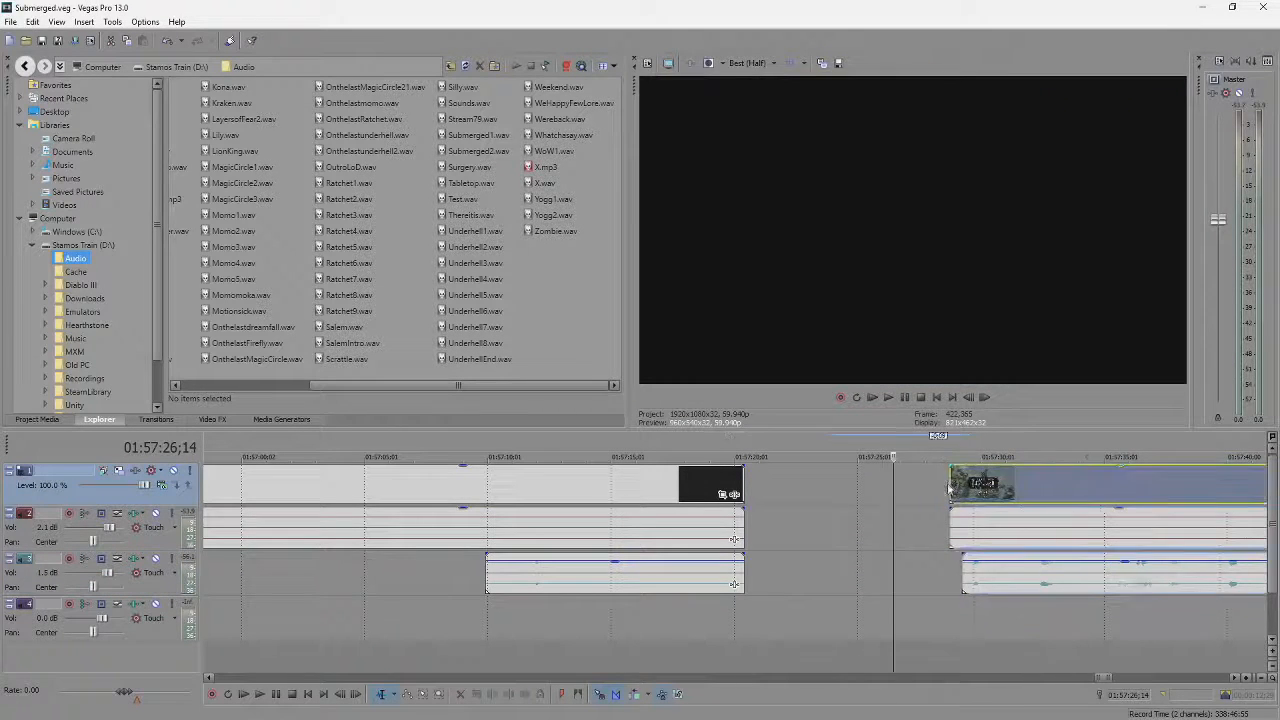
drag(976, 490, 756, 490)
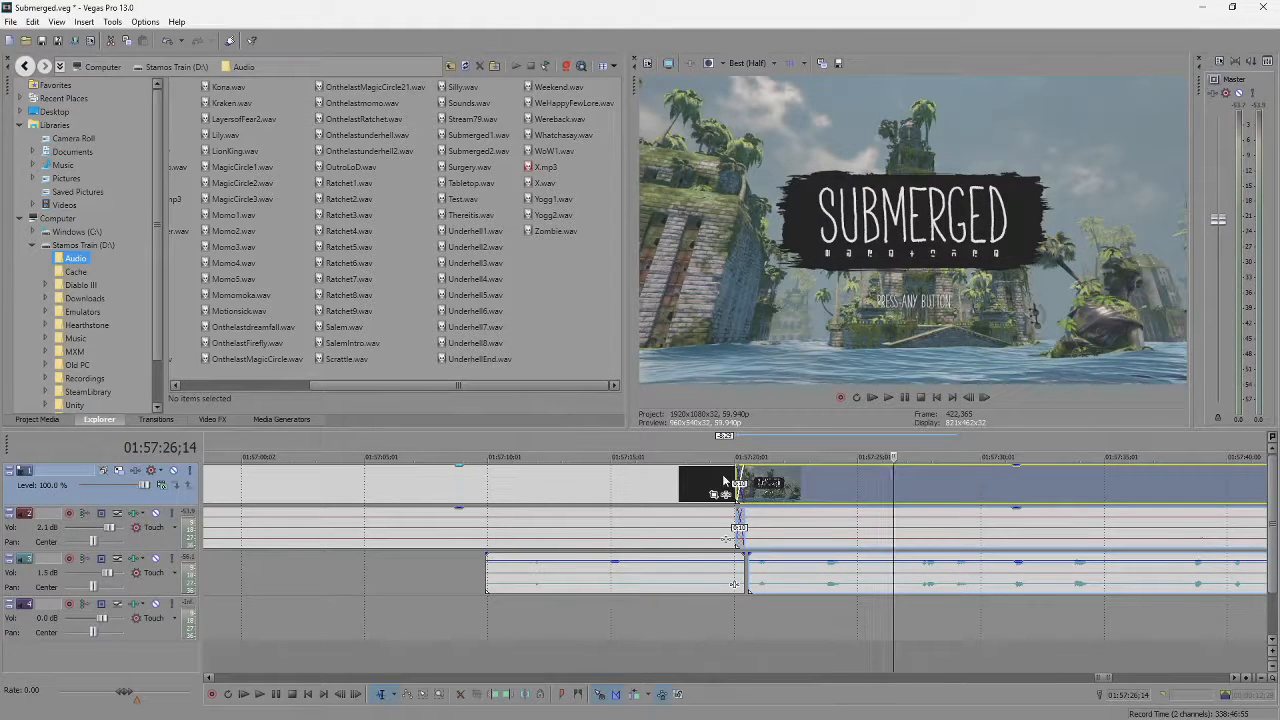
click(724, 481)
drag(745, 483, 761, 483)
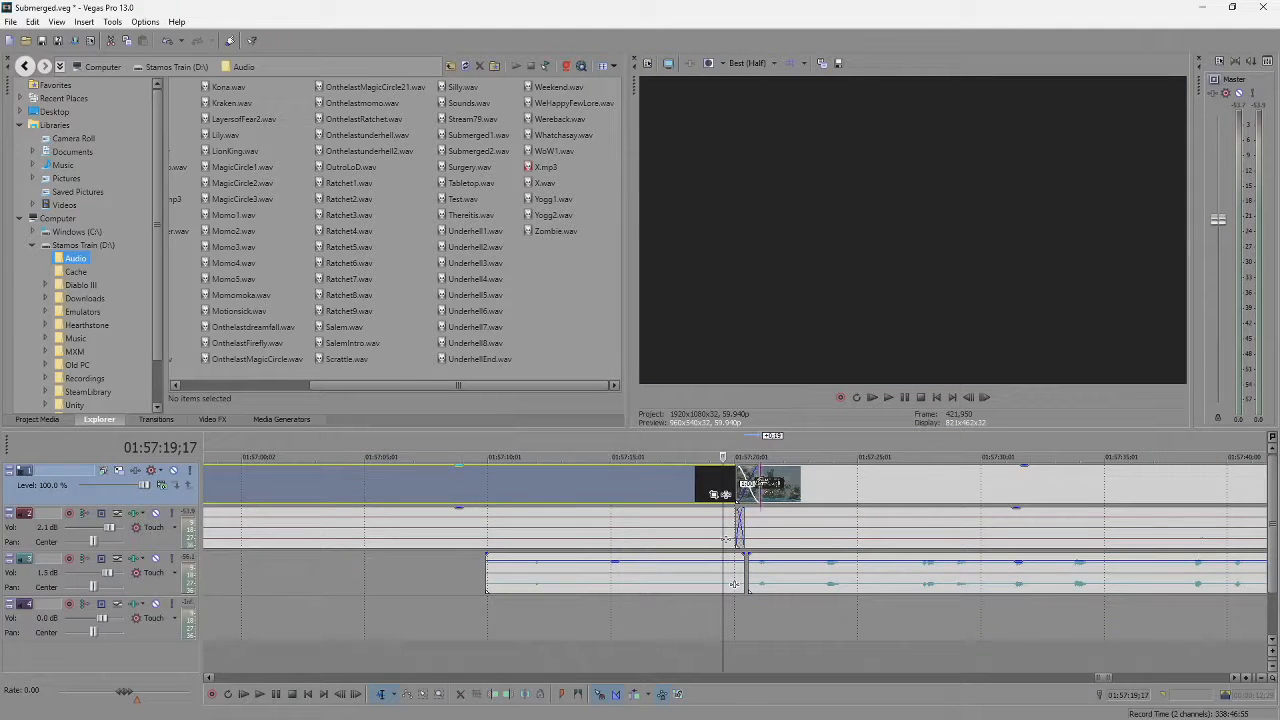
click(720, 525)
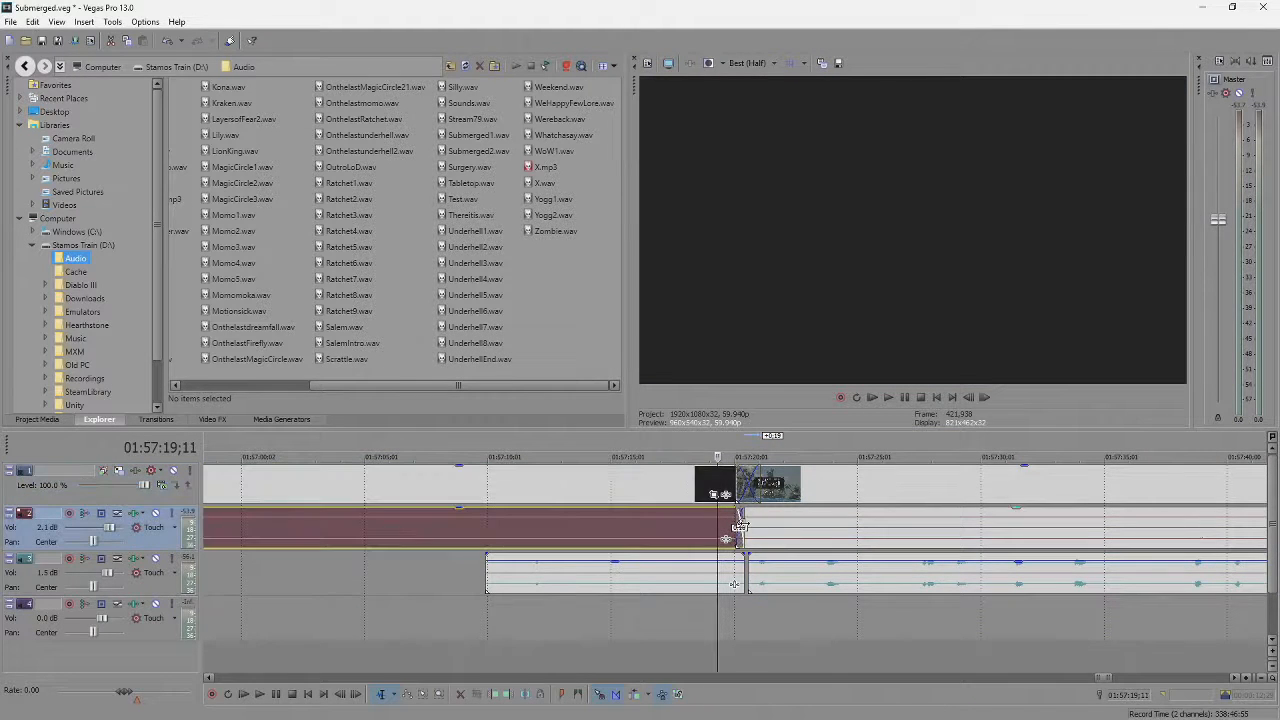
drag(740, 527, 750, 527)
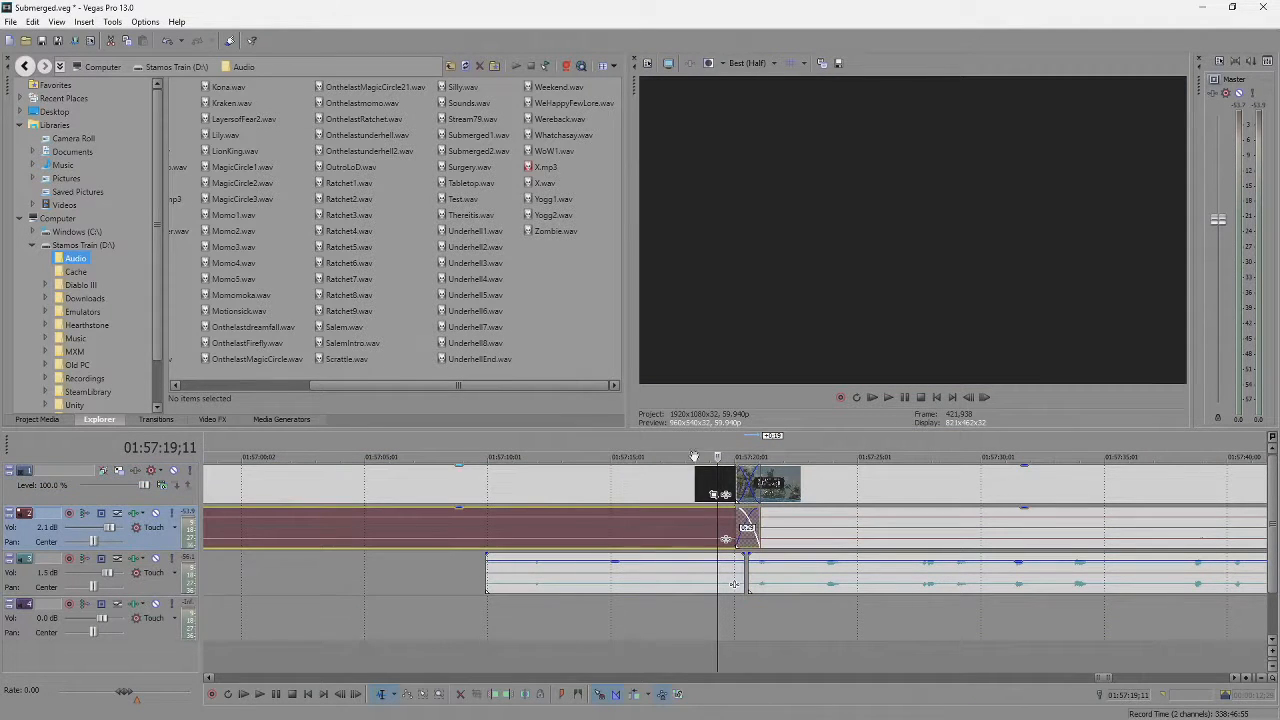
Mark a playback region from 01:57:18;02 to 01:57:22;04 and preview the crossfade into the title screen.
drag(686, 456, 786, 456)
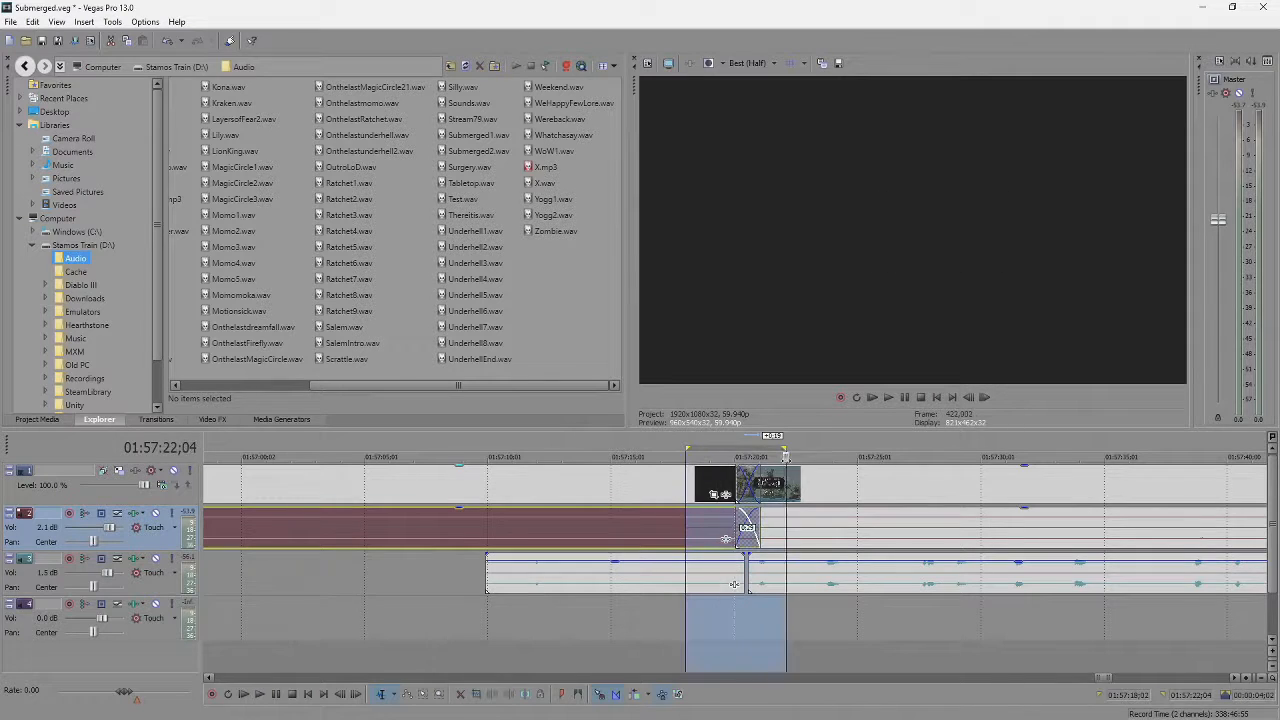
key(space)
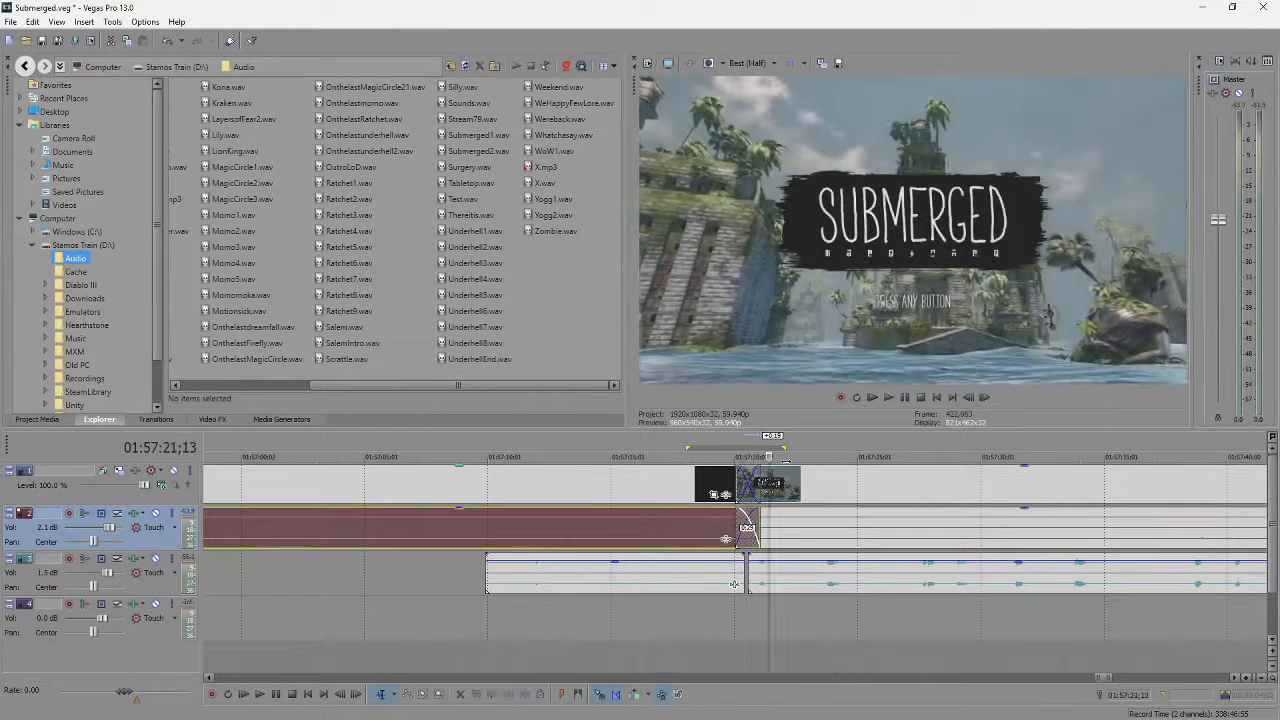
key(space)
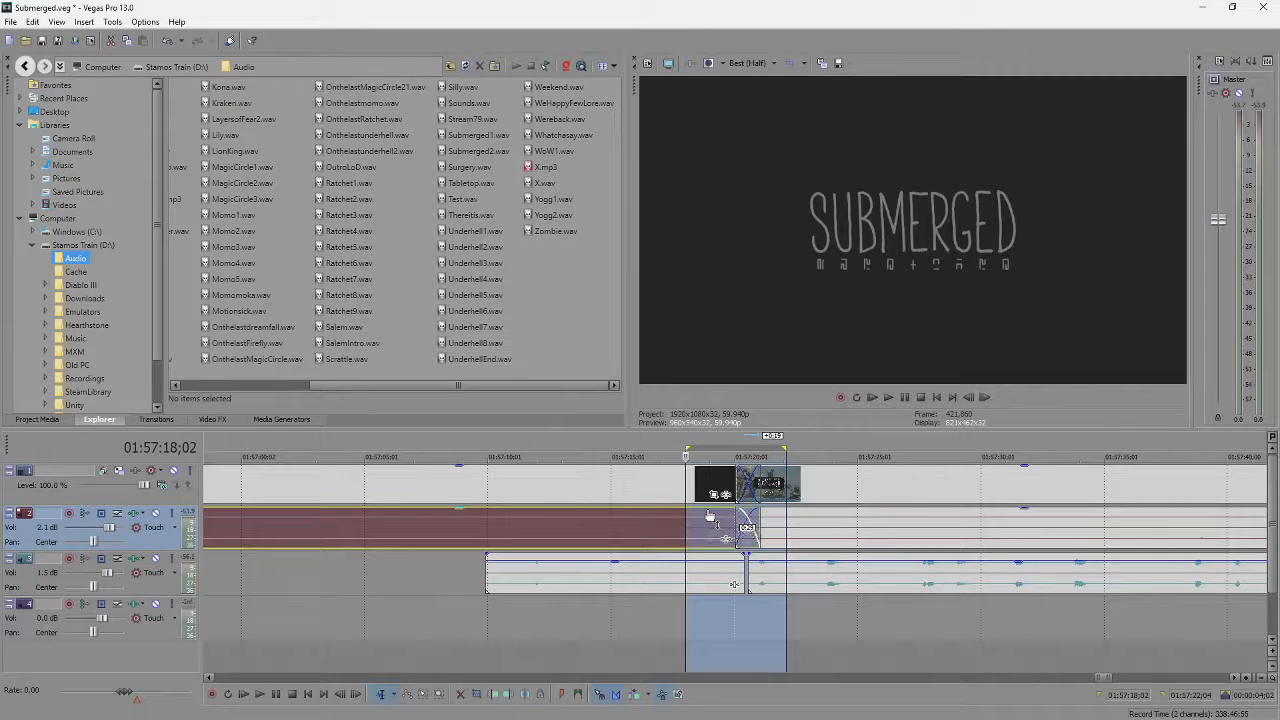
click(720, 534)
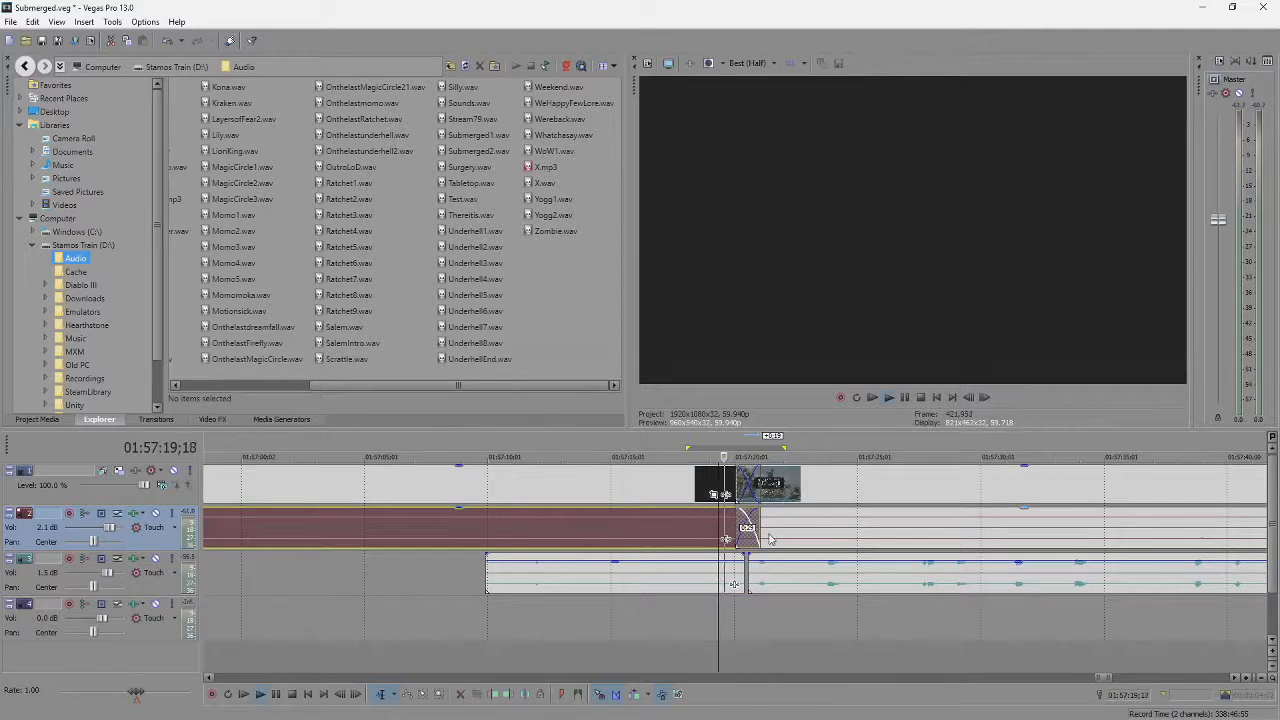
click(752, 527)
click(688, 522)
key(space)
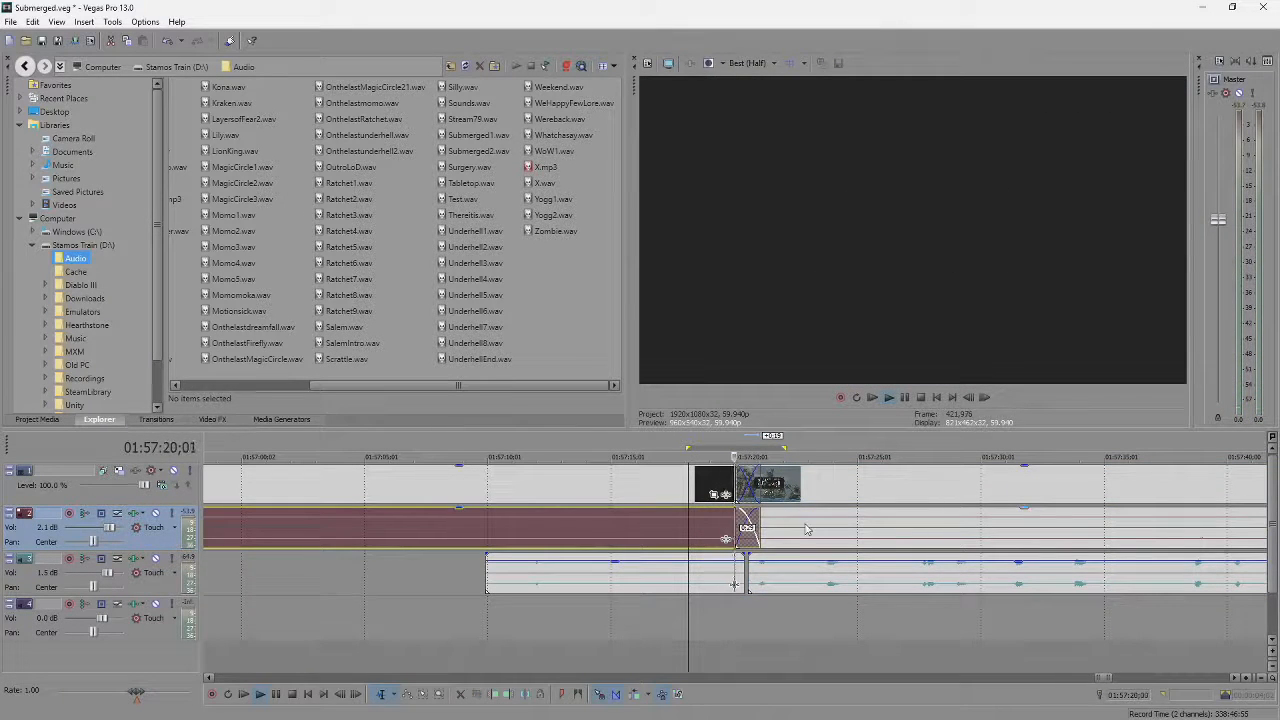
click(758, 496)
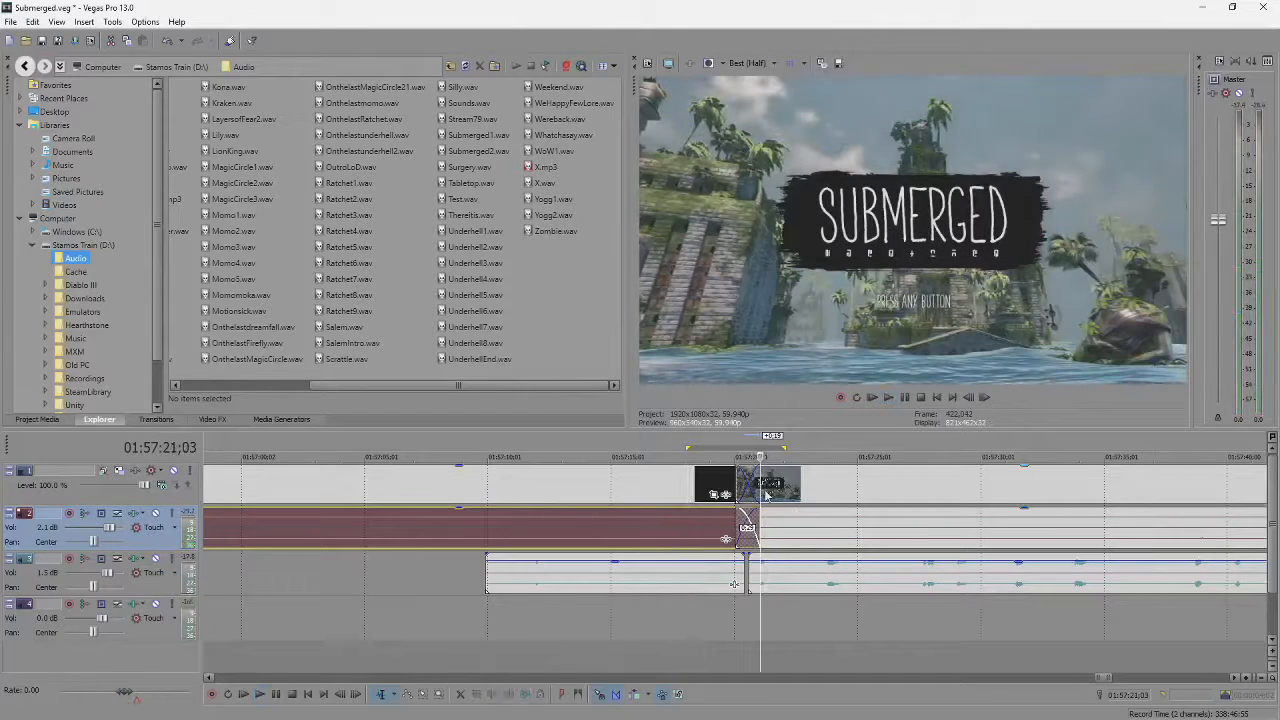
Split the commentary at 01:57:22;10 and shift the short piece to start where the crossfade ends, overlapping the following commentary clip.
click(791, 582)
key(s)
drag(765, 581, 776, 582)
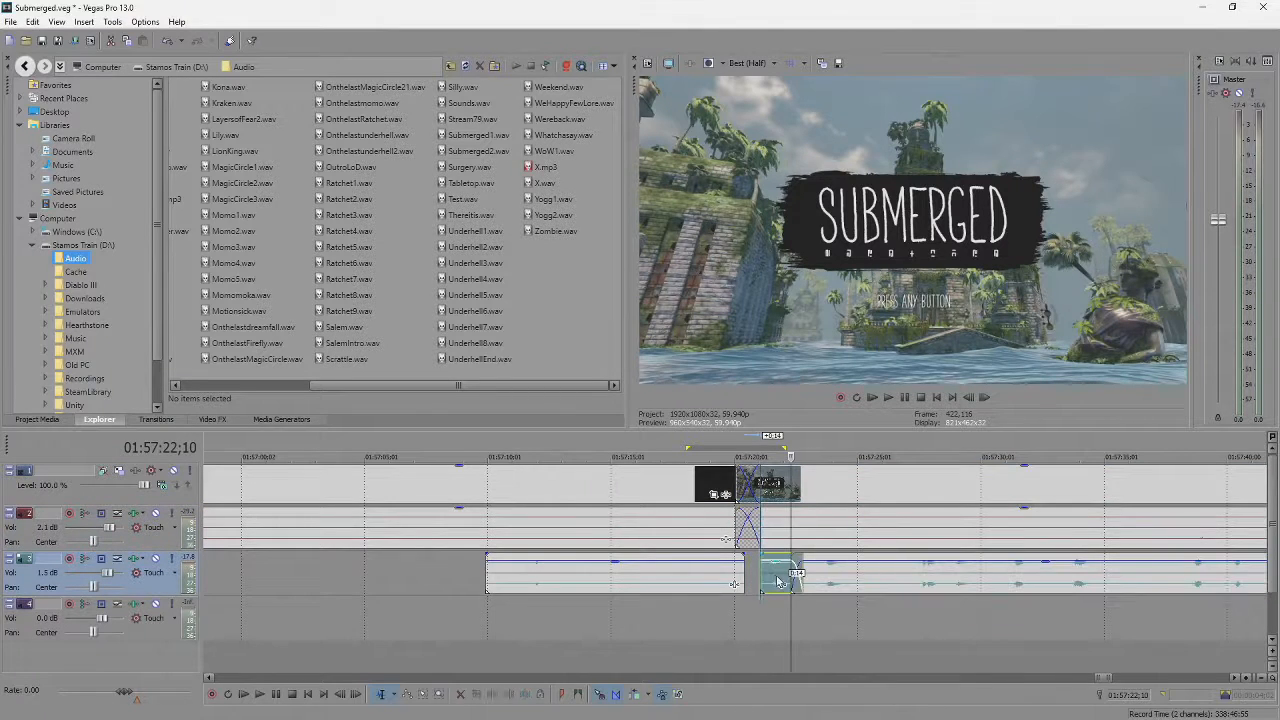
click(766, 488)
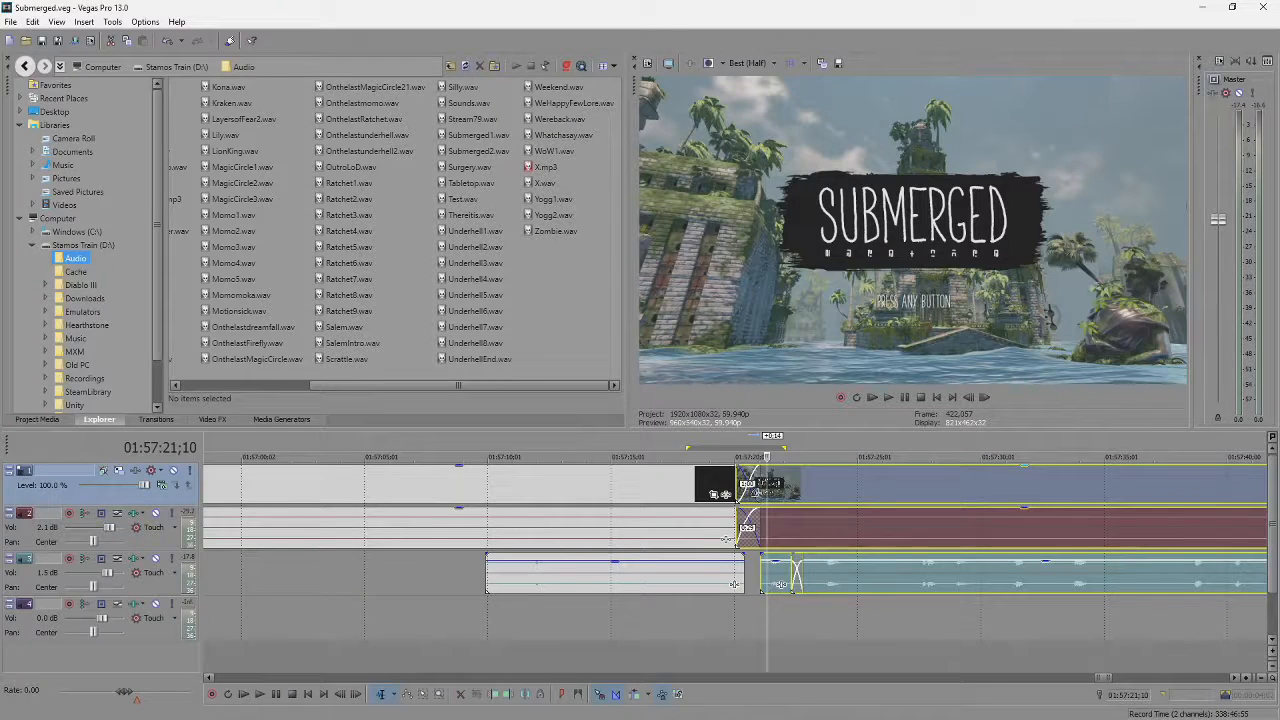
Trim the ends of the black ending's video and game-audio clips back to about 01:57:19.
drag(759, 493, 714, 493)
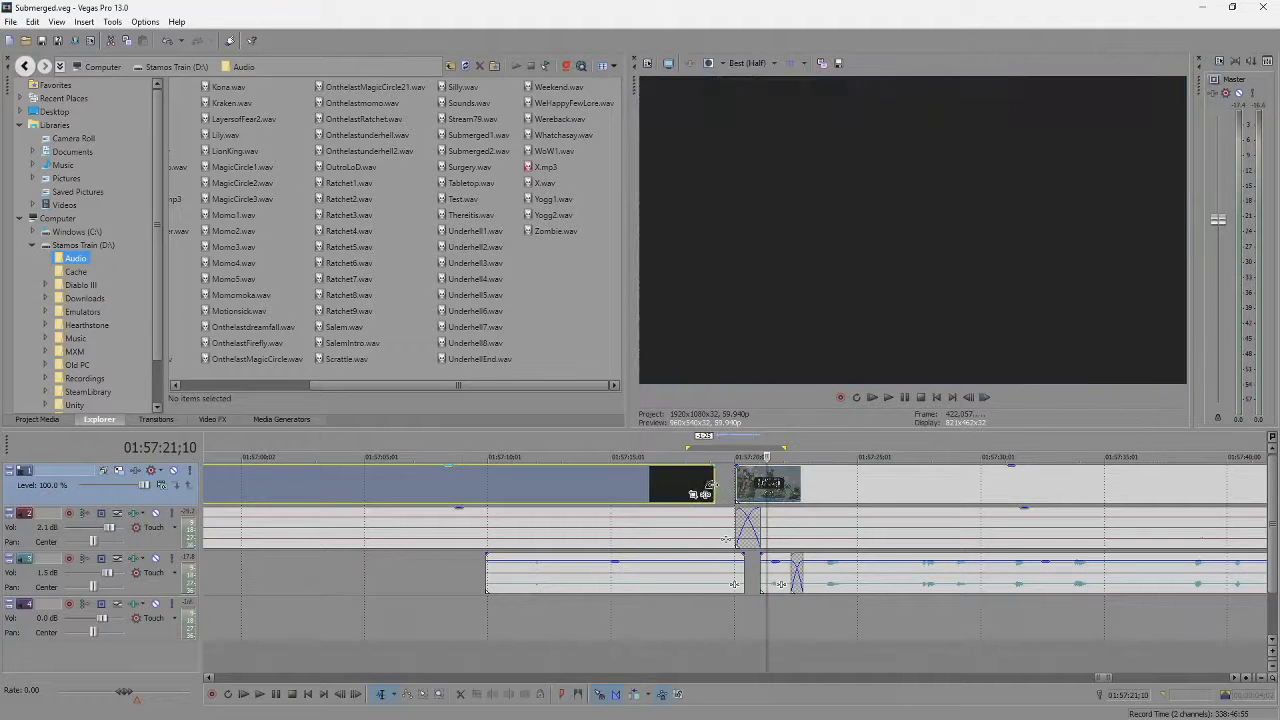
drag(757, 530, 714, 530)
click(628, 522)
key(space)
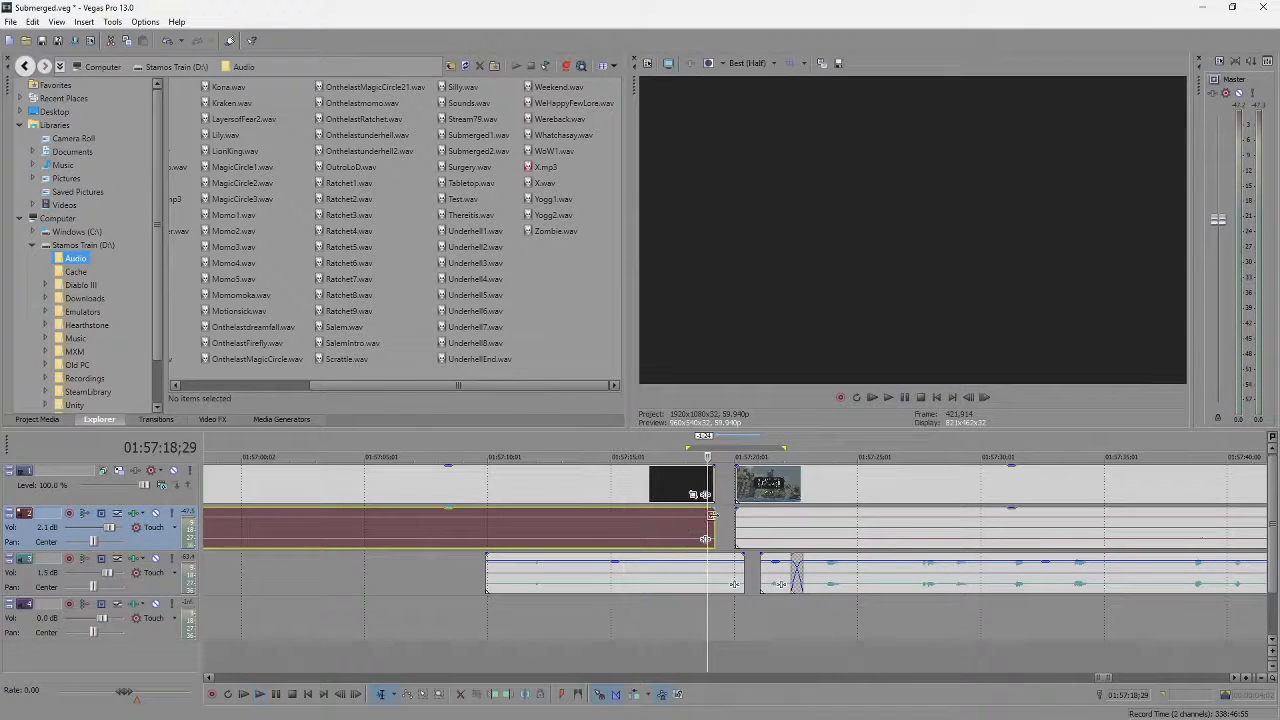
Save the project and move all clips from the title screen onward back together so they overlap the trimmed ending clips.
click(773, 495)
right_click(774, 492)
click(818, 558)
key(ctrl+s)
drag(783, 487, 747, 487)
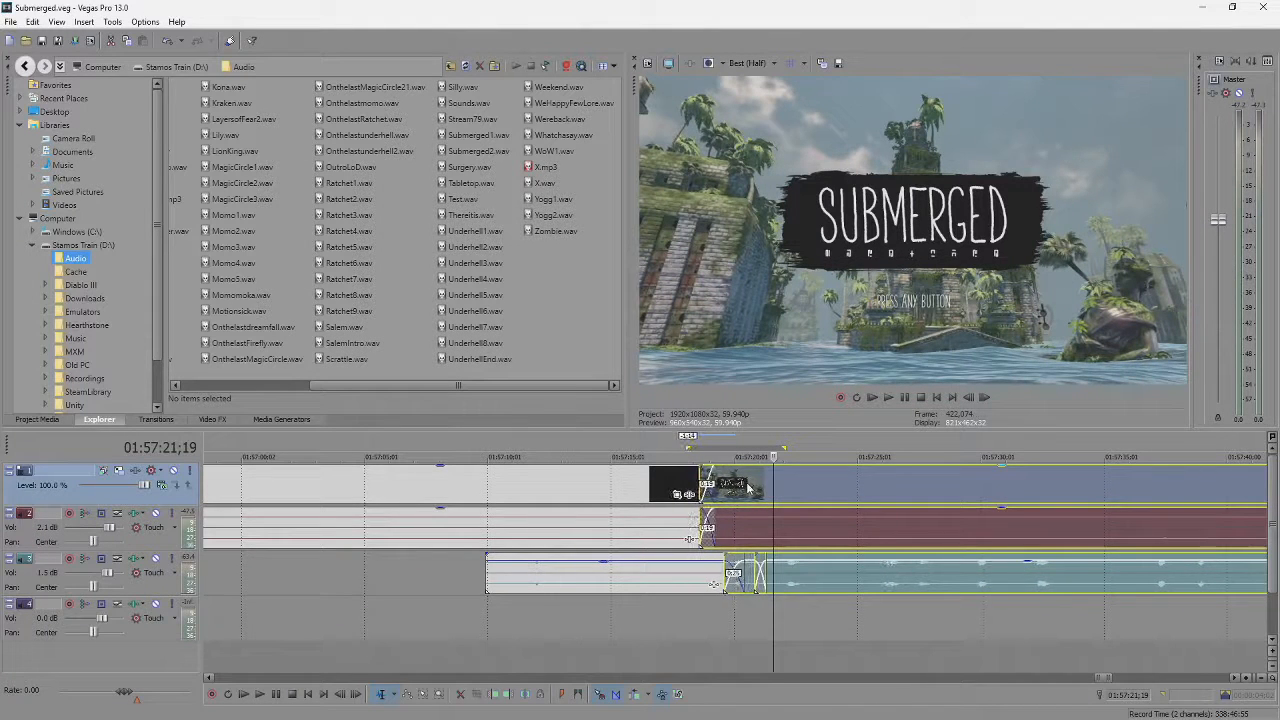
Trim the earlier commentary clip's end to about 01:57:18;24 and shift the title-screen clips back for one-second video and game-audio crossfades.
click(677, 585)
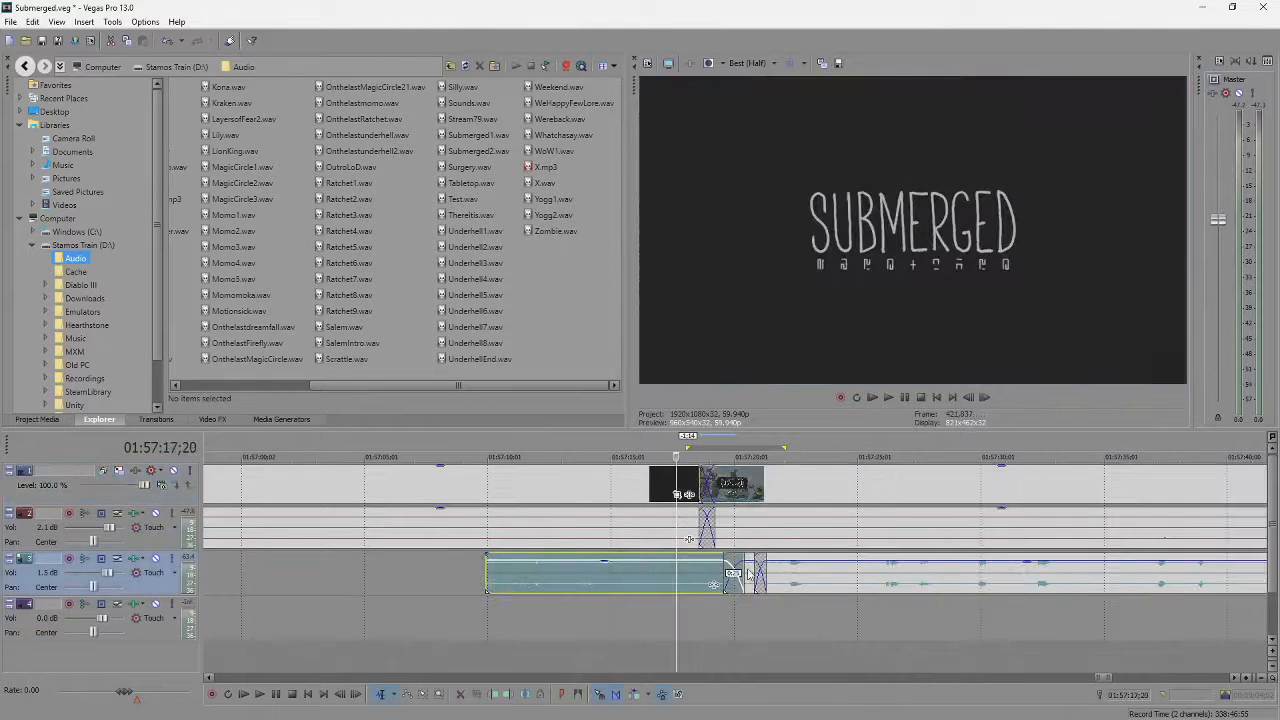
drag(713, 585, 695, 585)
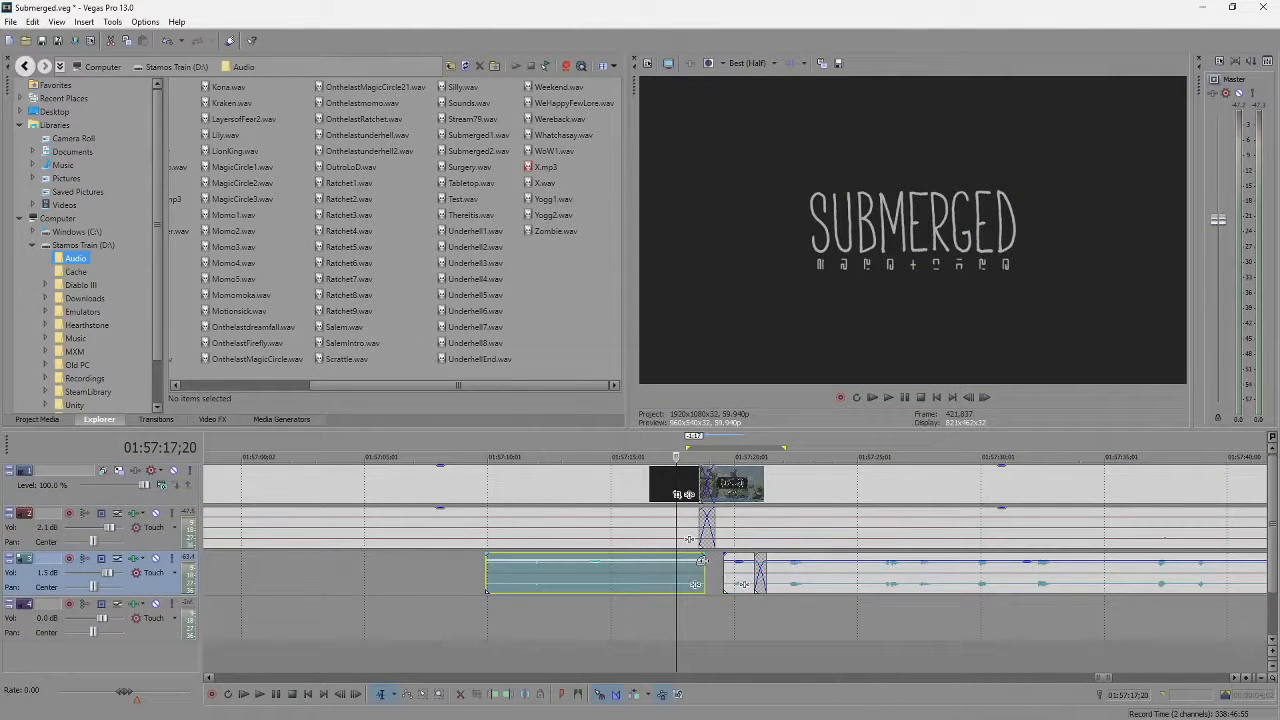
click(684, 472)
drag(764, 493, 756, 492)
click(687, 493)
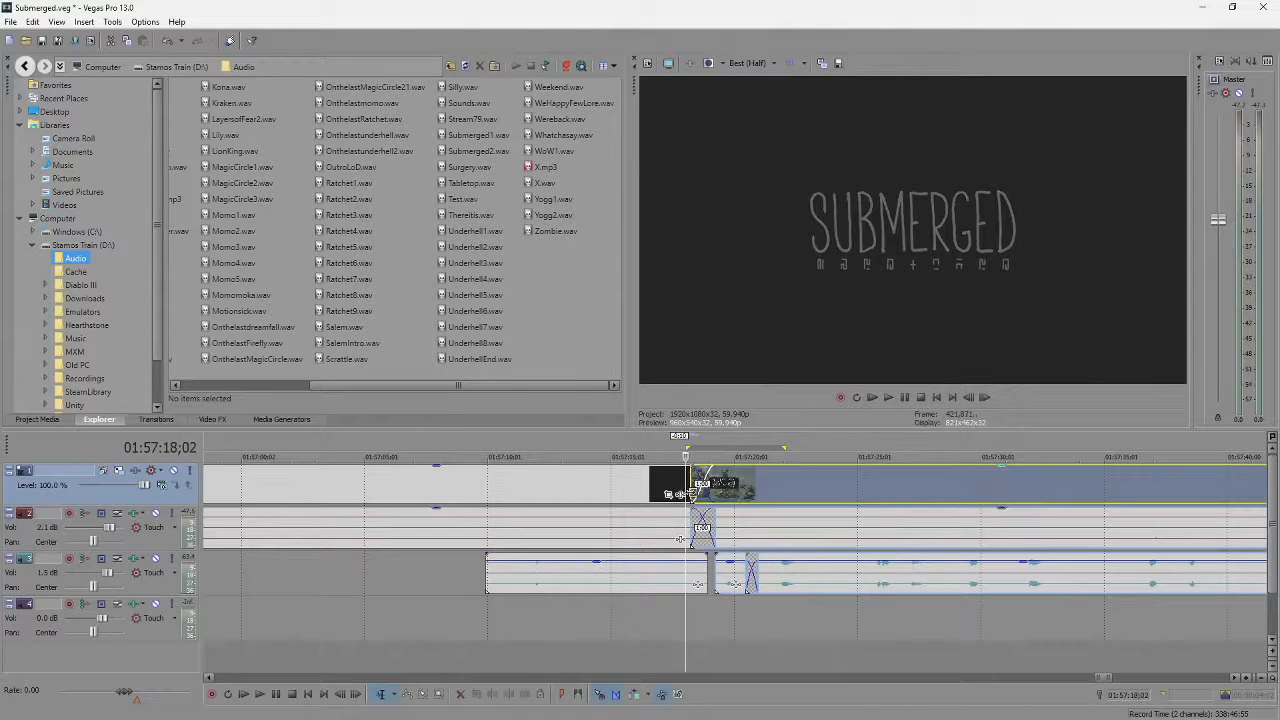
key(space)
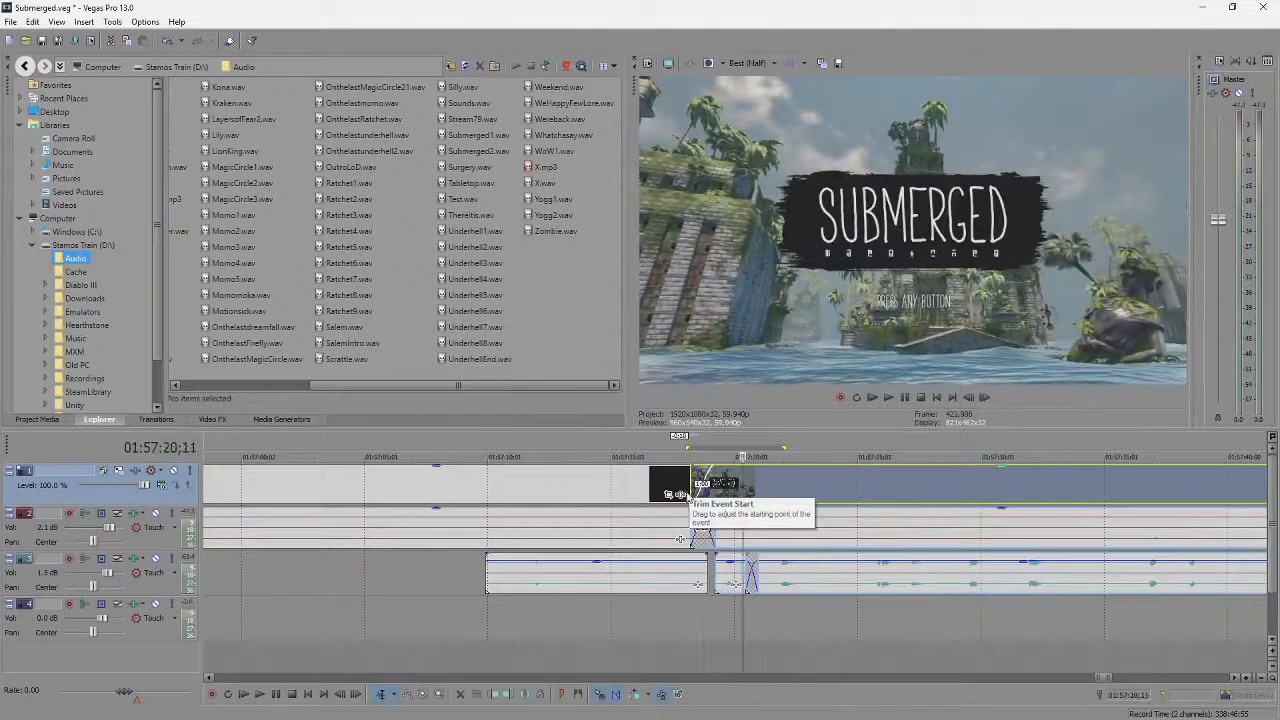
key(space)
click(666, 495)
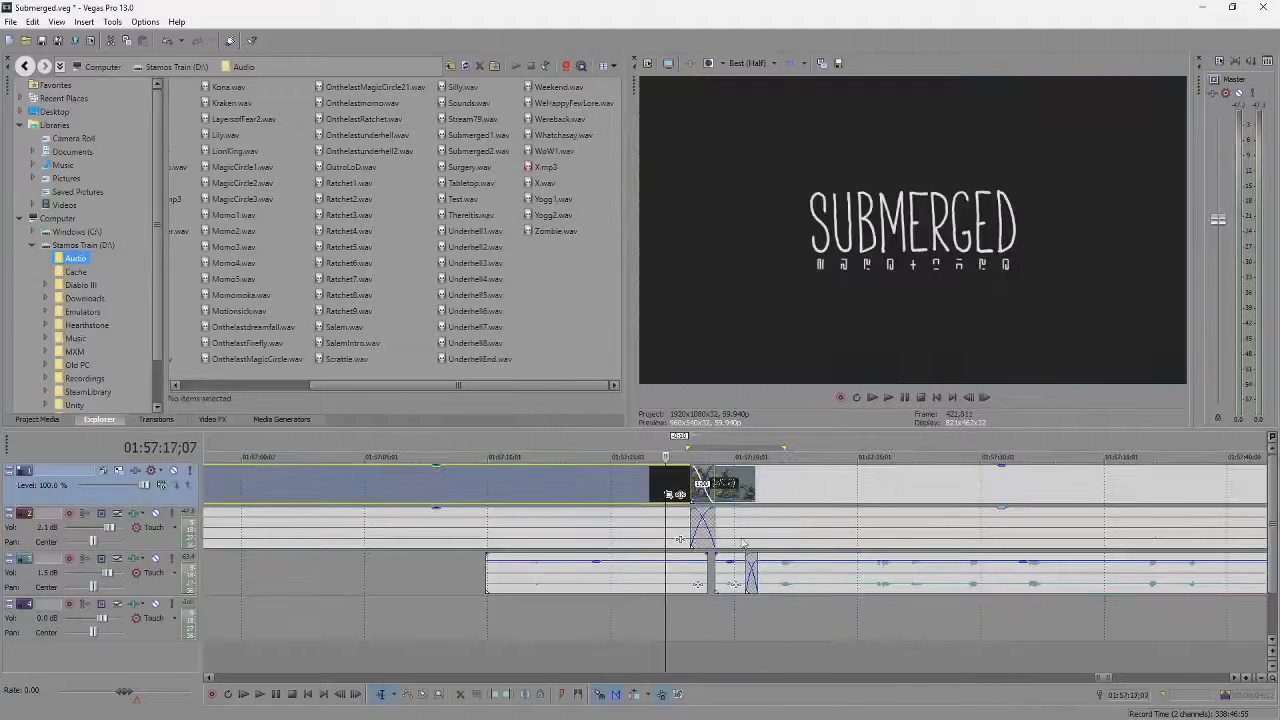
Lengthen the game-audio crossfade to about three seconds and preview the join from about 01:57:14 to 01:57:22;06.
click(740, 541)
drag(691, 523, 642, 521)
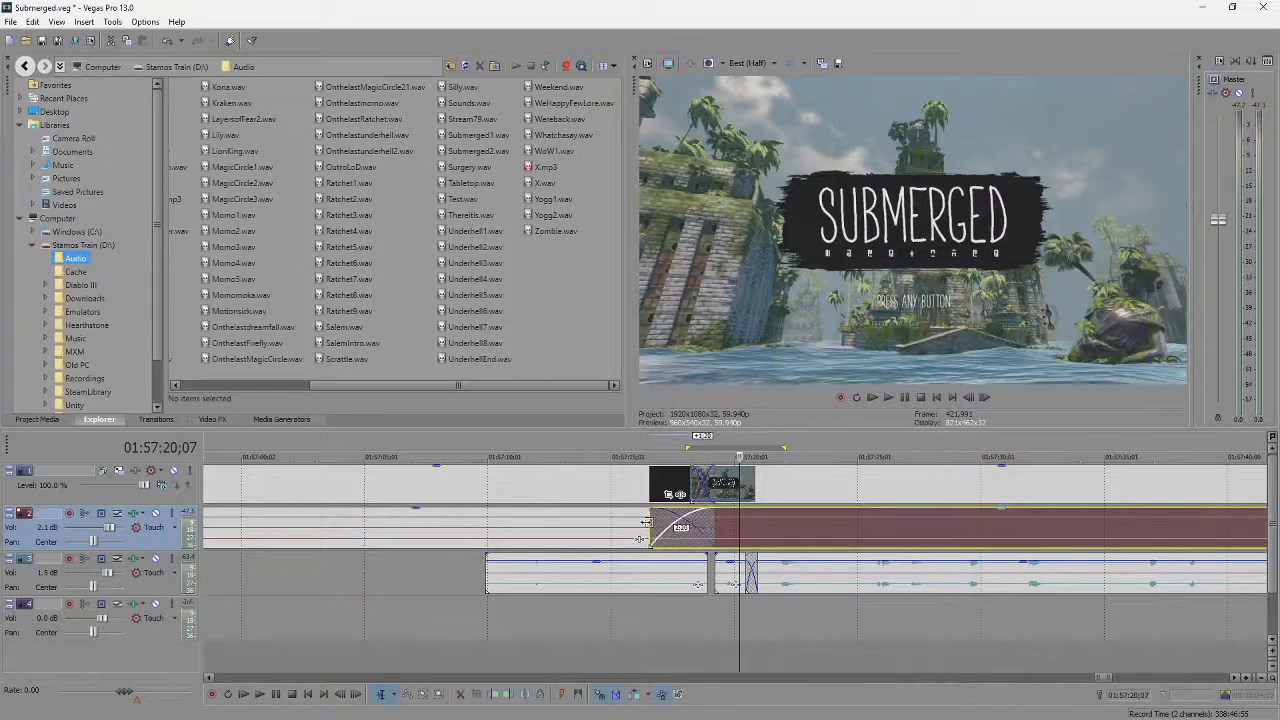
click(626, 490)
drag(593, 449, 788, 450)
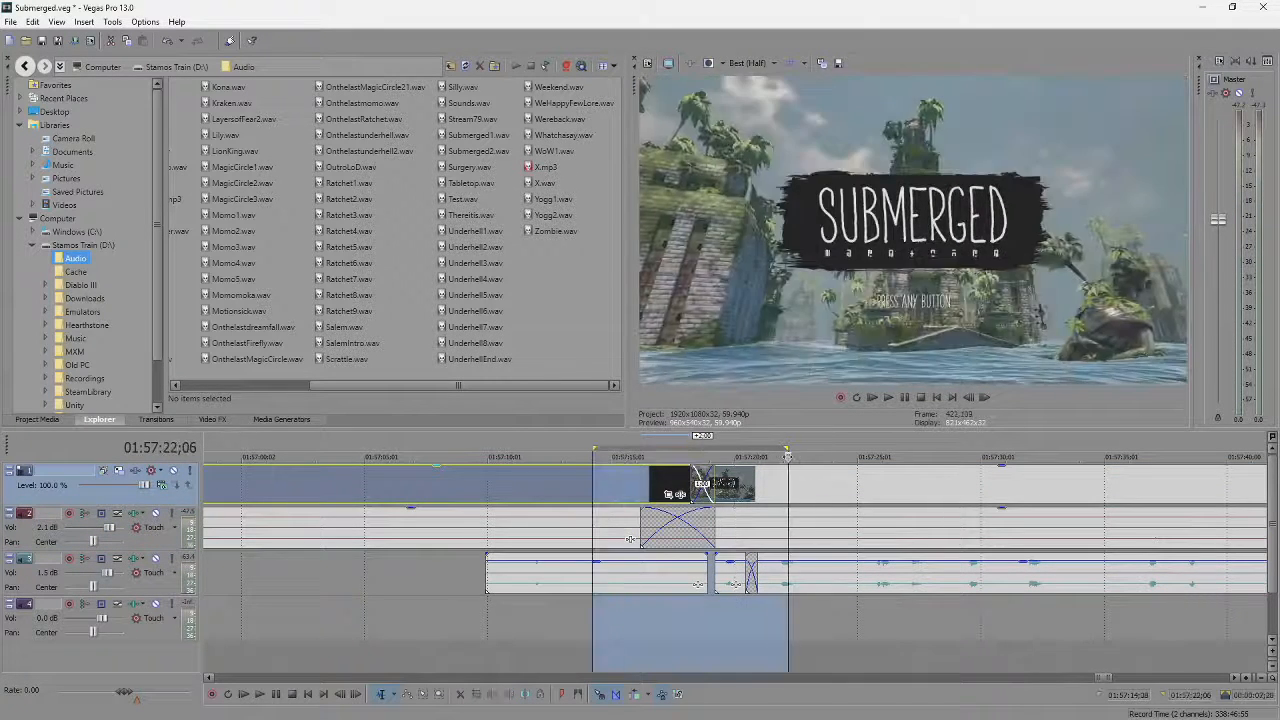
key(space)
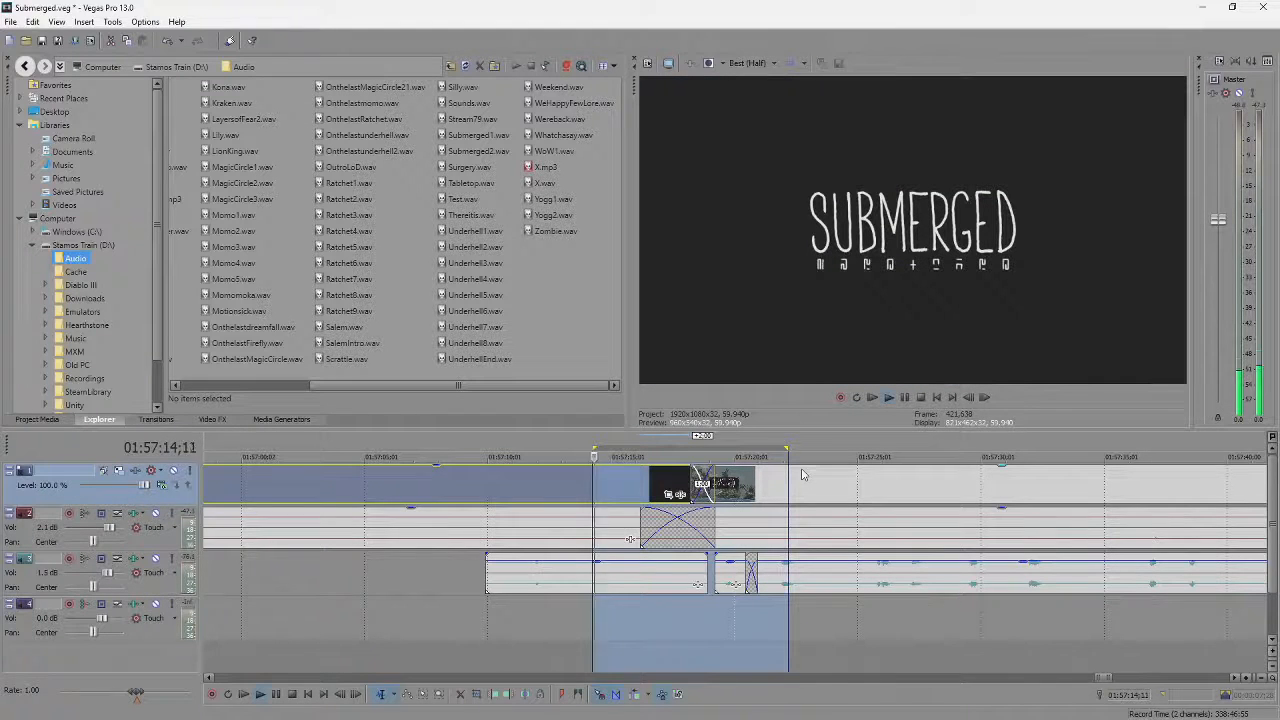
click(773, 486)
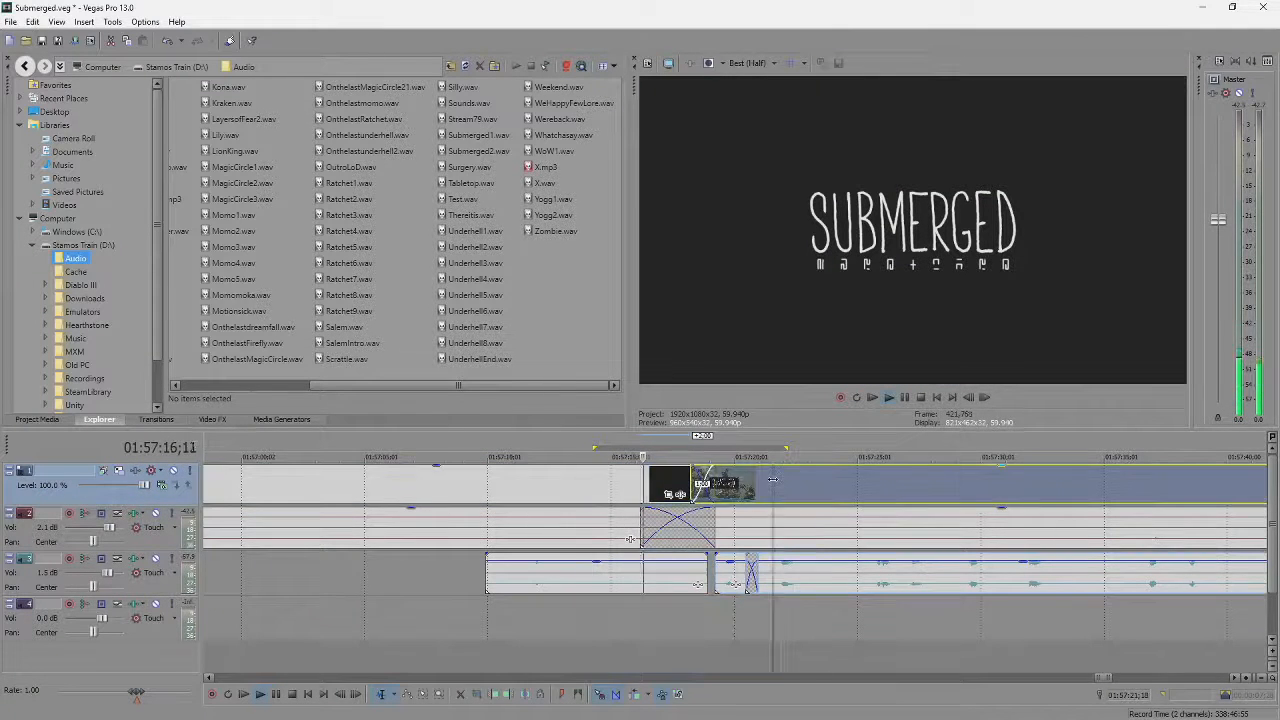
key(Return)
Extend the game-audio crossfade to about five seconds by starting the title-screen audio earlier, and preview it from 01:57:13;00.
drag(643, 519, 596, 515)
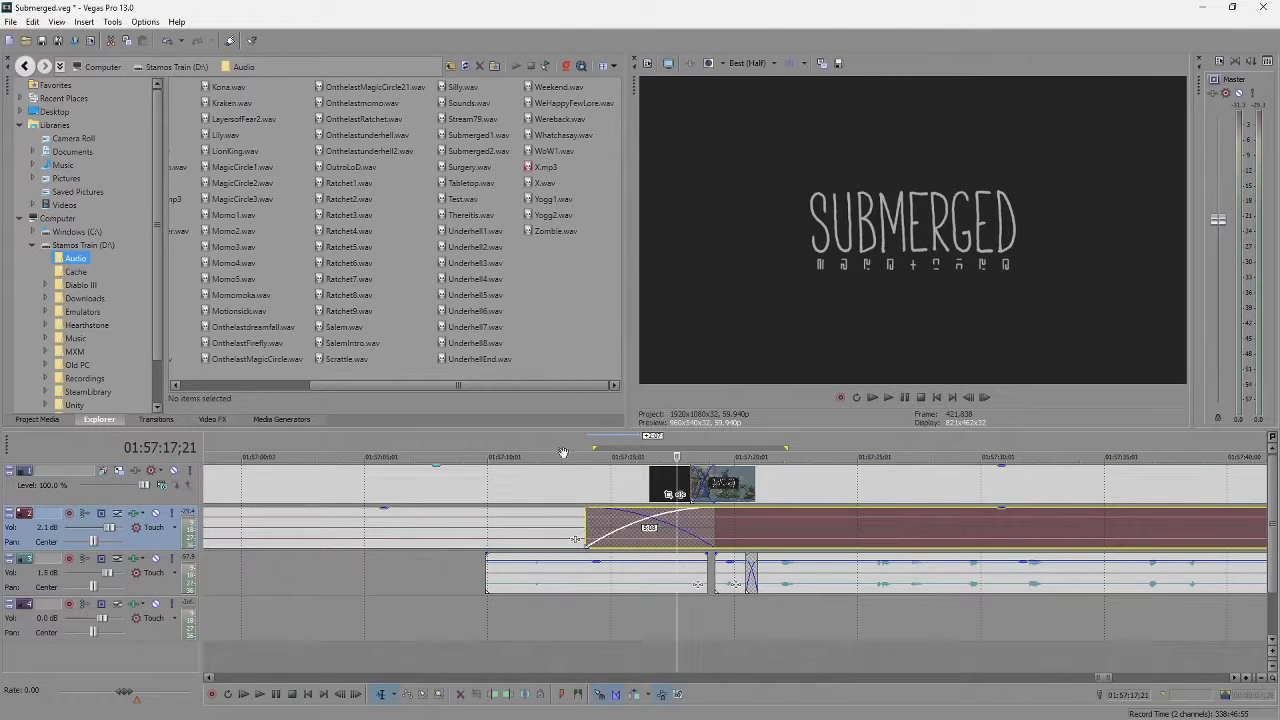
drag(563, 455, 778, 460)
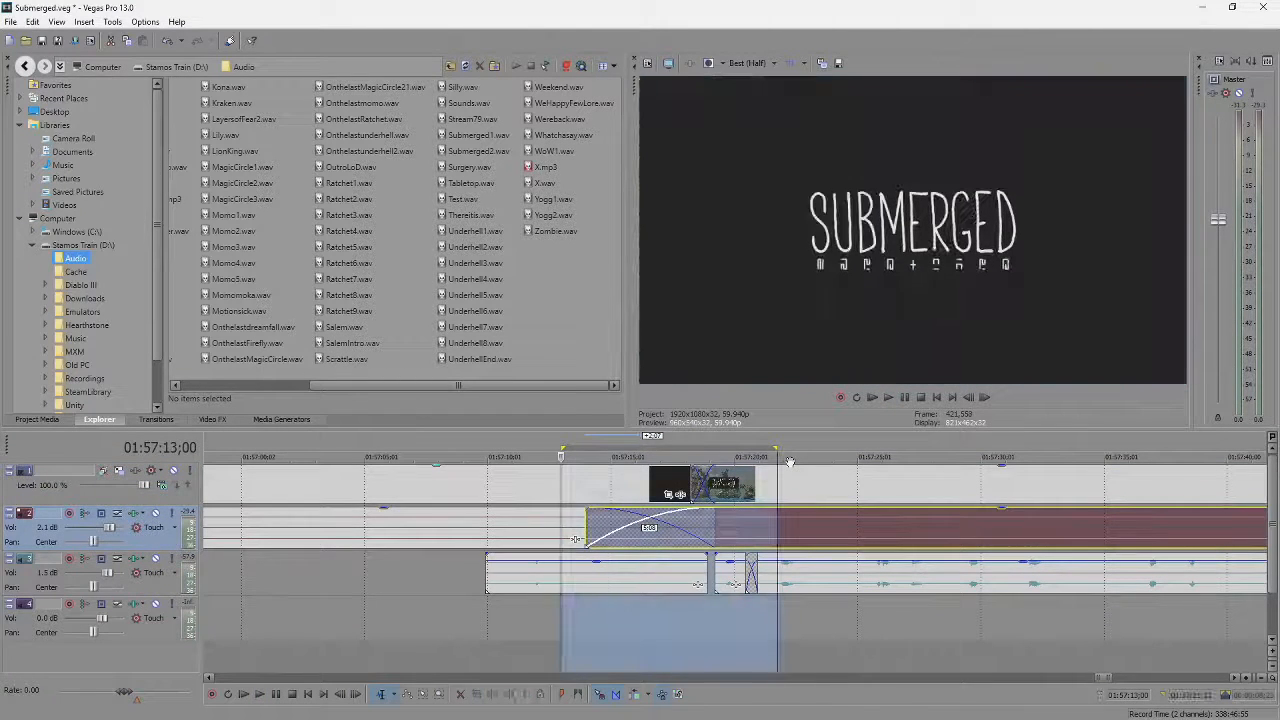
key(space)
click(728, 484)
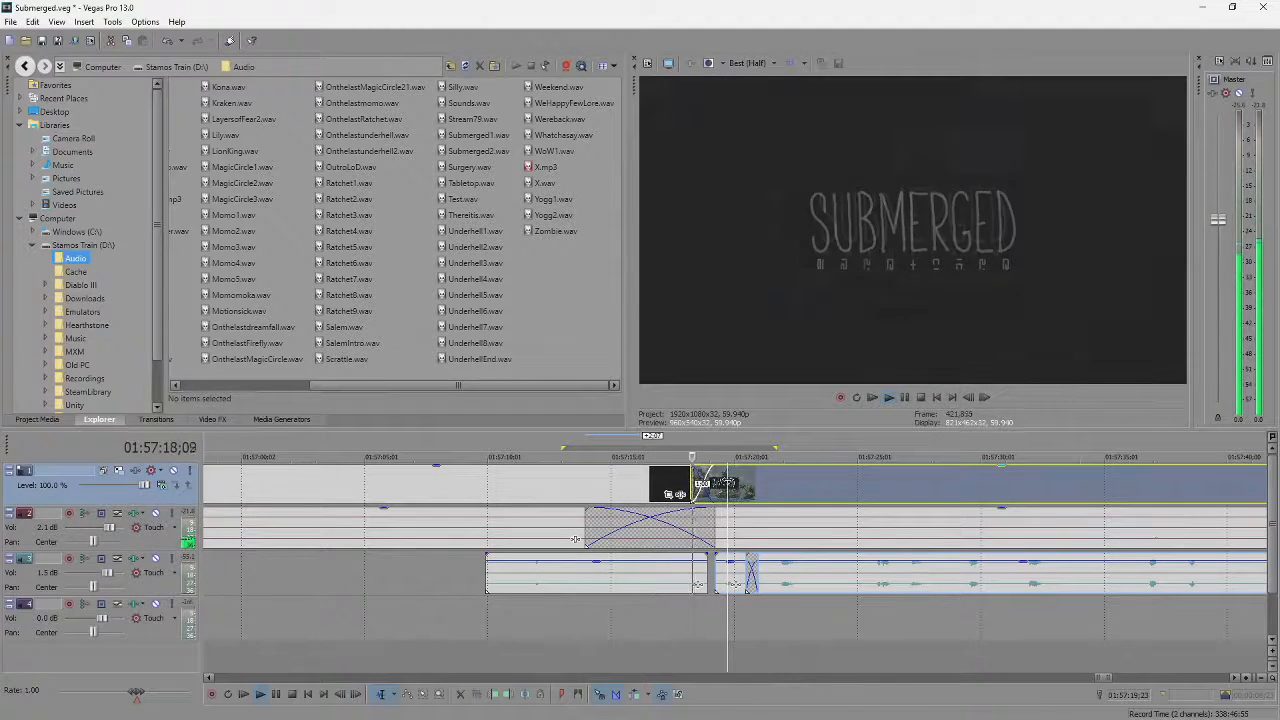
Play the title-screen section from about 01:57:22 to 01:58:37 to review its picture and commentary.
click(788, 568)
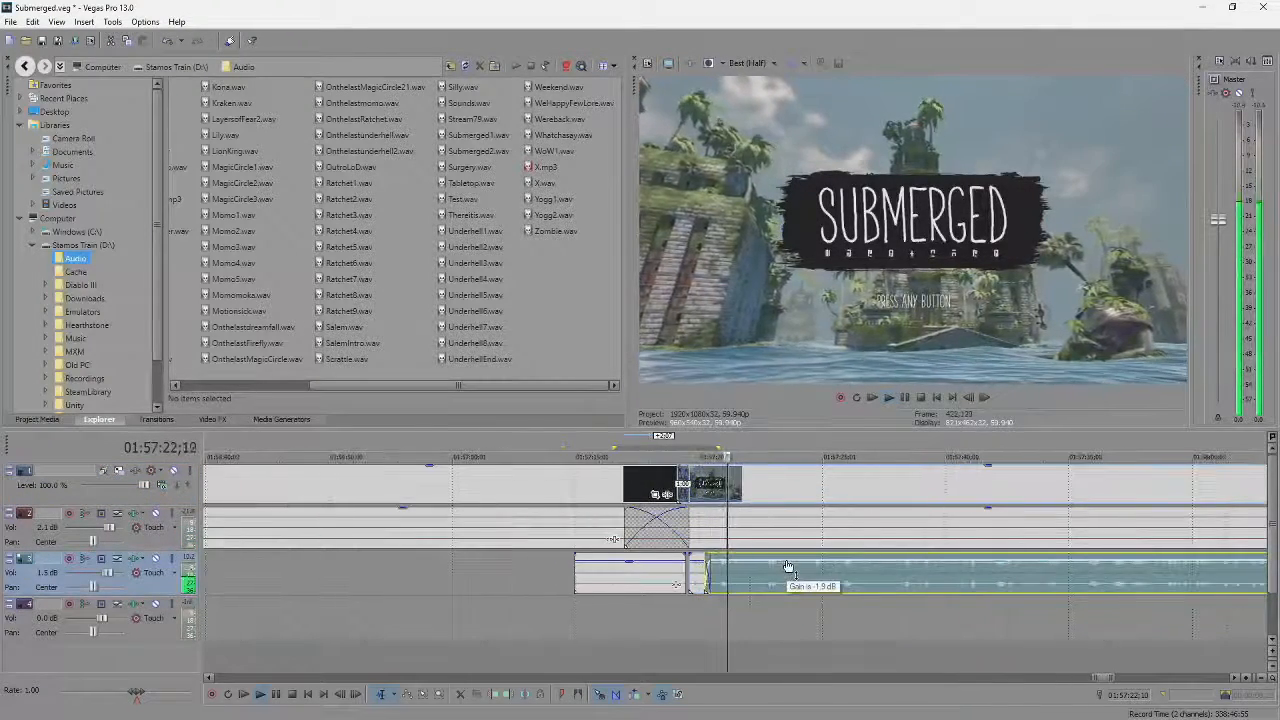
scroll(788, 567, down, 2)
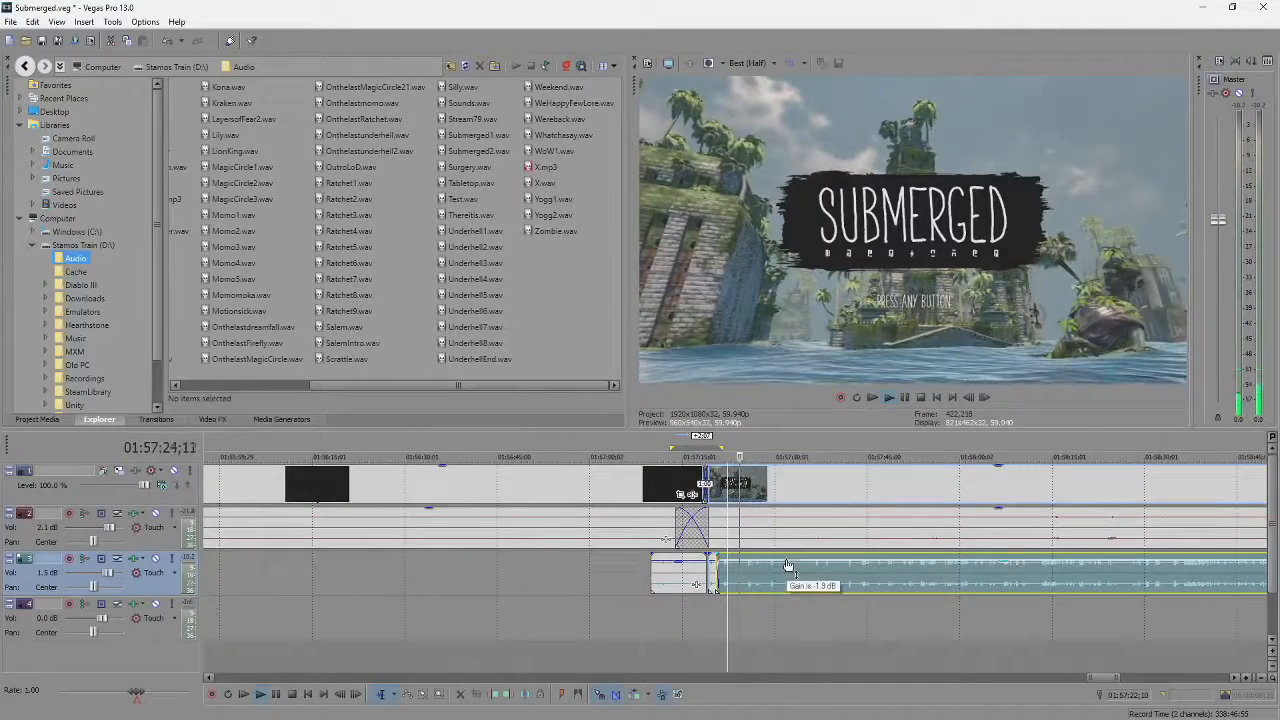
scroll(787, 564, down, 3)
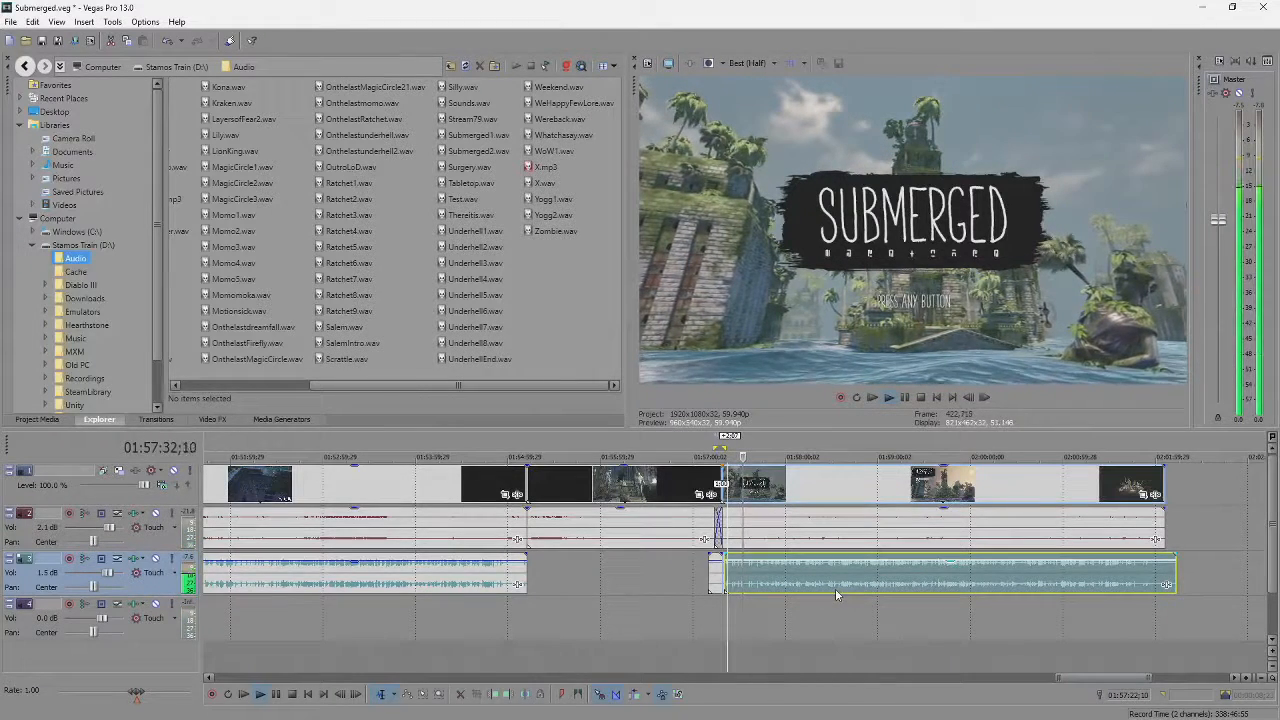
key(space)
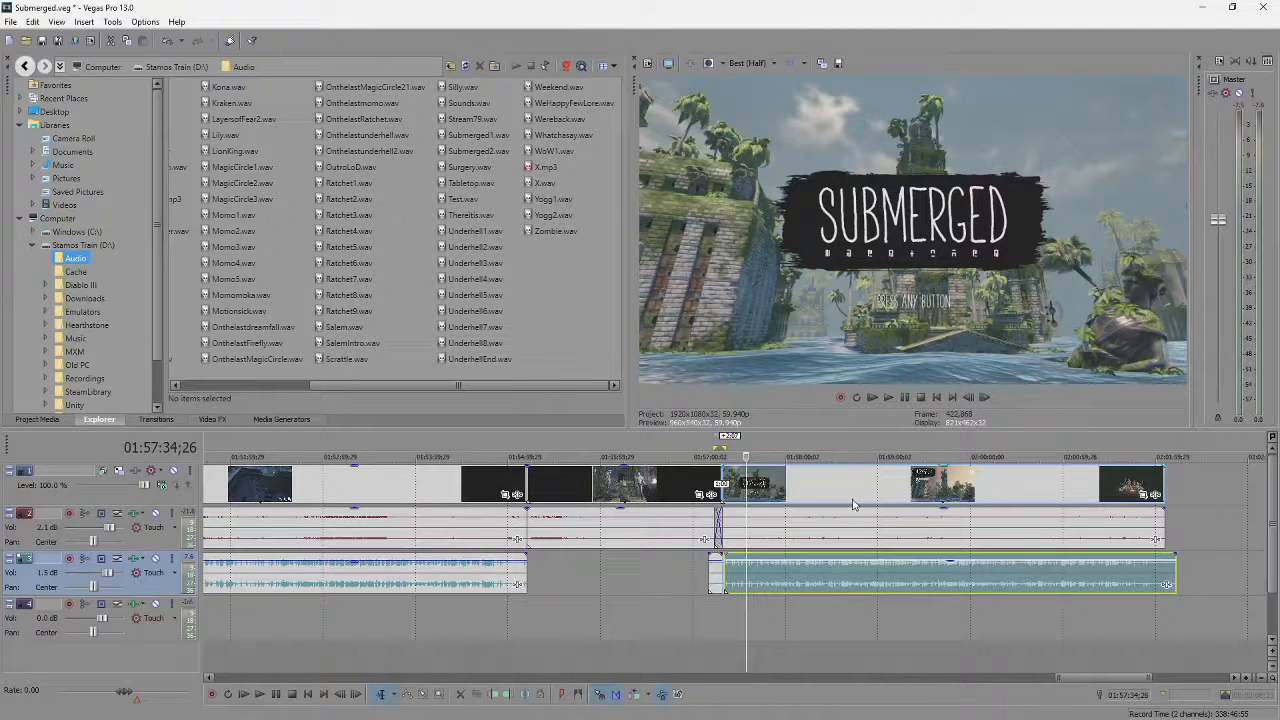
key(space)
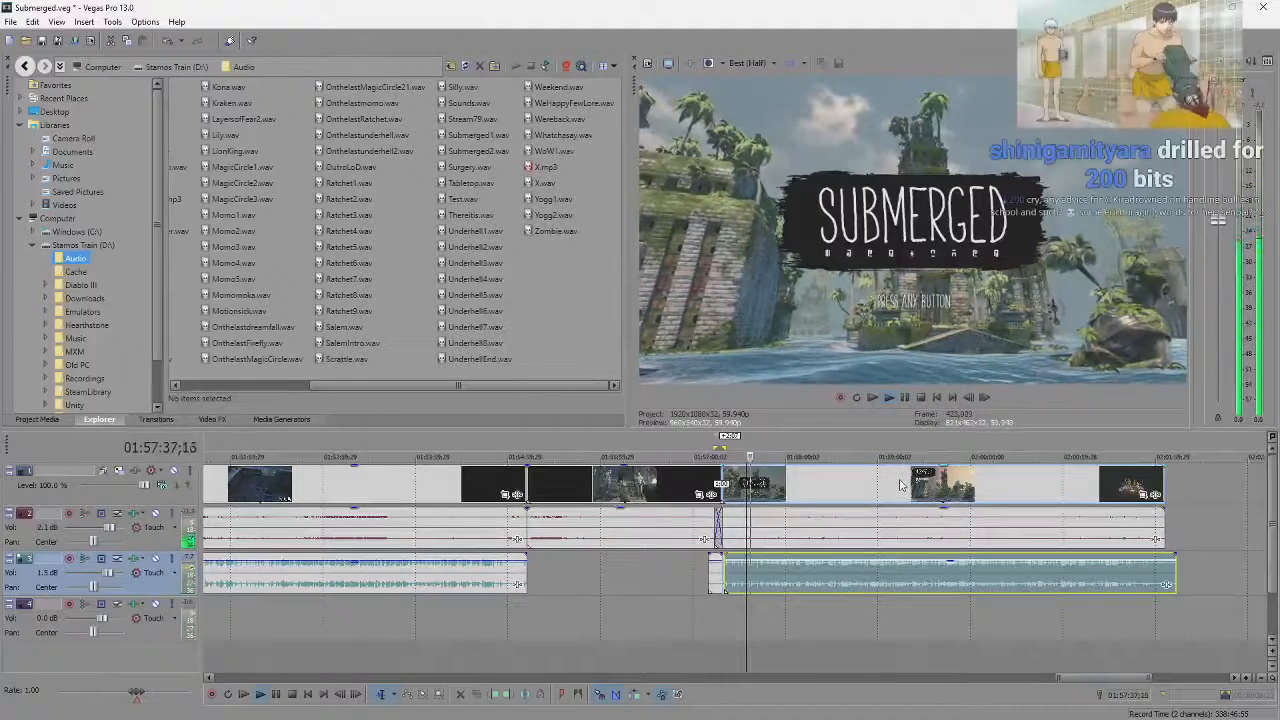
key(space)
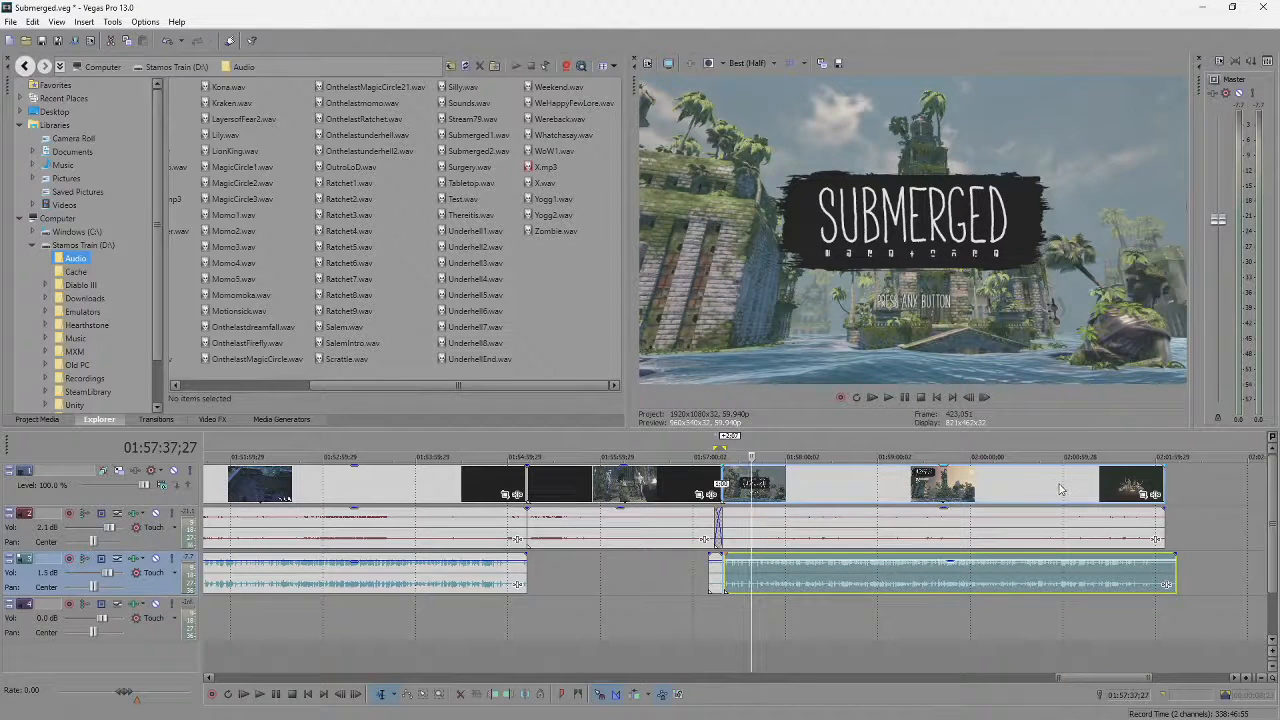
key(space)
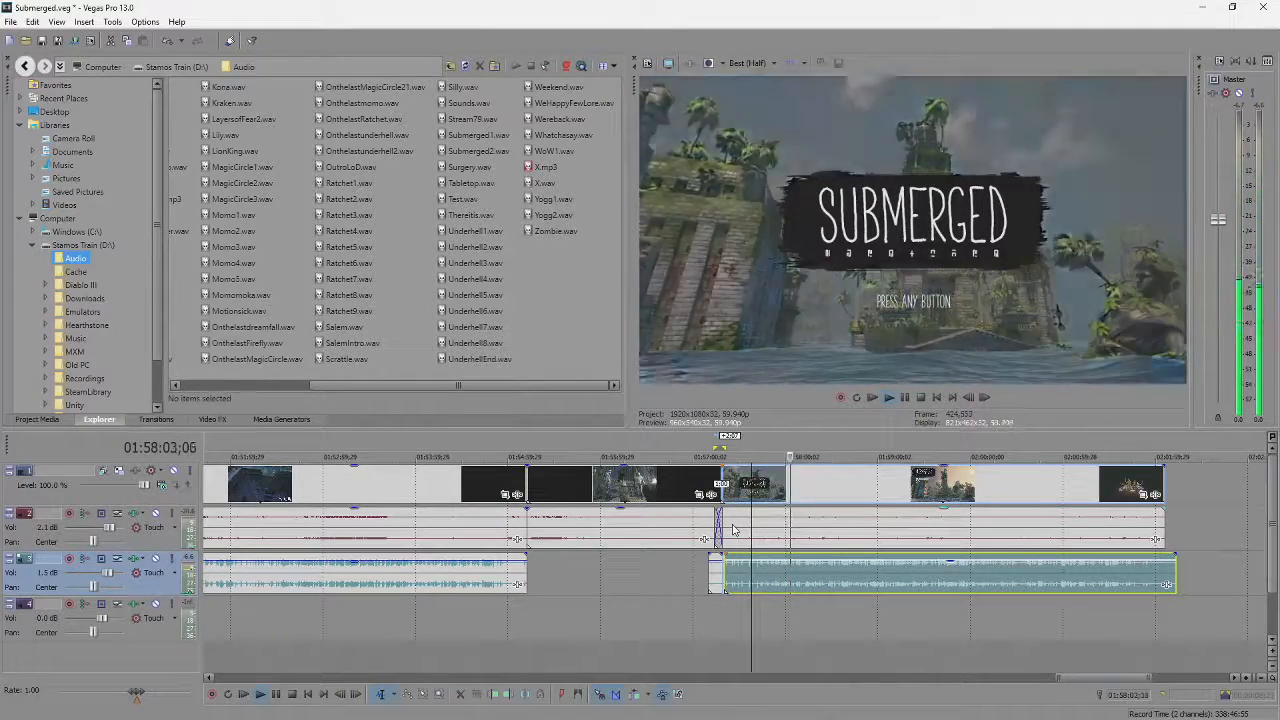
key(Return)
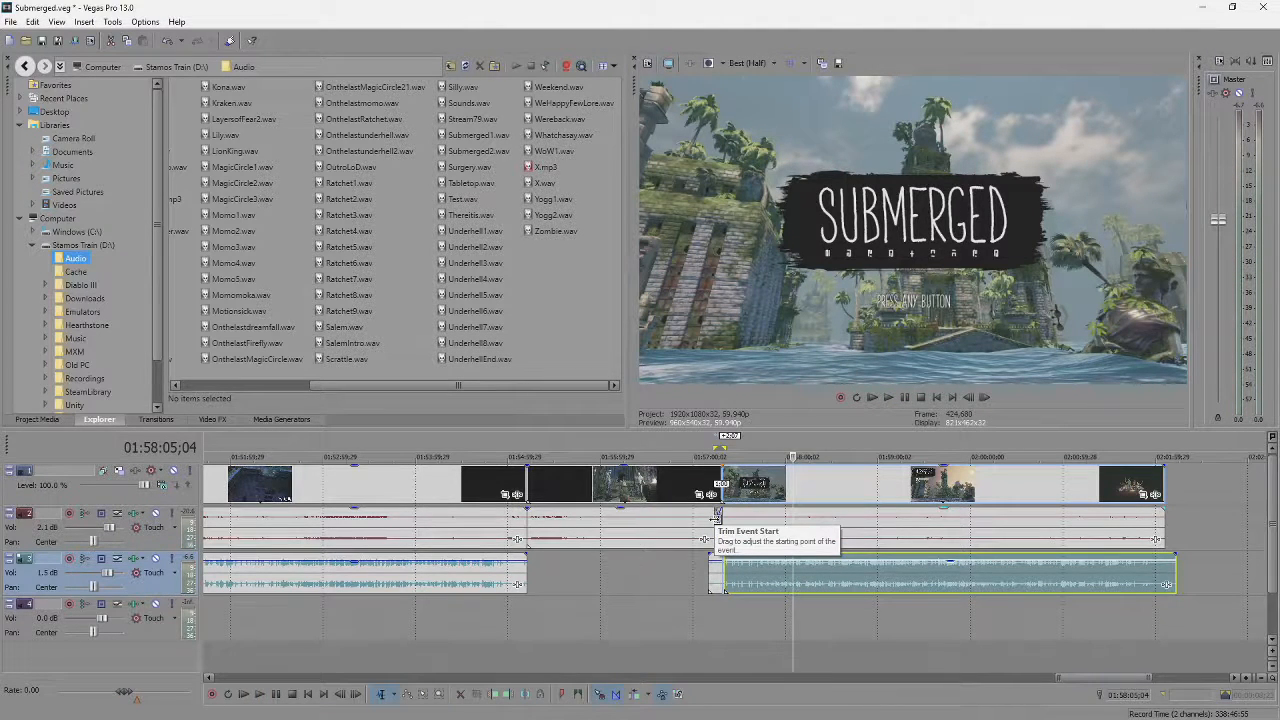
key(Return)
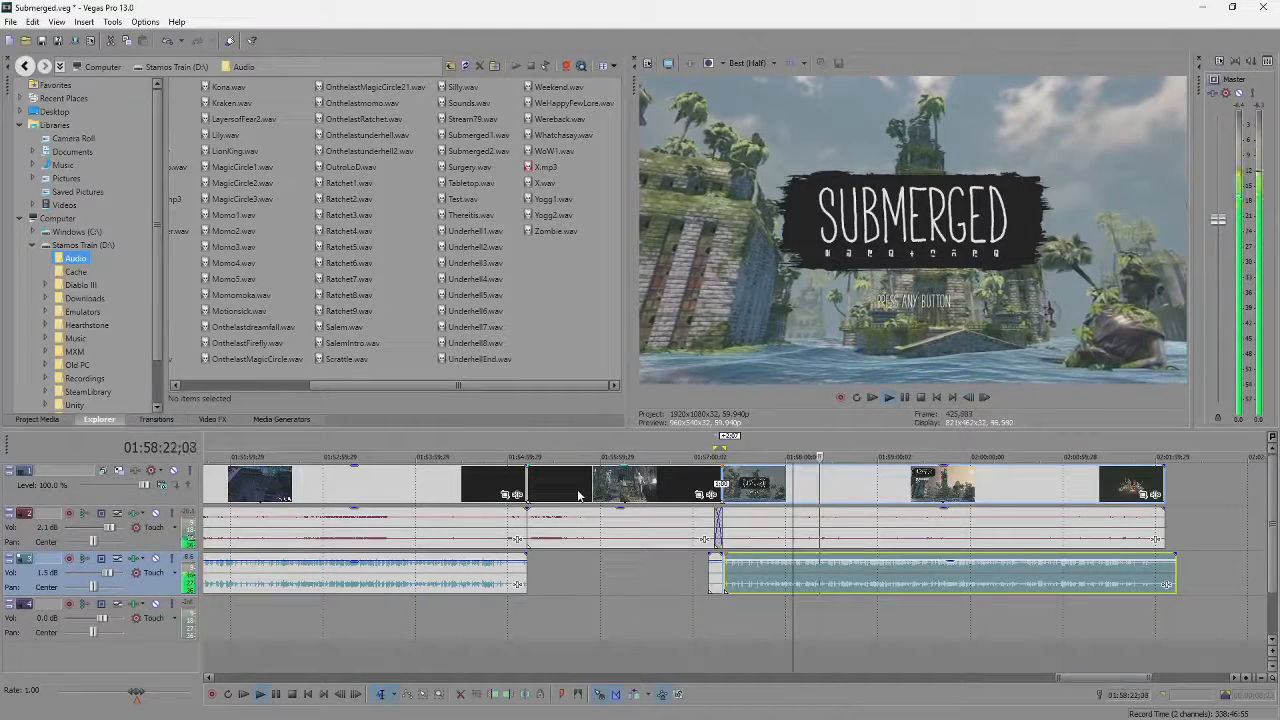
key(Return)
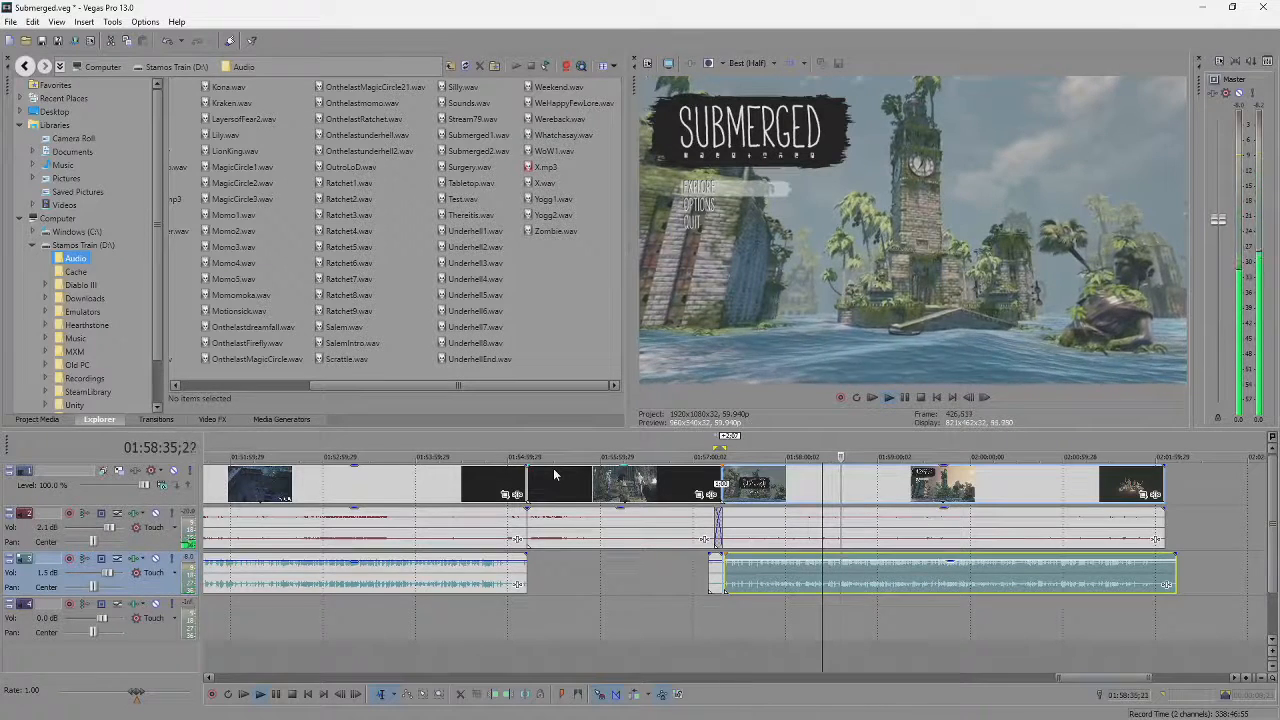
key(Return)
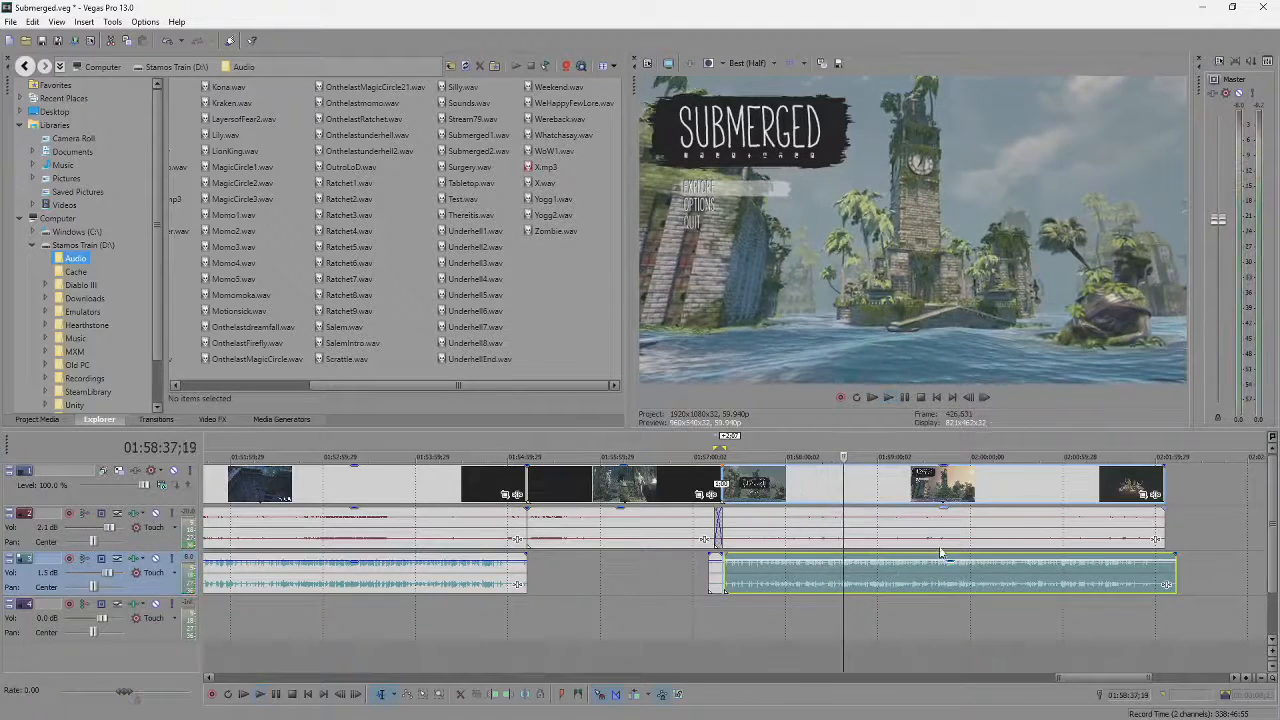
Review the recording's last seconds on the sunset menu screen and split the video, game audio and commentary at about 02:01:49.
click(1128, 490)
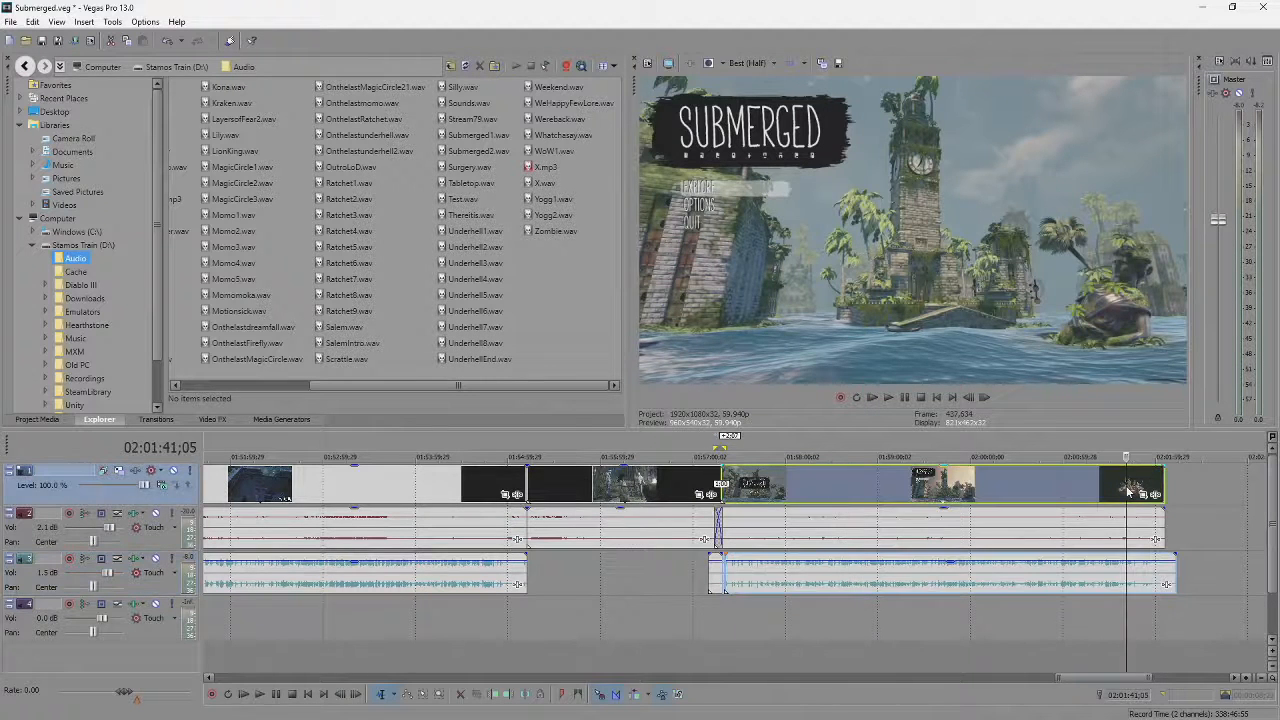
scroll(1045, 508, up, 5)
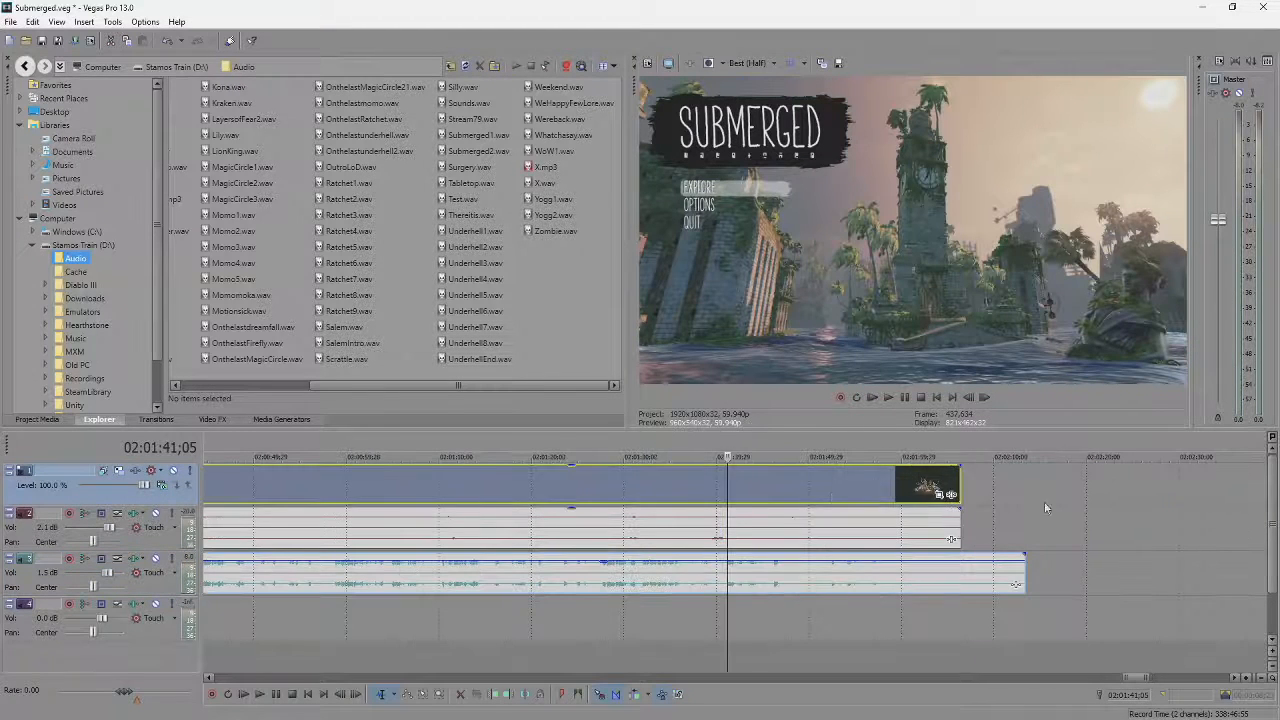
click(762, 496)
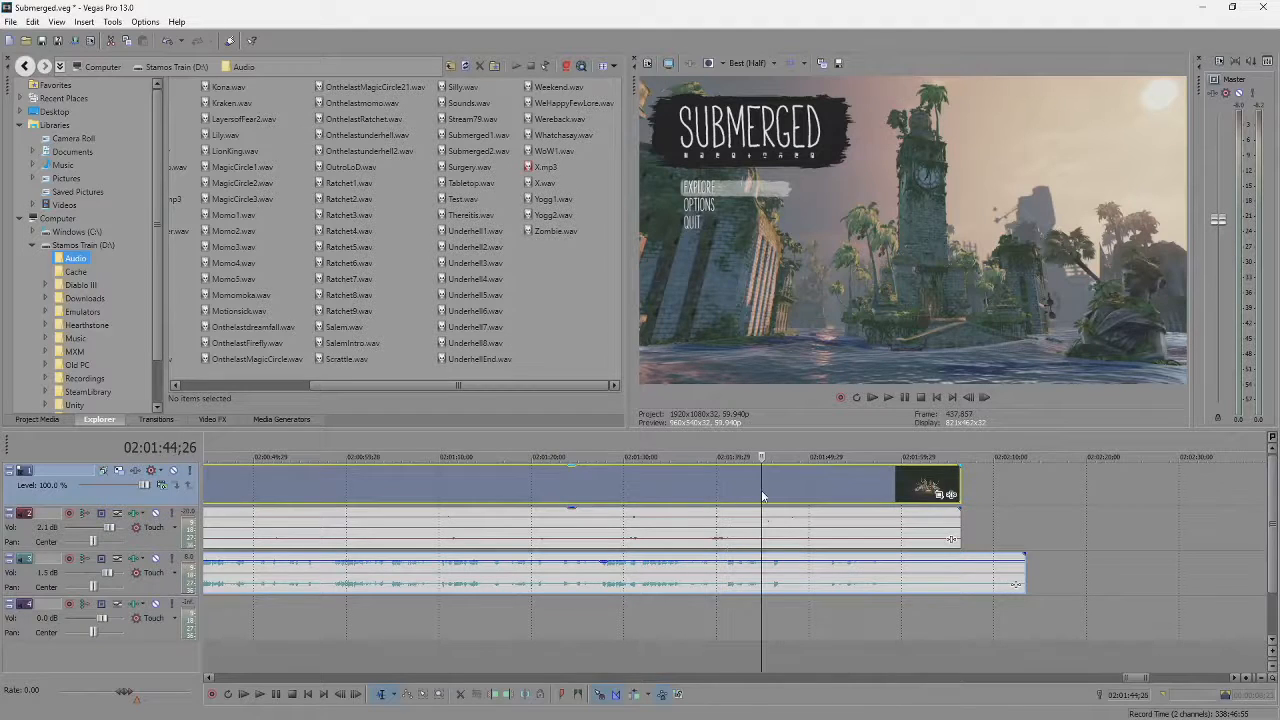
key(space)
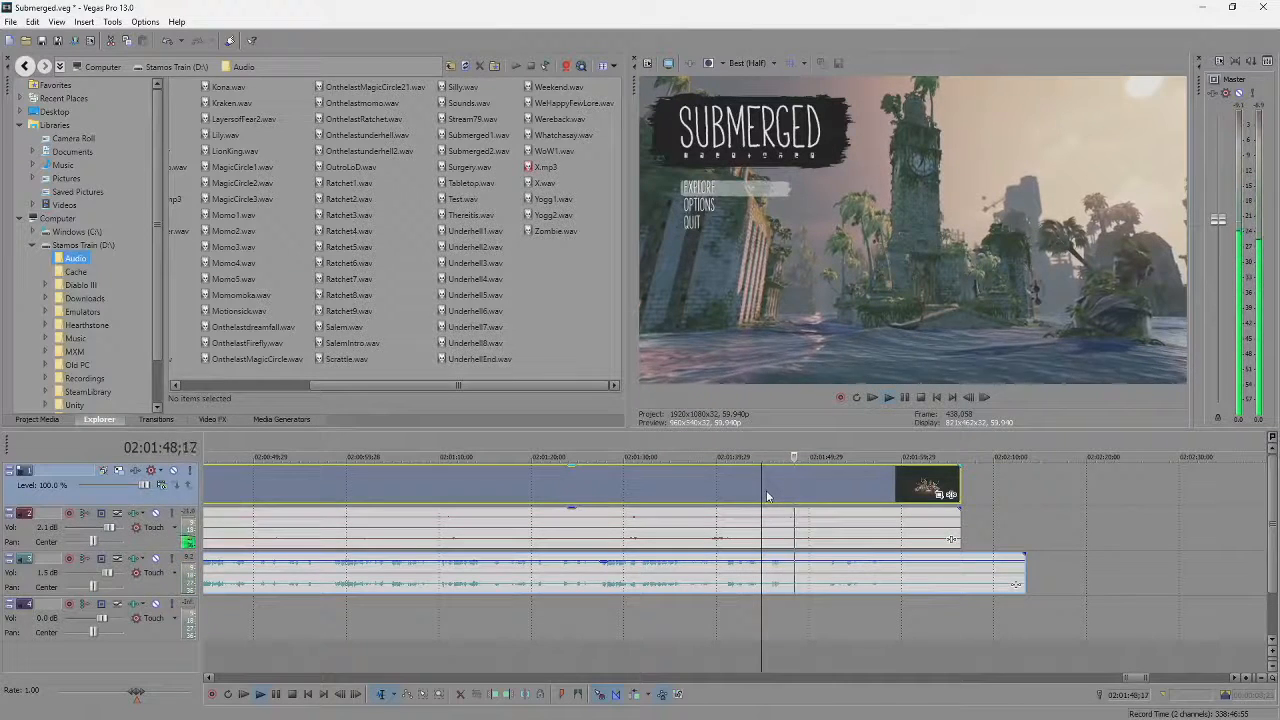
key(space)
key(s)
click(818, 488)
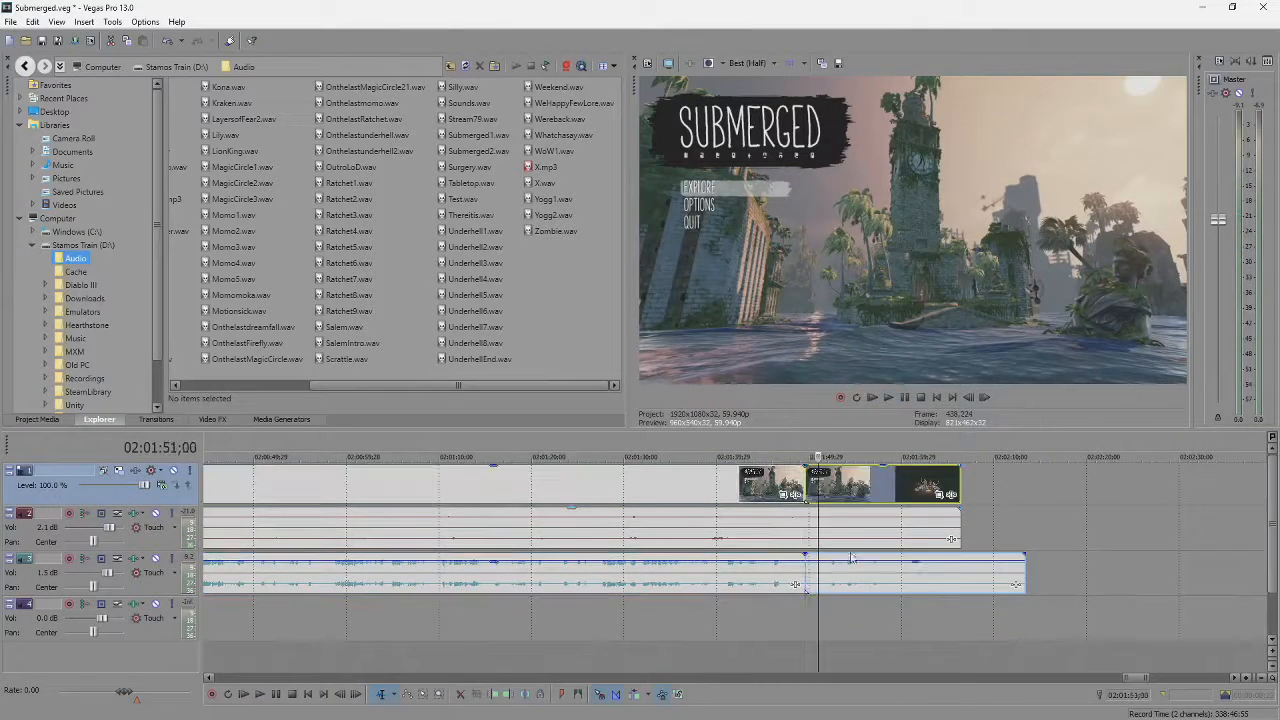
click(806, 520)
key(s)
Delete the leftover video, game-audio and commentary pieces after the final split.
click(838, 488)
ctrl+click(866, 572)
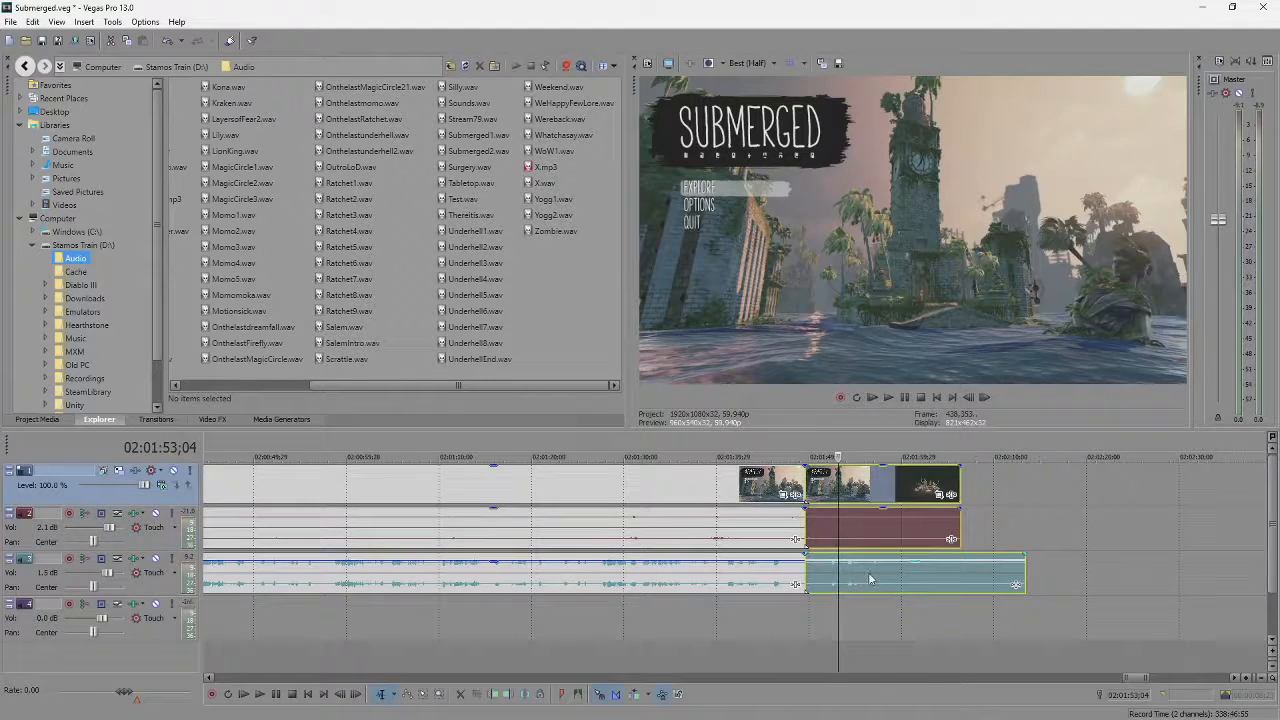
key(Delete)
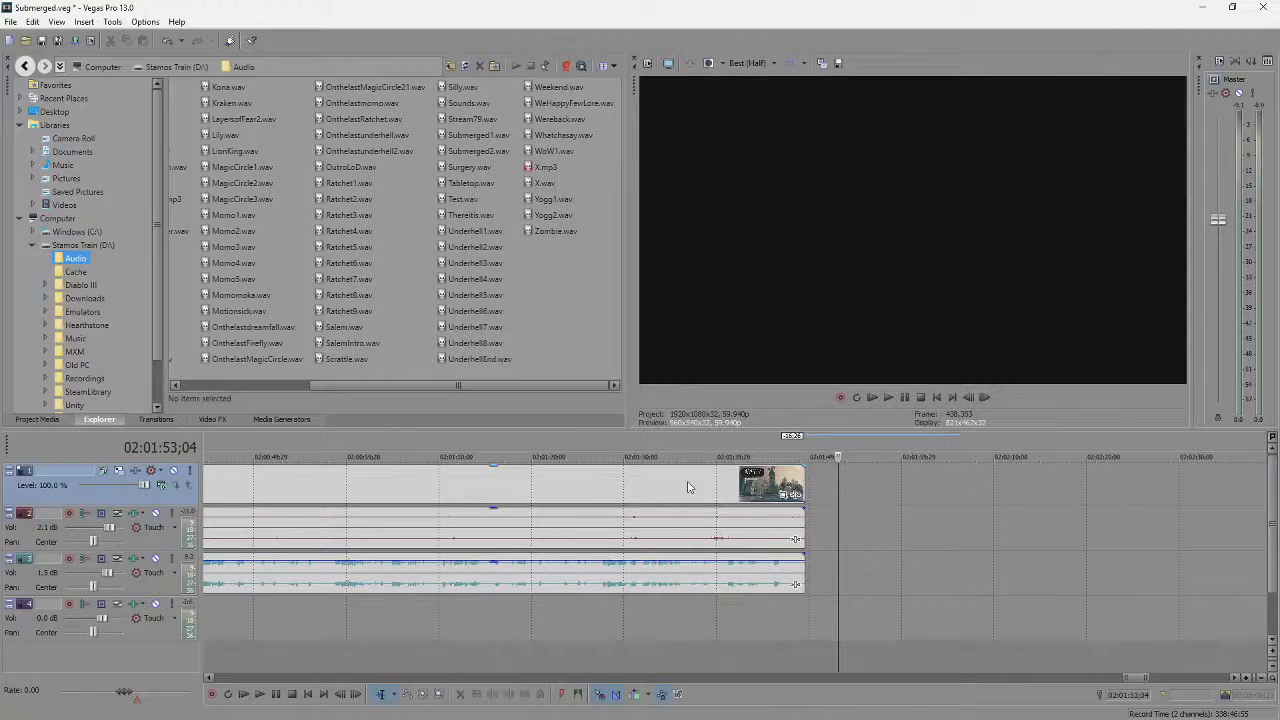
Add a fade-out of about 49 seconds to the end of the last video and game-audio clips, starting near 02:01:01.
click(744, 486)
ctrl+click(775, 541)
drag(808, 494, 350, 494)
click(766, 484)
scroll(390, 476, down, 4)
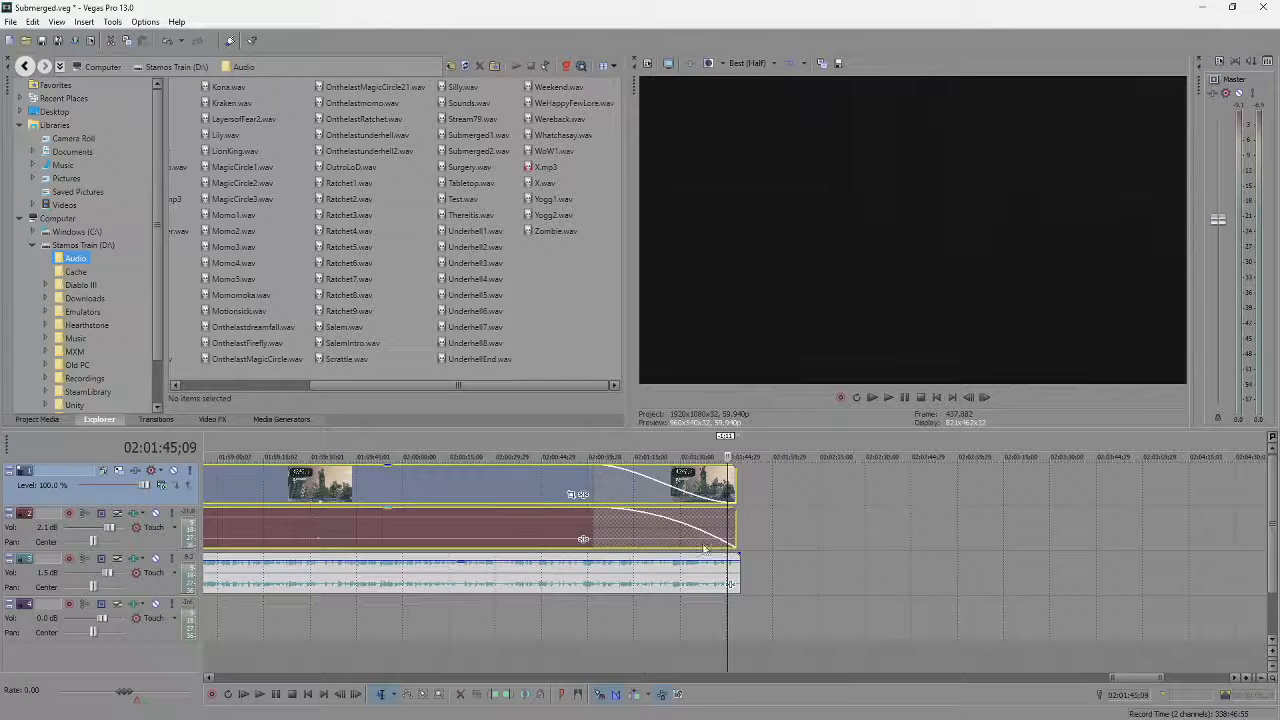
click(627, 483)
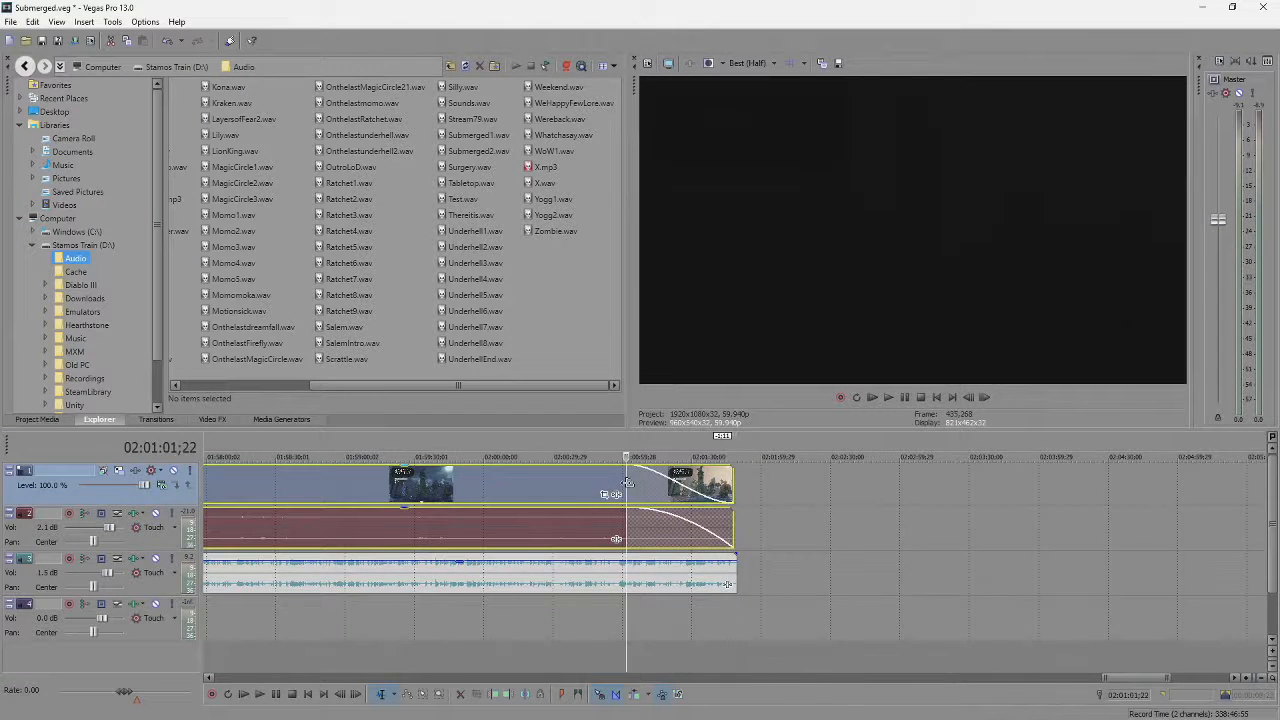
Play the start of the fade-out near 02:01:01 and the last seconds before 02:01:48 to check the ending's picture and commentary.
key(space)
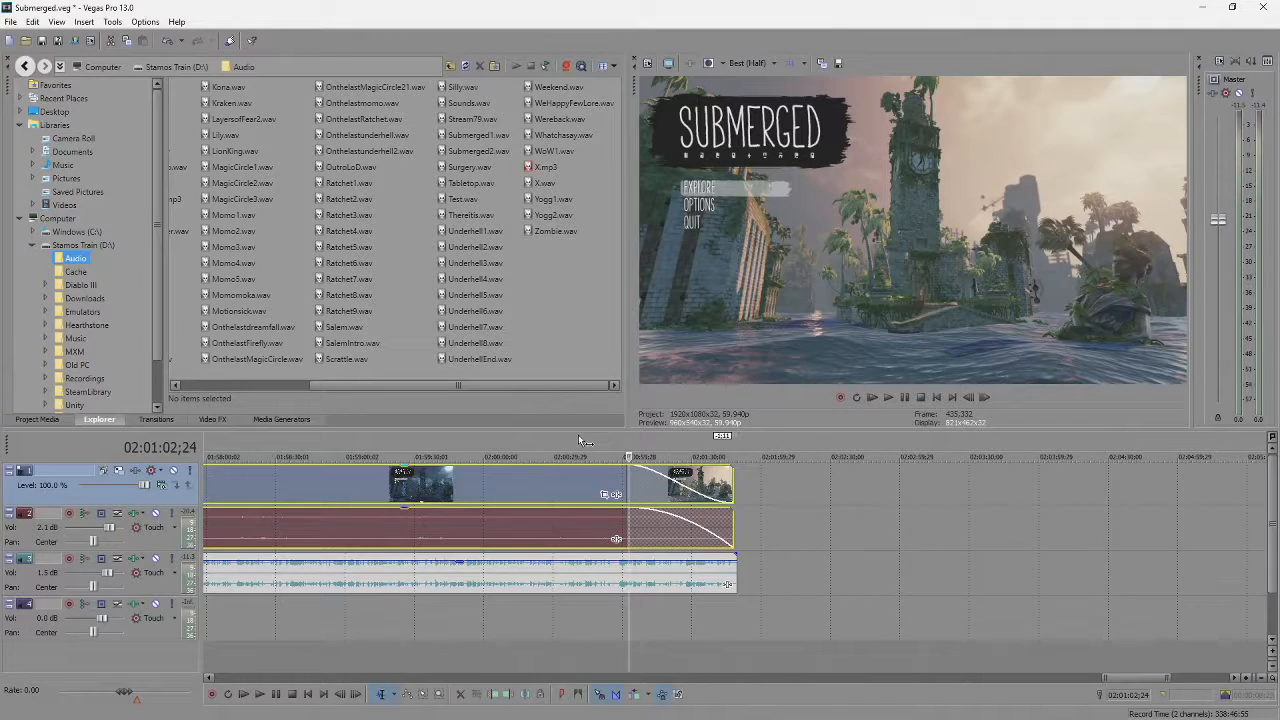
click(733, 485)
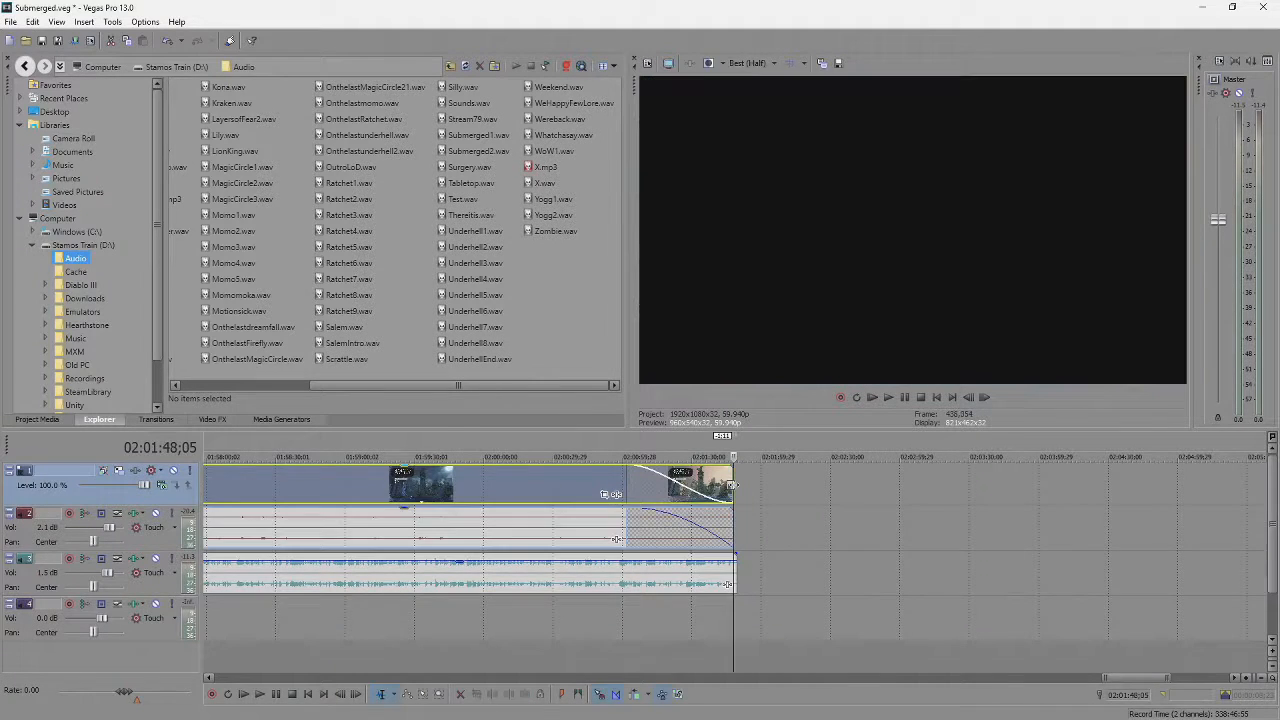
scroll(732, 485, up, 3)
scroll(732, 485, up, 2)
click(686, 476)
key(space)
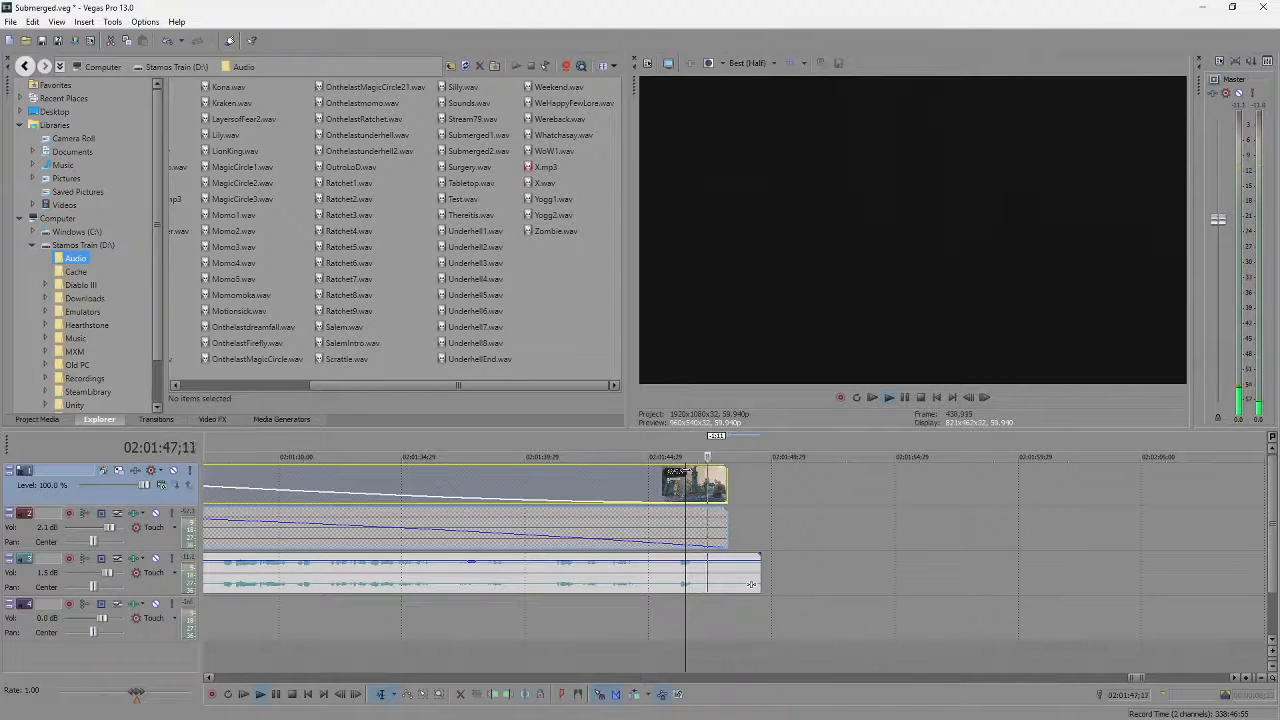
key(Return)
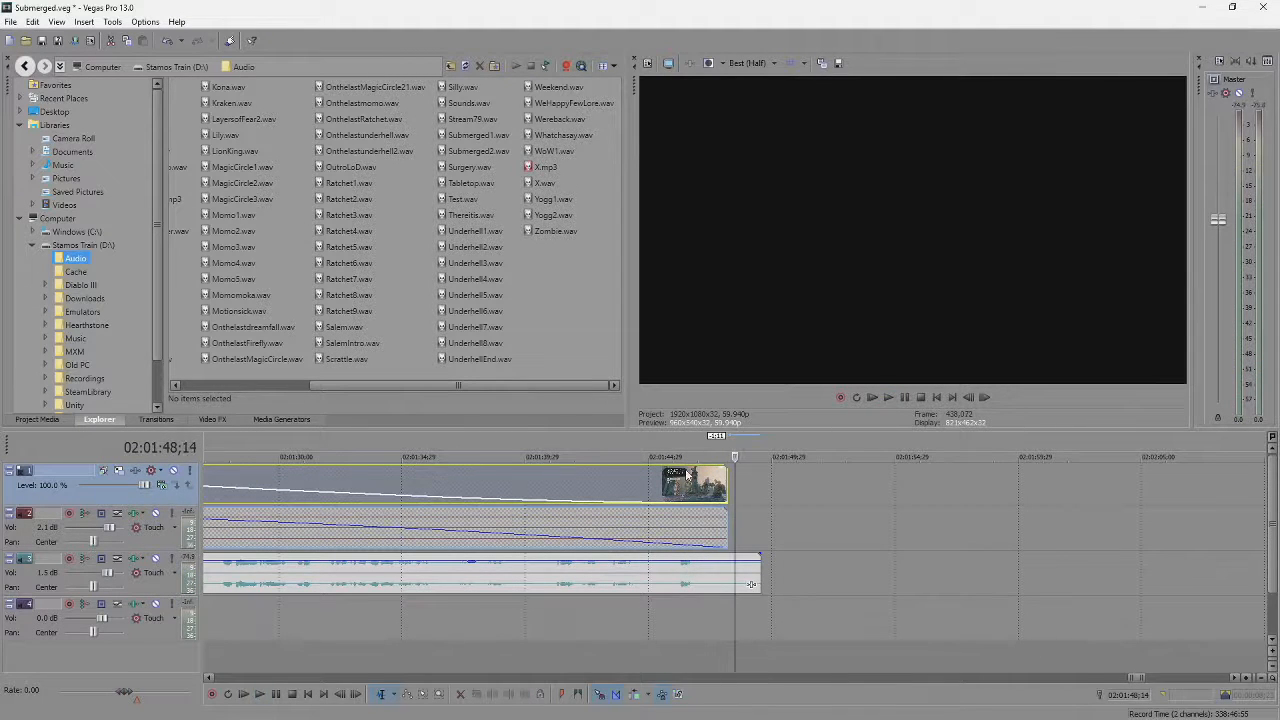
Insert a text event on the video track at 02:01:48;14 using the MoretoCome preset, with "Edn" as its text.
right_click(741, 481)
click(800, 692)
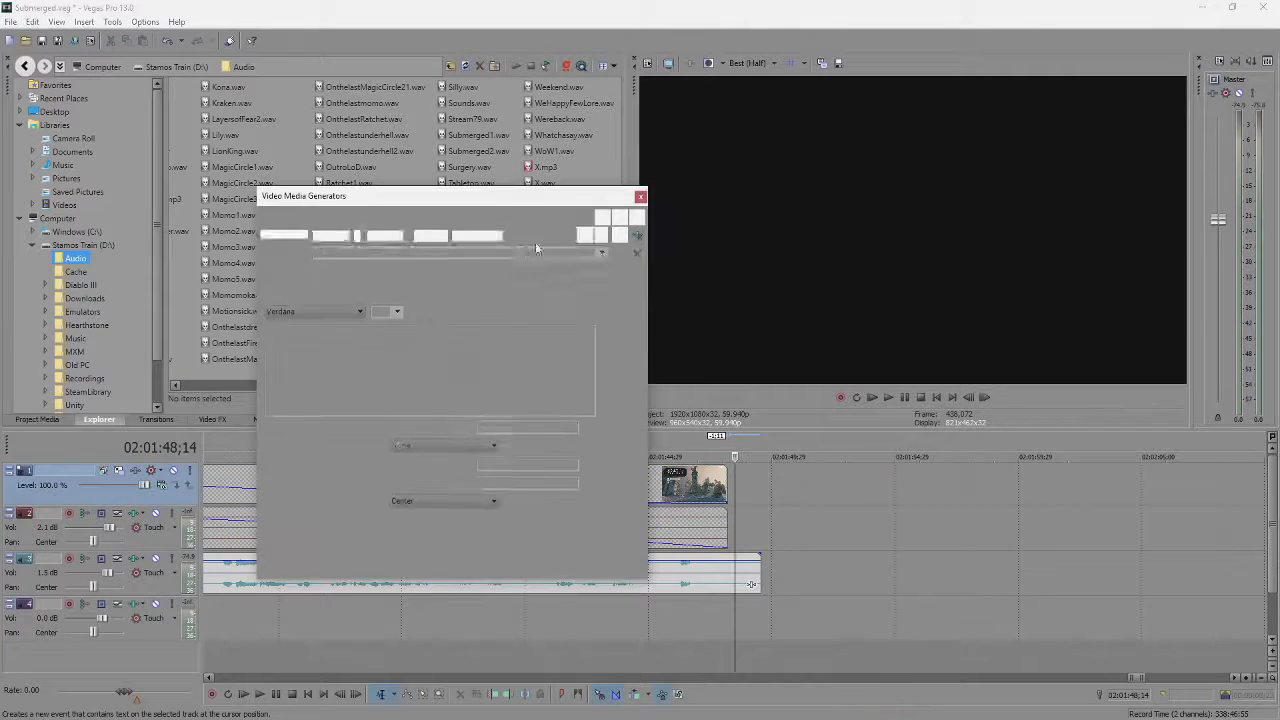
click(602, 253)
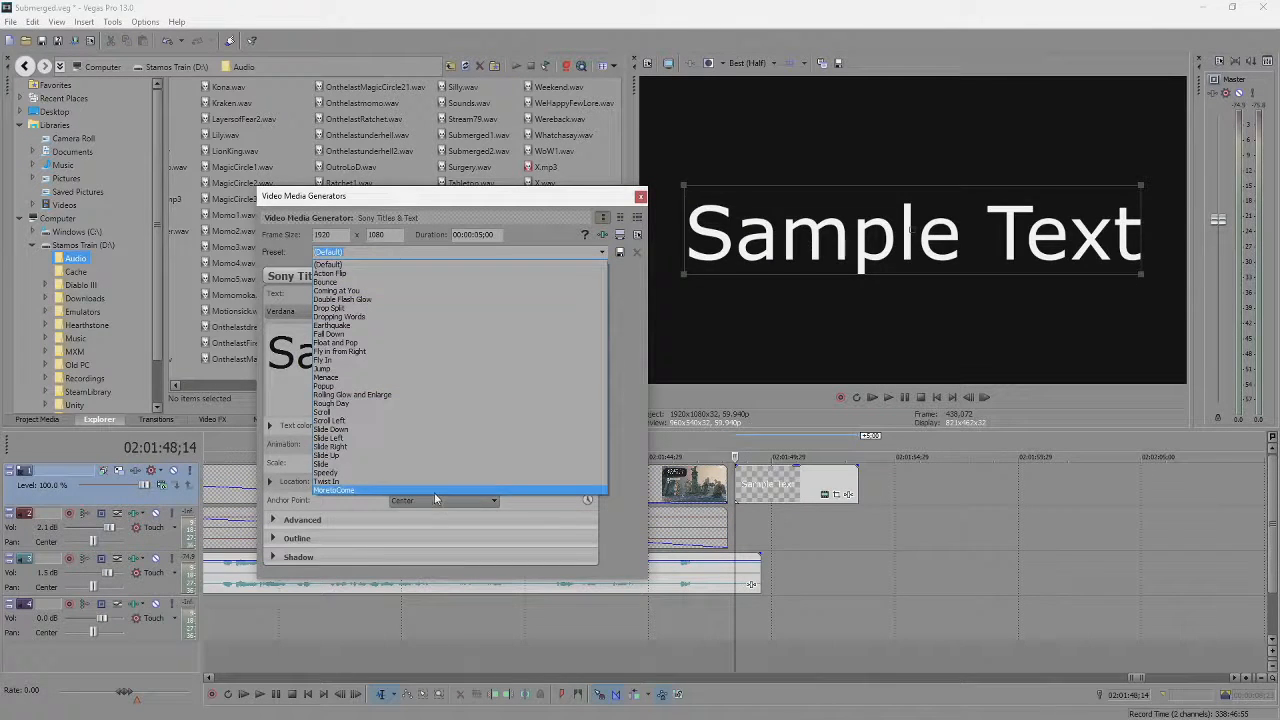
click(435, 491)
key(ctrl+a)
text(EDN)
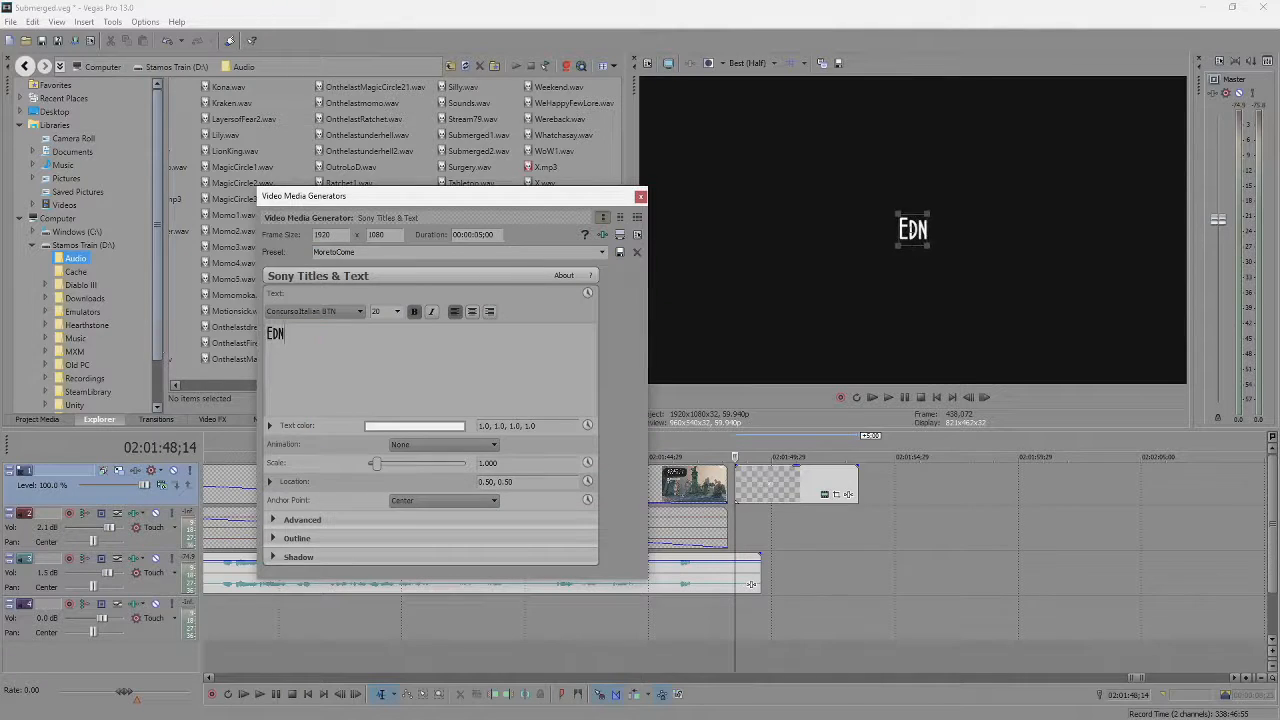
click(641, 196)
Trim the closing text event to end with the commentary at about 02:01:49, play the ending, and save the project.
drag(852, 483, 760, 485)
click(731, 522)
key(space)
key(Return)
key(ctrl+s)
Set the loop region from the second part's start at 00:38:00;03 to the end of the closing text at 02:01:49;16.
drag(762, 449, 540, 447)
scroll(540, 447, down, 8)
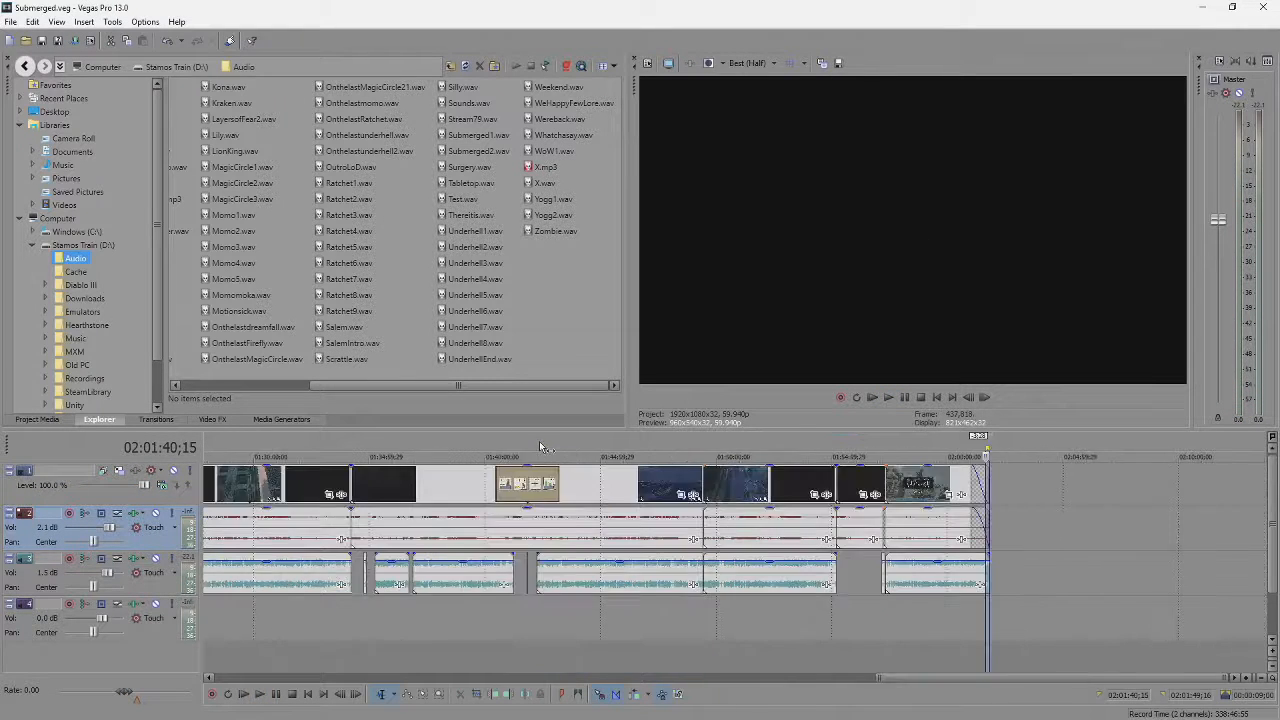
scroll(540, 447, down, 3)
drag(1161, 447, 504, 484)
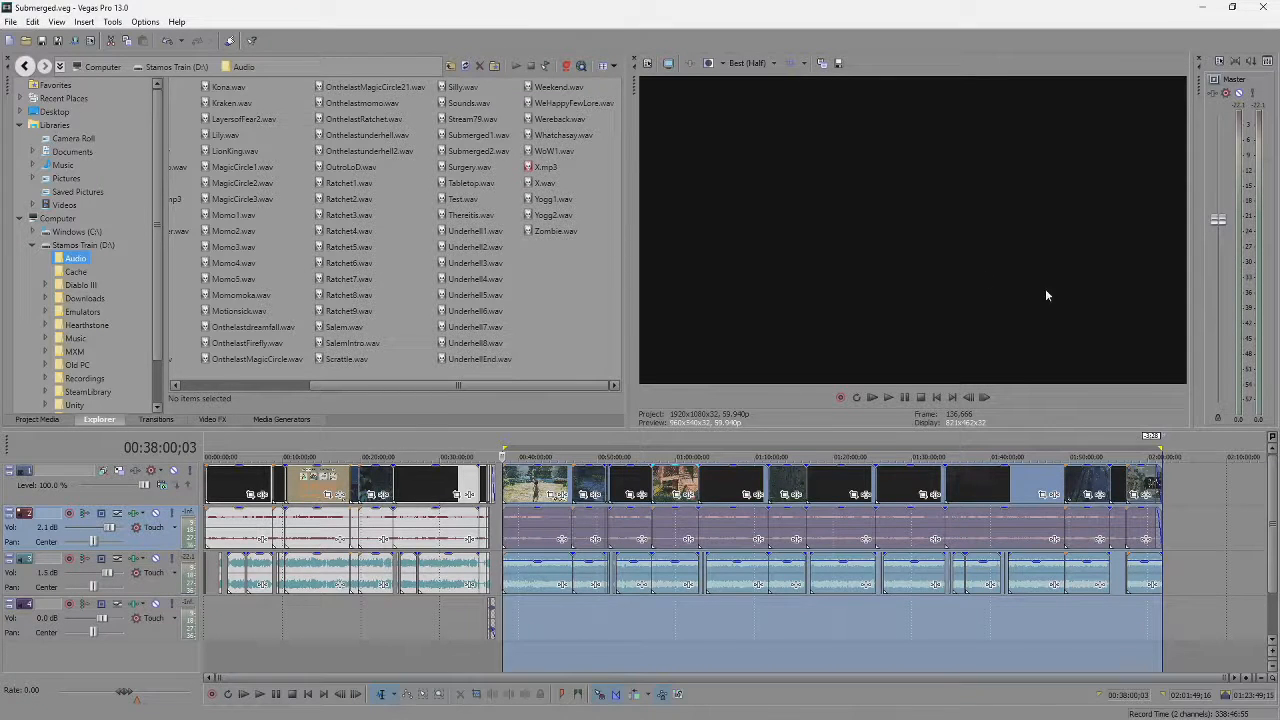
click(504, 488)
scroll(633, 523, up, 4)
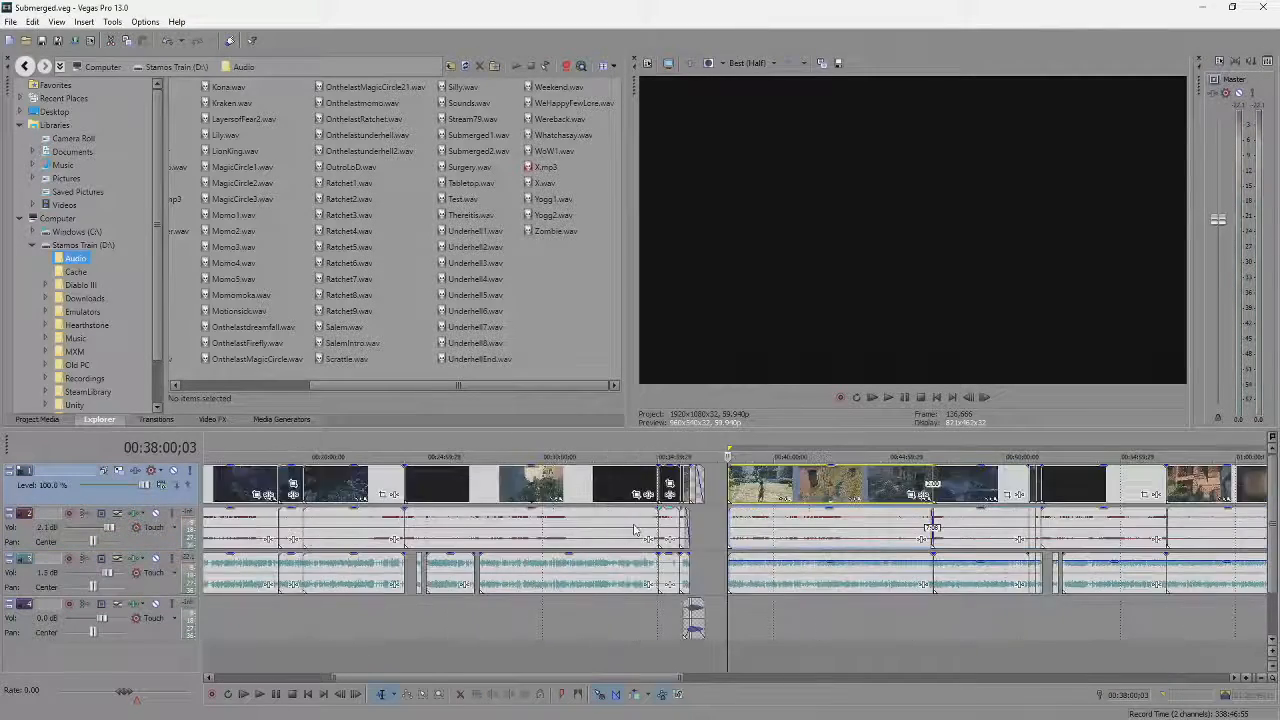
scroll(857, 558, down, 5)
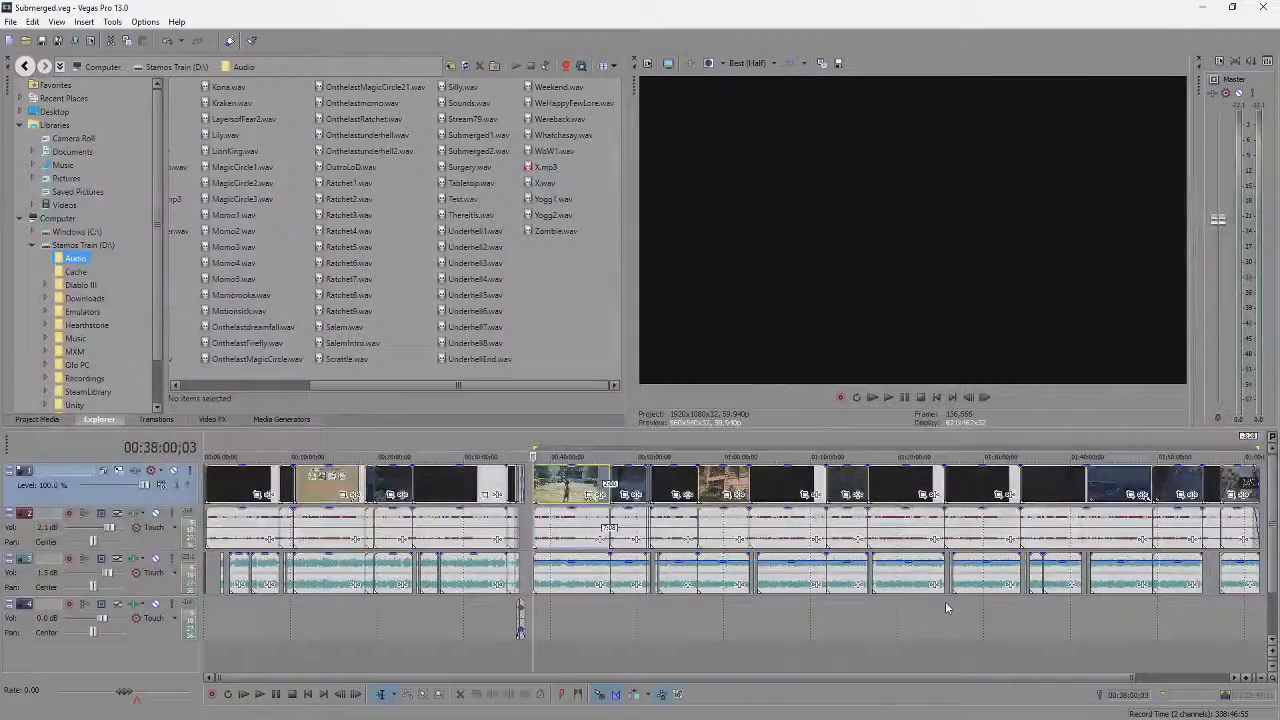
click(946, 604)
click(958, 610)
click(985, 608)
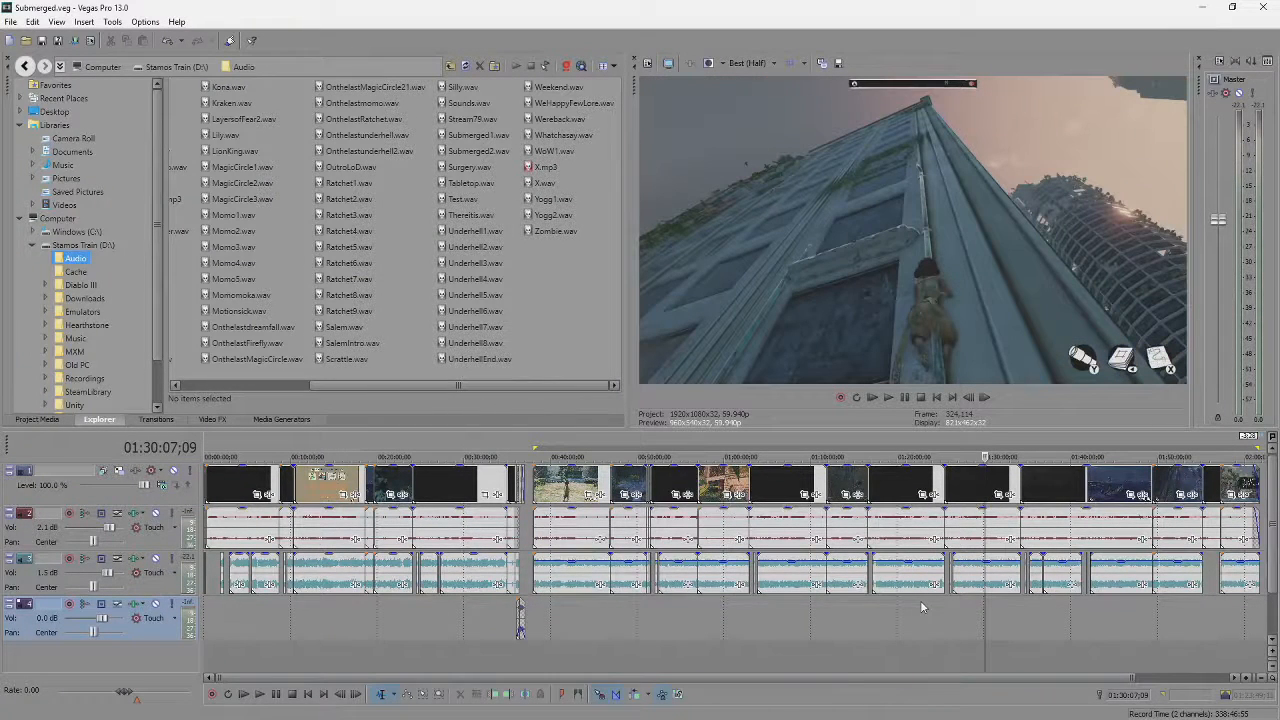
Render only the loop region to D:\Videos as Submerged2.wmv with the custom Windows Media Video V11 template.
click(10, 21)
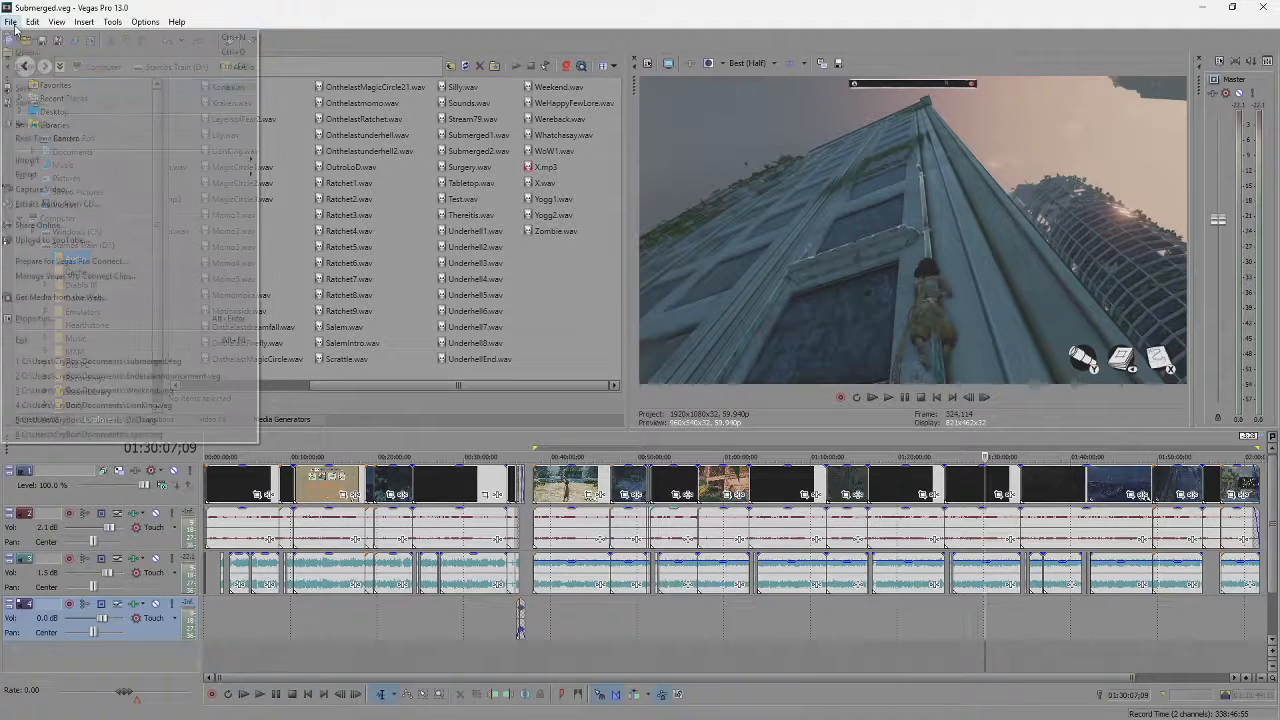
click(38, 123)
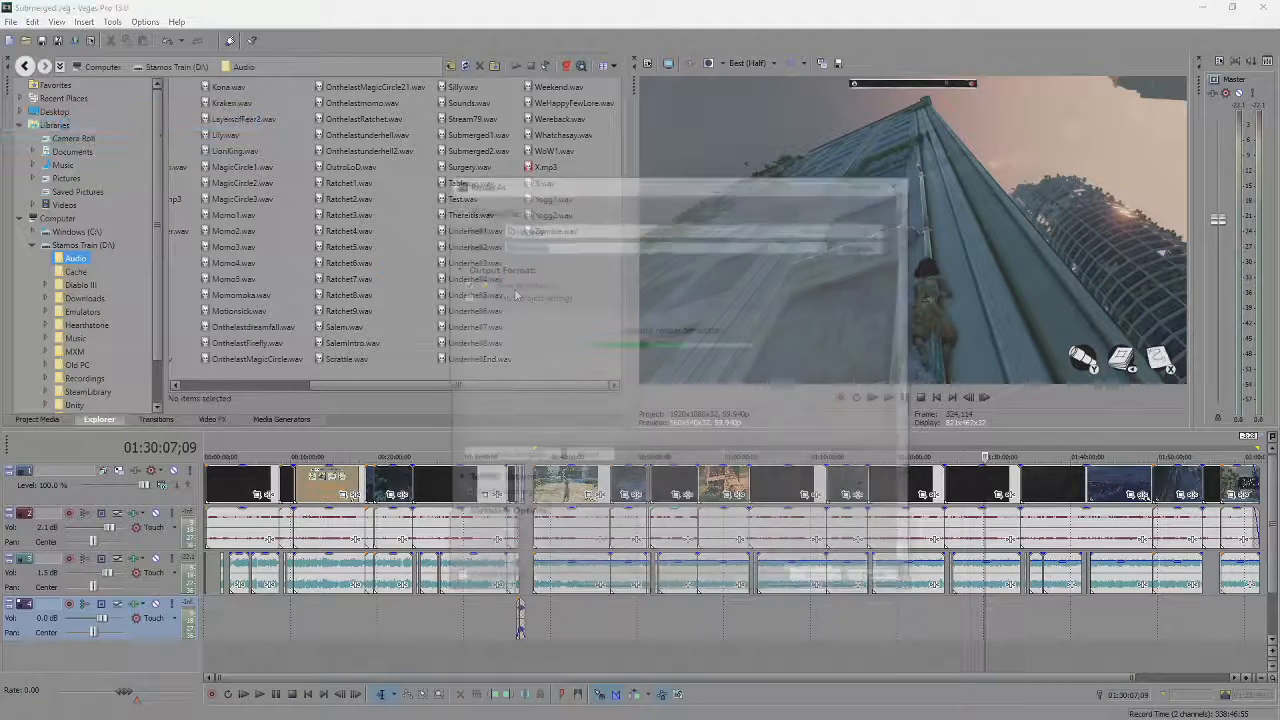
click(556, 247)
text(2)
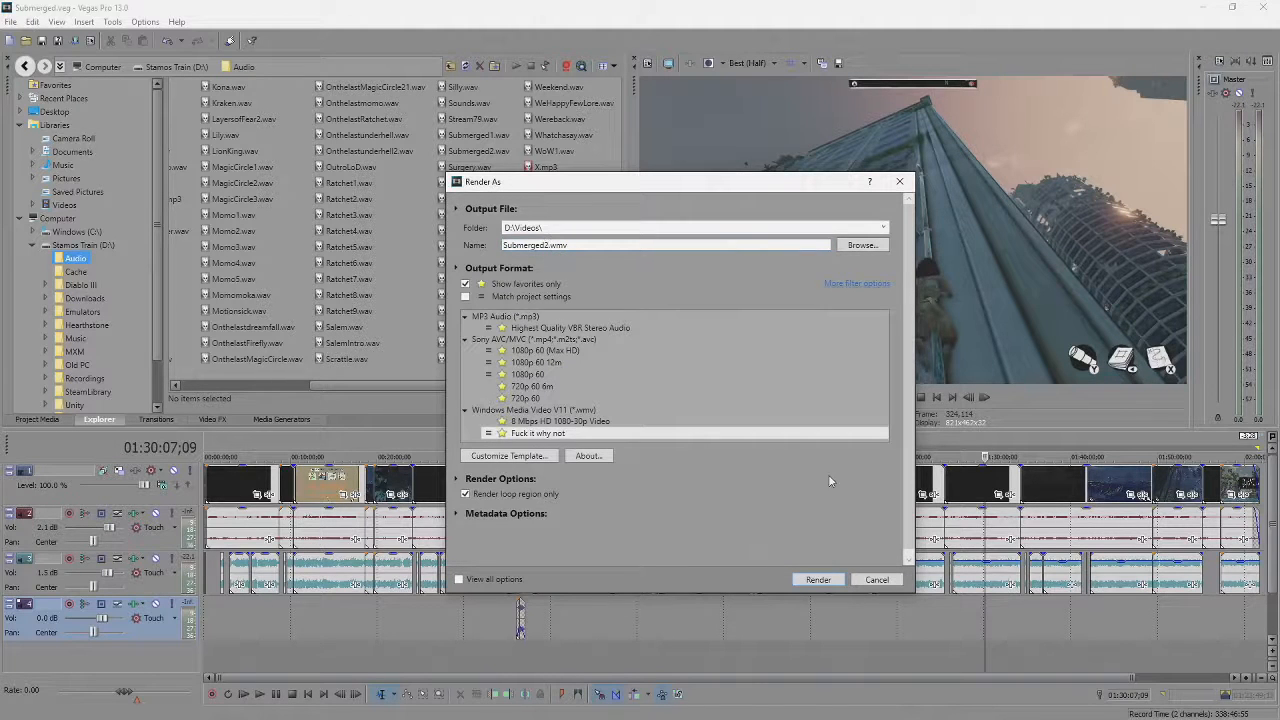
click(835, 579)
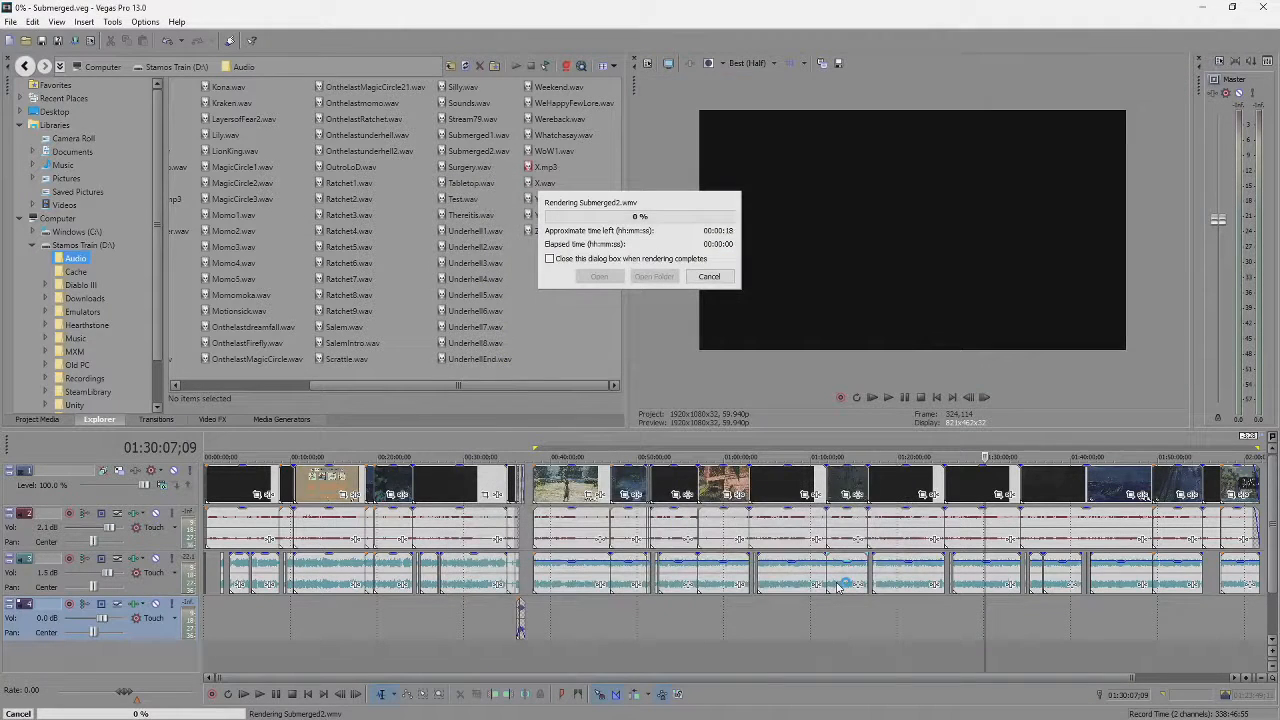